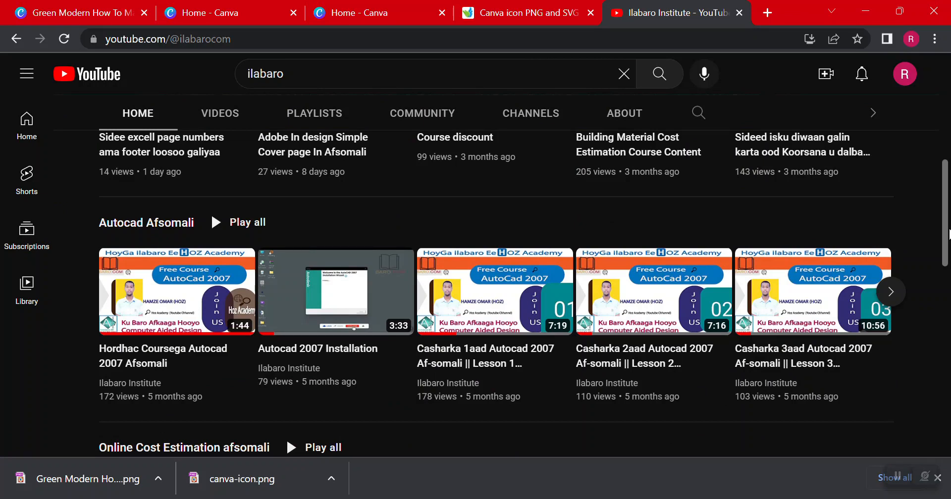
# Look over the videos on the Ilabaro Institute YouTube channel and switch to the Canva home page
pyautogui.scroll(6, 286, 438)
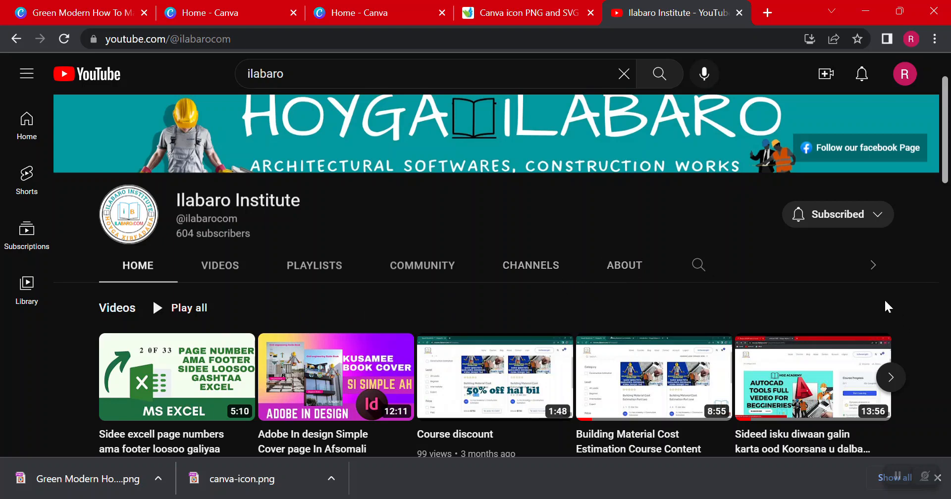
pyautogui.scroll(-1, 911, 282)
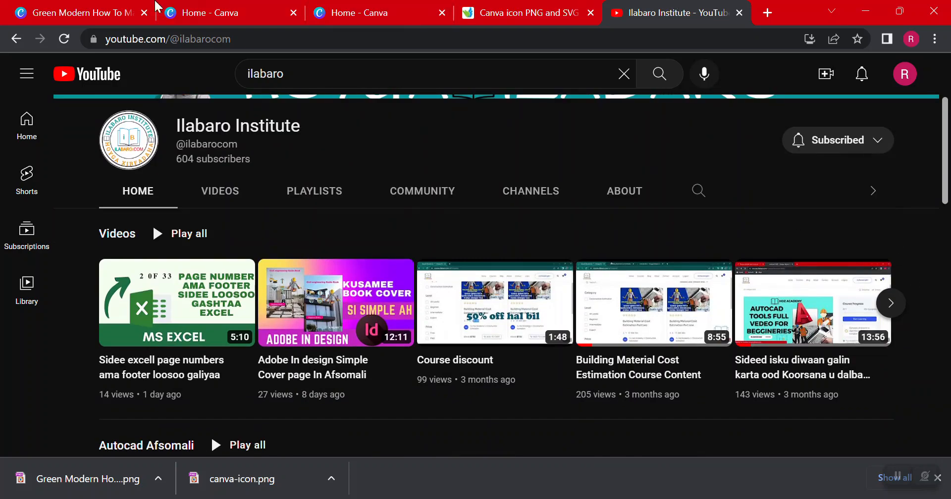
pyautogui.click(214, 7)
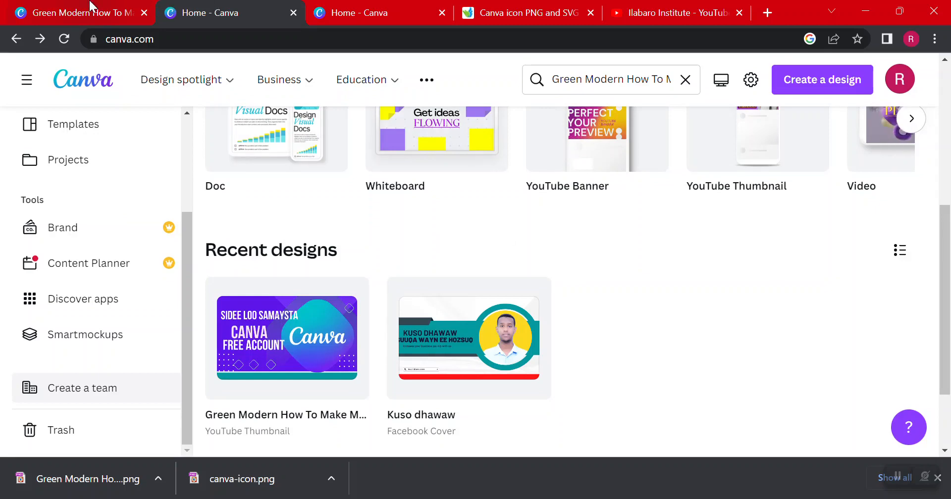
pyautogui.click(372, 7)
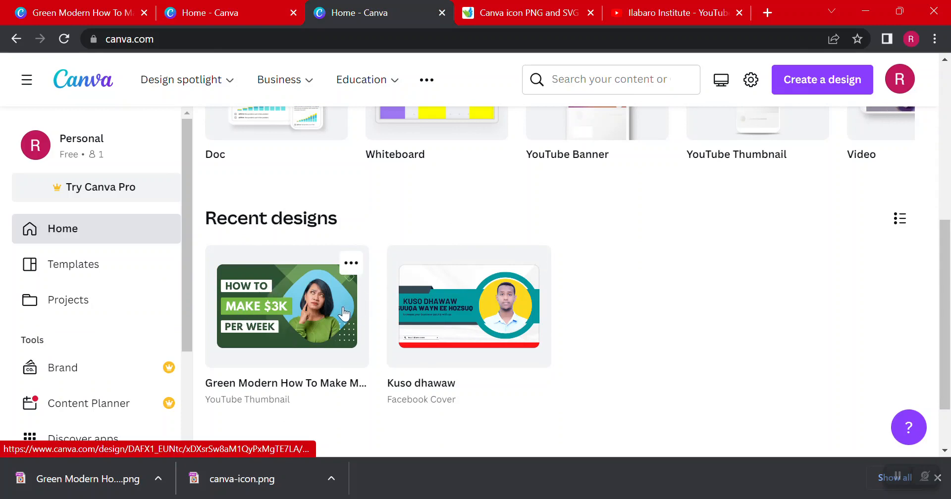
# Switch to VLC, preview the canva.mp4 recording up to about 05:18, and close the player
pyautogui.click(464, 498)
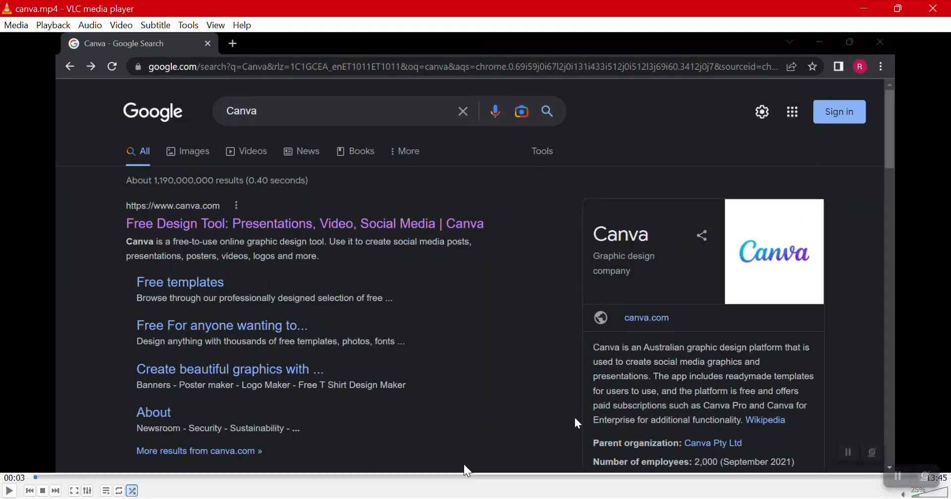
pyautogui.press('space')
pyautogui.moveTo(451, 476); pyautogui.dragTo(374, 473)
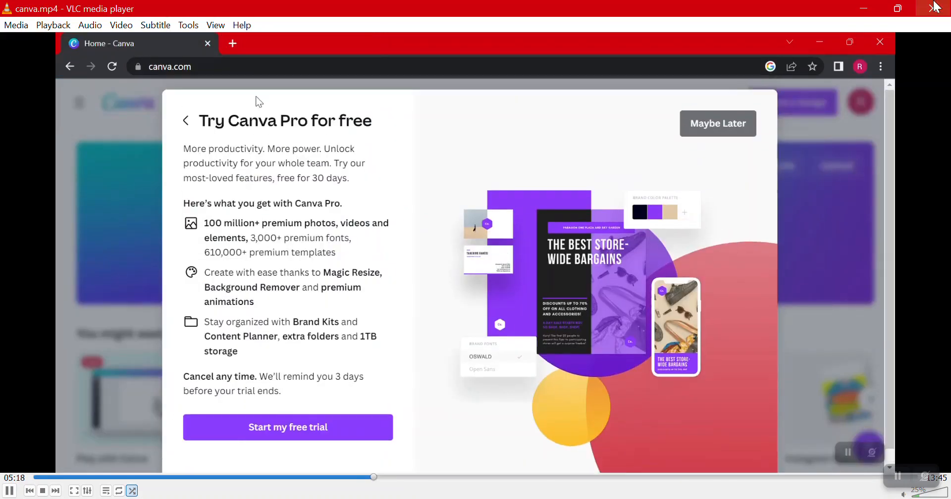
pyautogui.click(937, 7)
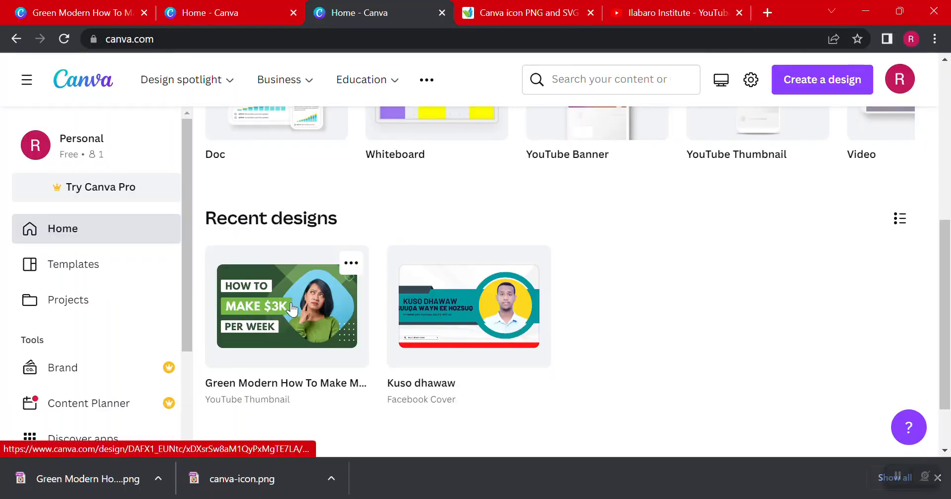
# Search the Canva templates for "youtube thumbnails"
pyautogui.scroll(5, 291, 310)
pyautogui.click(439, 202)
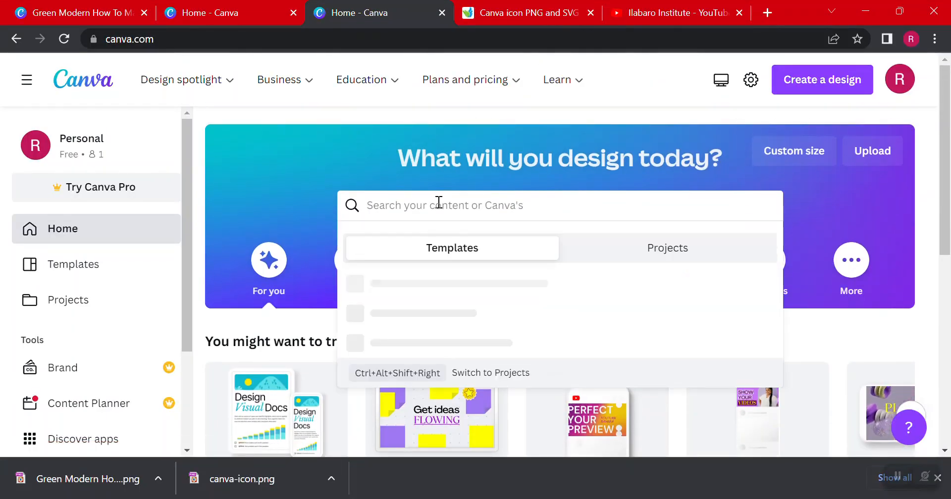
pyautogui.write('youtub')
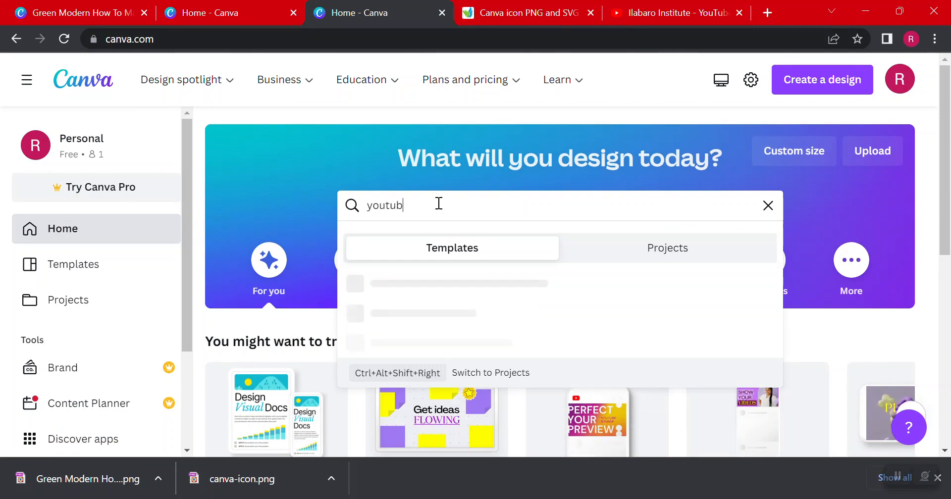
pyautogui.write('e thumb')
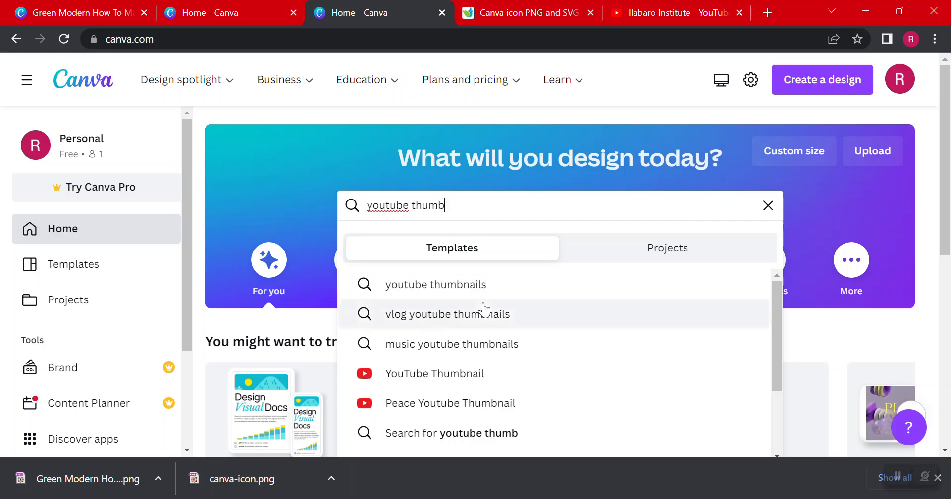
pyautogui.click(482, 287)
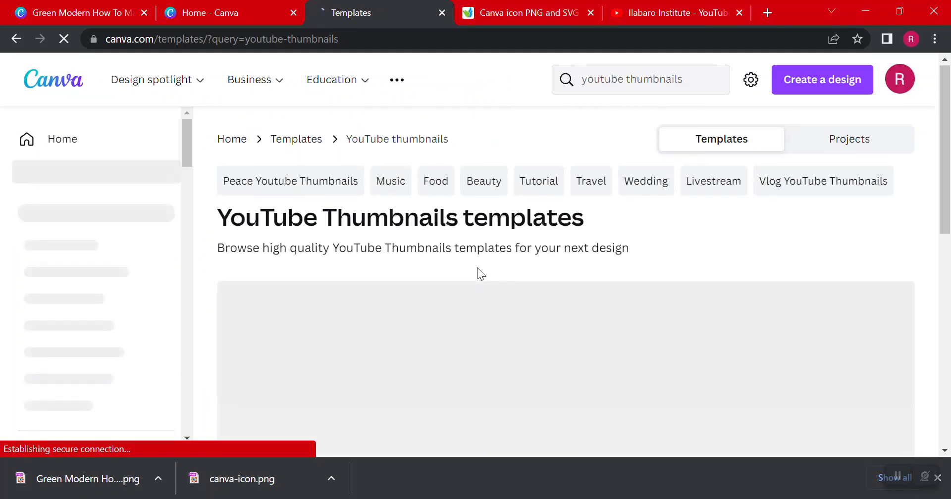
# Browse the YouTube thumbnail templates for a suitable design
pyautogui.scroll(-2, 477, 267)
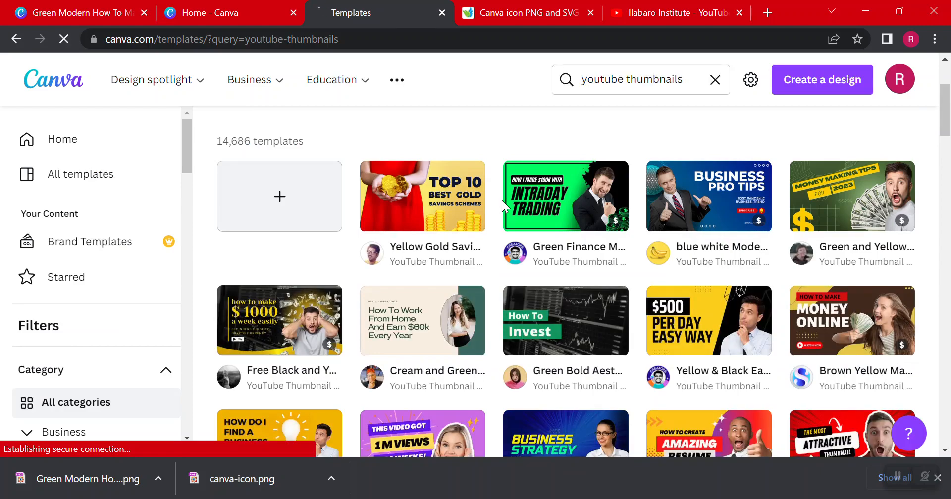
pyautogui.scroll(-5, 545, 267)
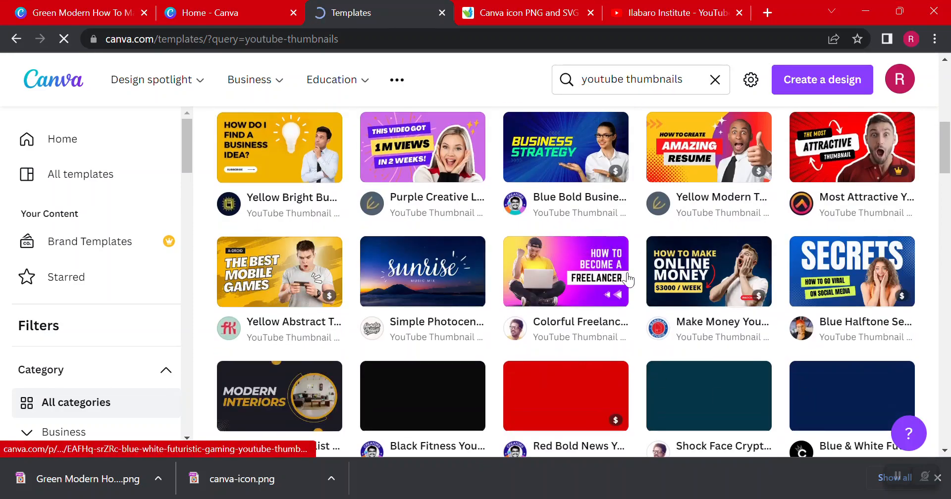
pyautogui.scroll(-3, 570, 287)
pyautogui.scroll(-3, 588, 367)
pyautogui.scroll(5, 547, 348)
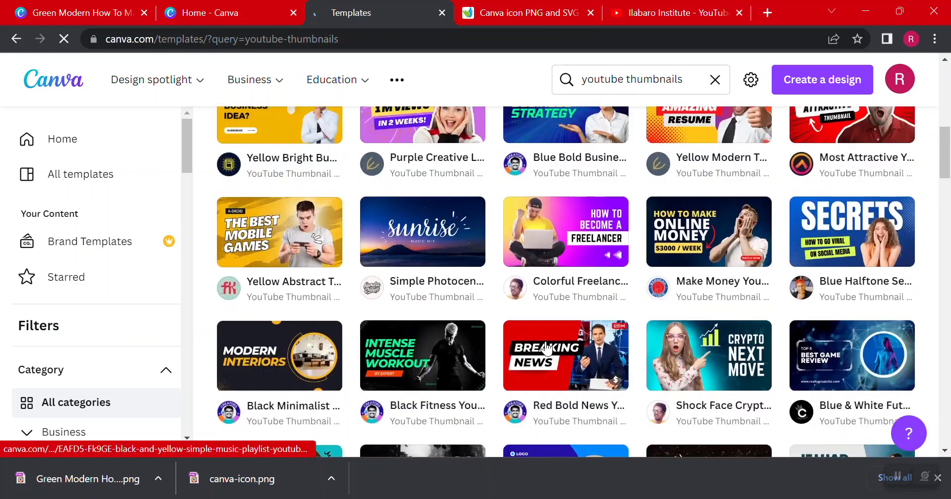
pyautogui.scroll(10, 547, 349)
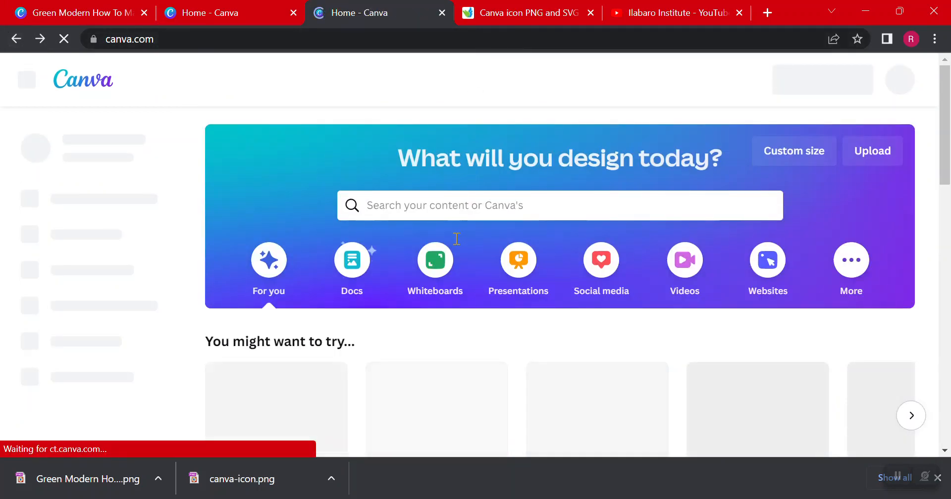
# From the home page, search for "Green Modern How To Make Money Online YouTube Thumbnail" and open the green "How to make $3K per week" template
pyautogui.scroll(-2, 379, 265)
pyautogui.scroll(-6, 379, 270)
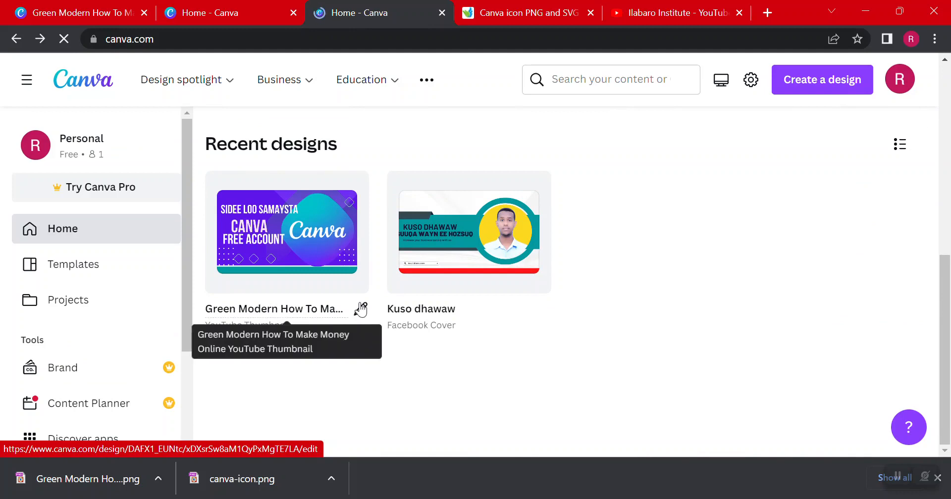
pyautogui.click(361, 309)
pyautogui.hotkey('ctrl', 'c')
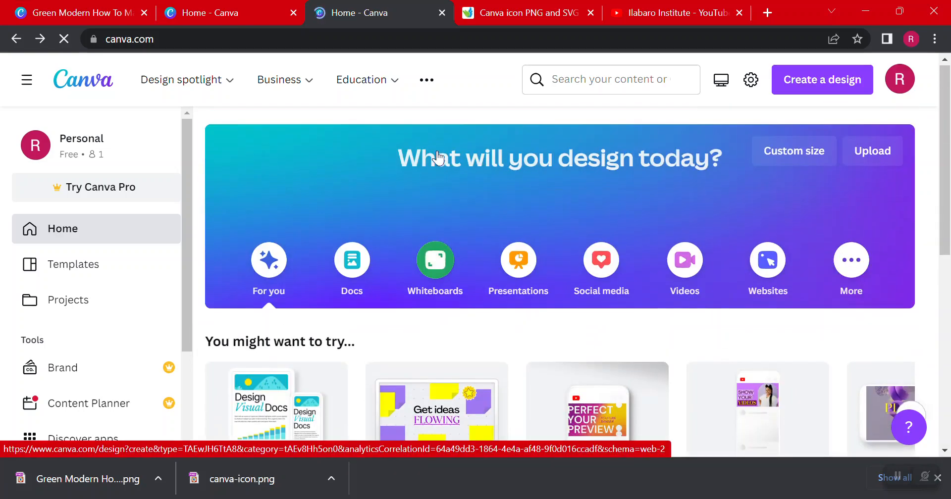
pyautogui.click(390, 206)
pyautogui.hotkey('ctrl', 'v')
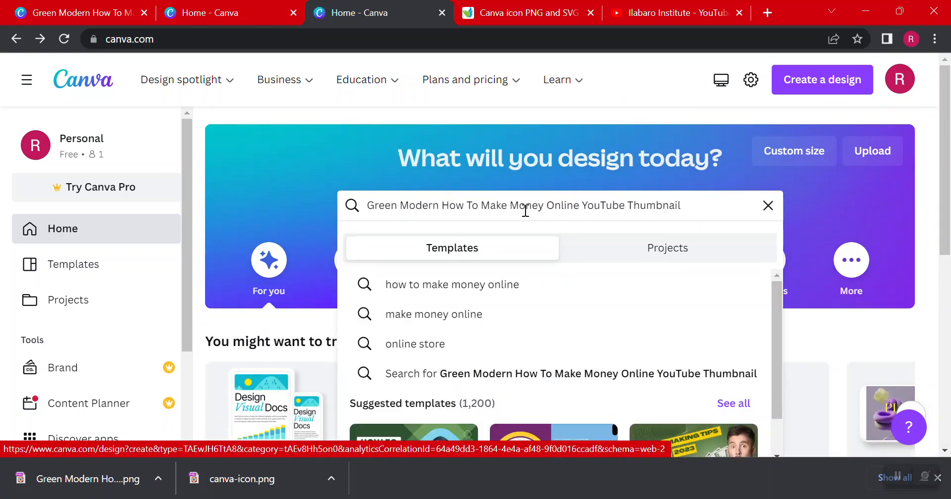
pyautogui.scroll(-5, 625, 213)
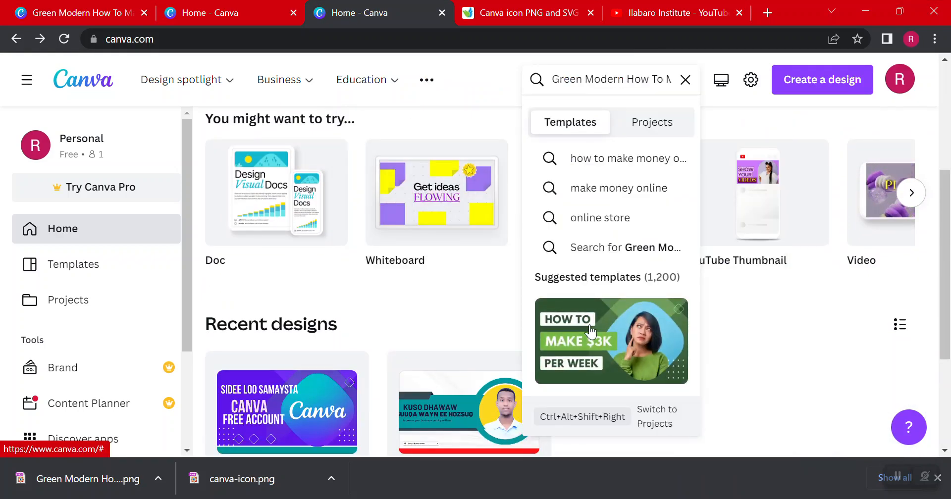
pyautogui.click(590, 328)
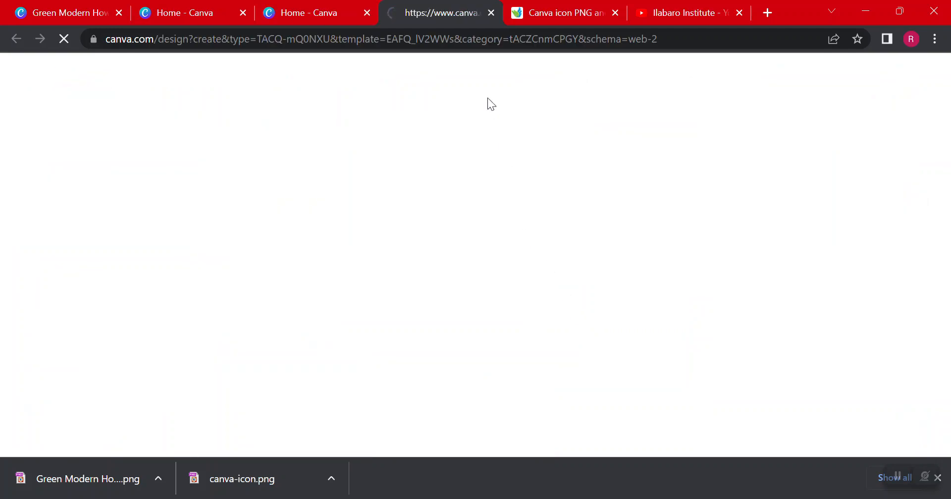
# Compare the finished purple Canva free account thumbnail with the newly opened green template
pyautogui.click(176, 6)
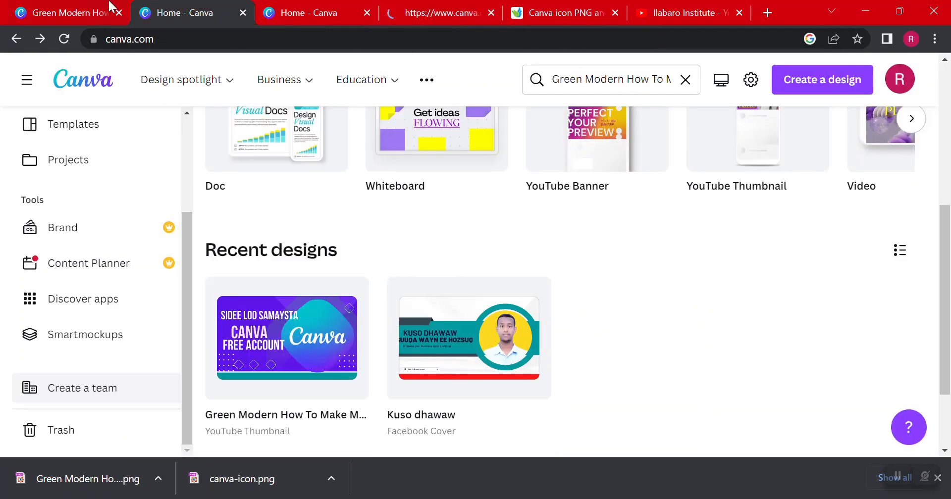
pyautogui.click(62, 11)
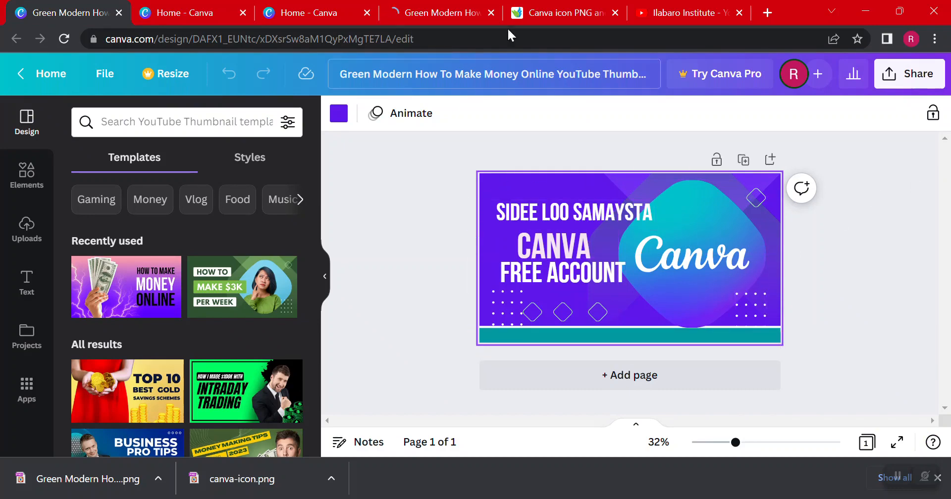
pyautogui.click(417, 7)
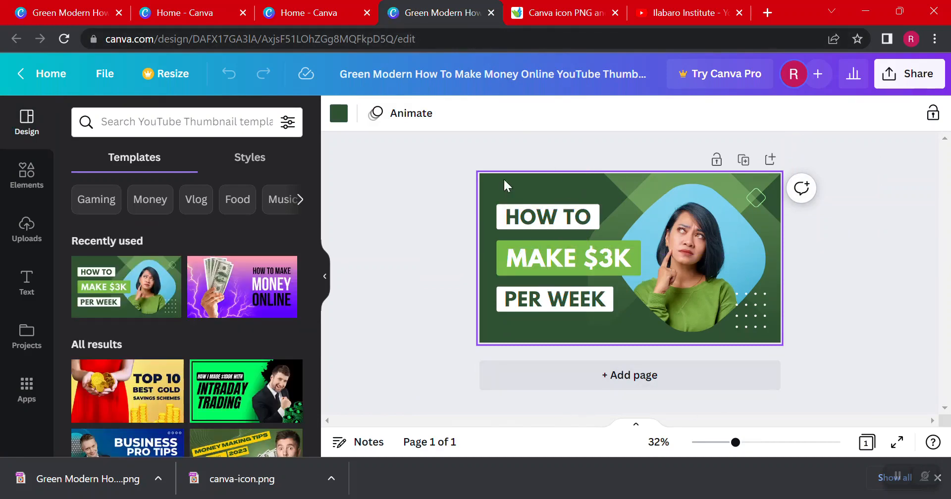
pyautogui.click(23, 7)
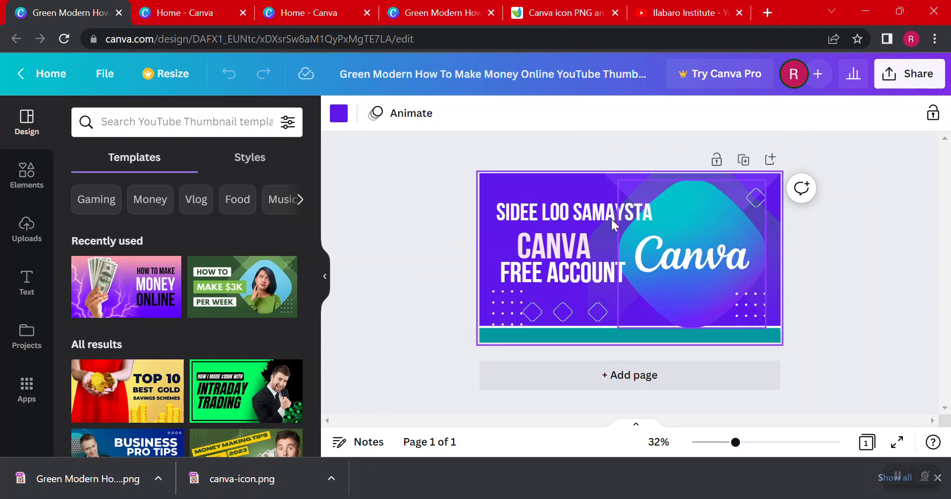
pyautogui.click(471, 6)
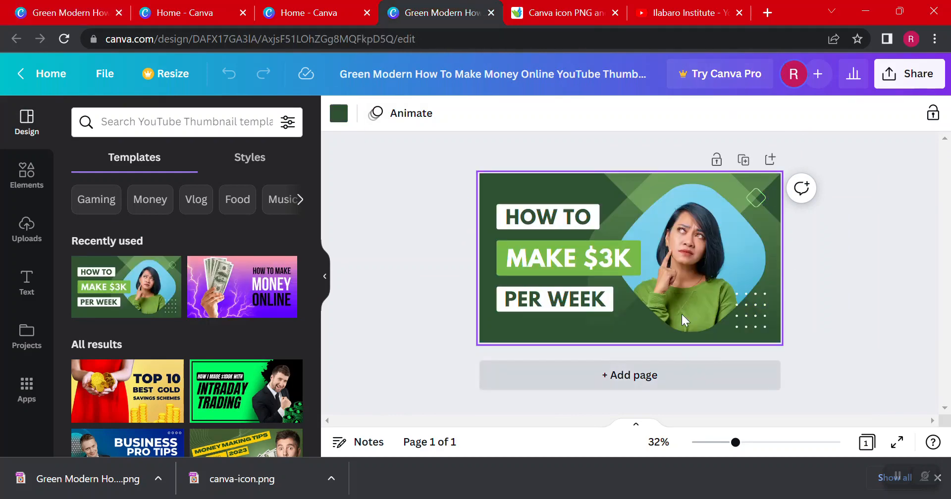
# Delete the woman's image from the template, keeping its rounded frame
pyautogui.click(692, 230)
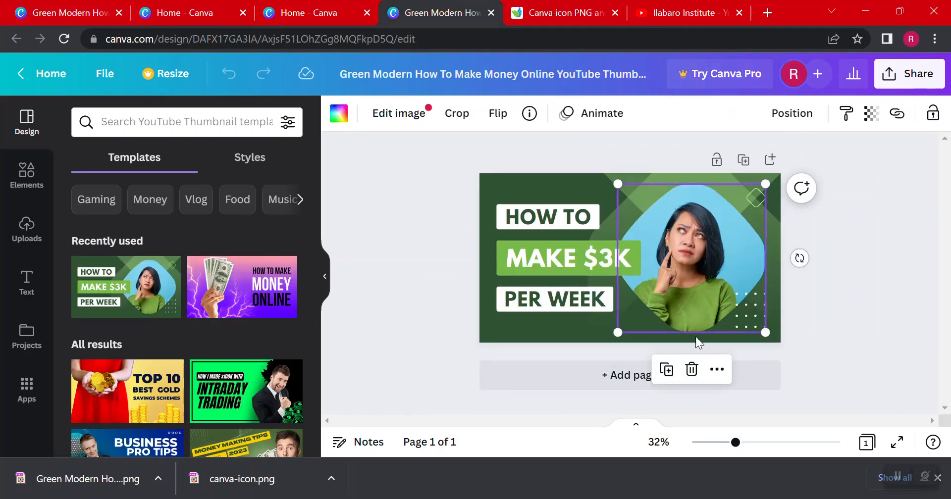
pyautogui.click(691, 369)
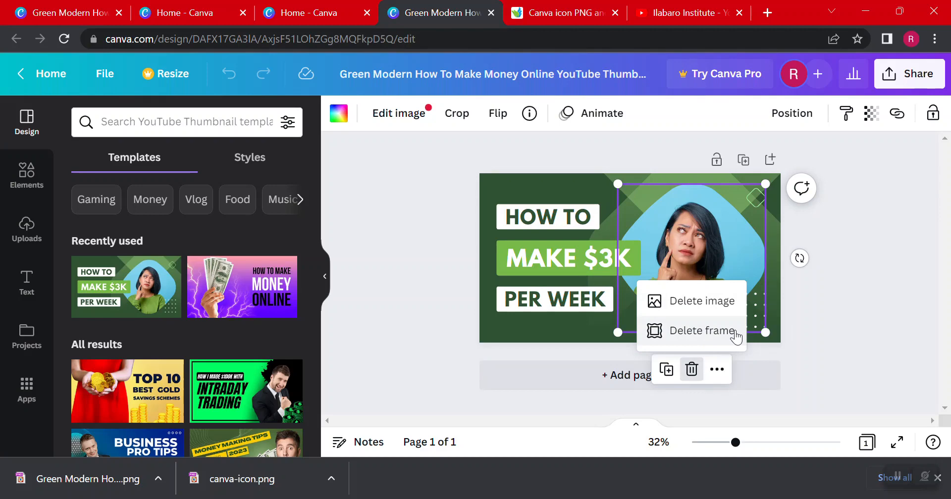
pyautogui.hotkey('ctrl', '1')
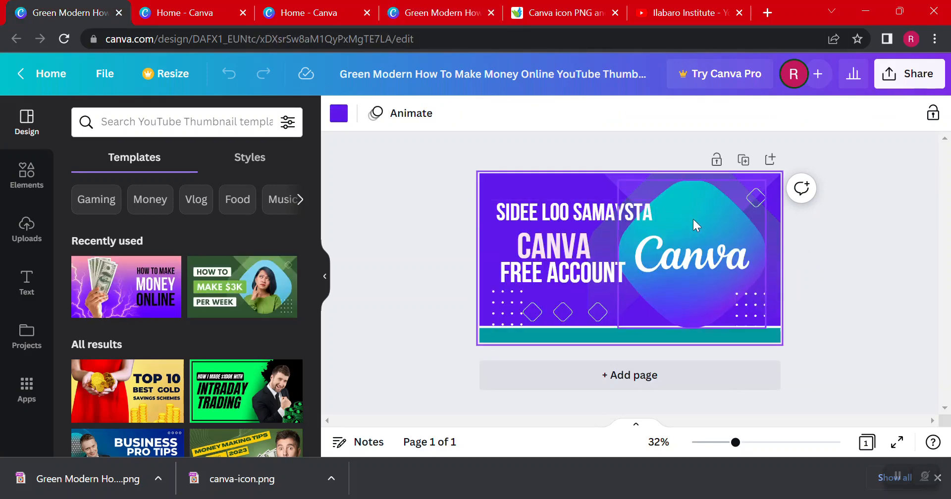
pyautogui.click(400, 7)
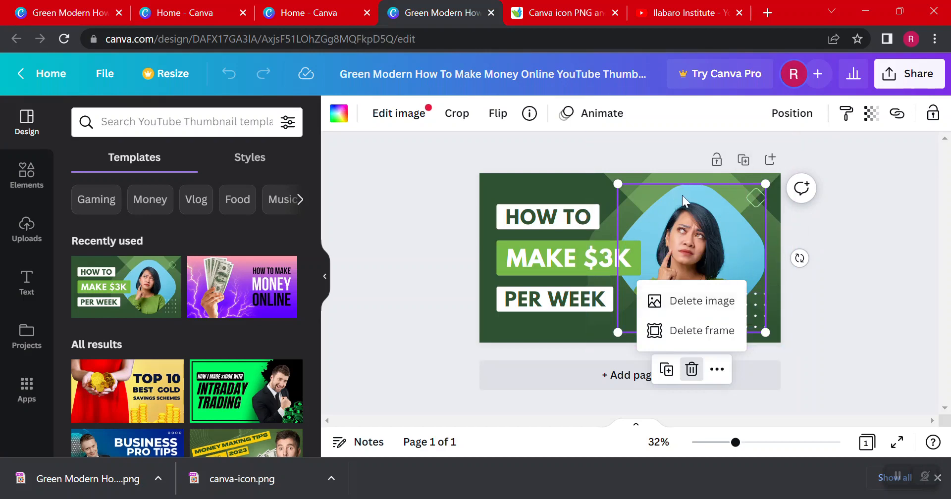
pyautogui.click(699, 303)
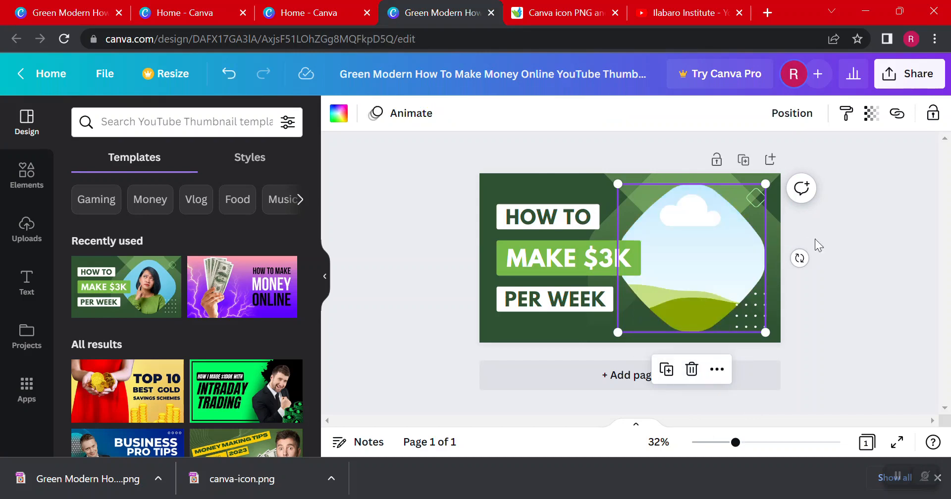
pyautogui.click(854, 220)
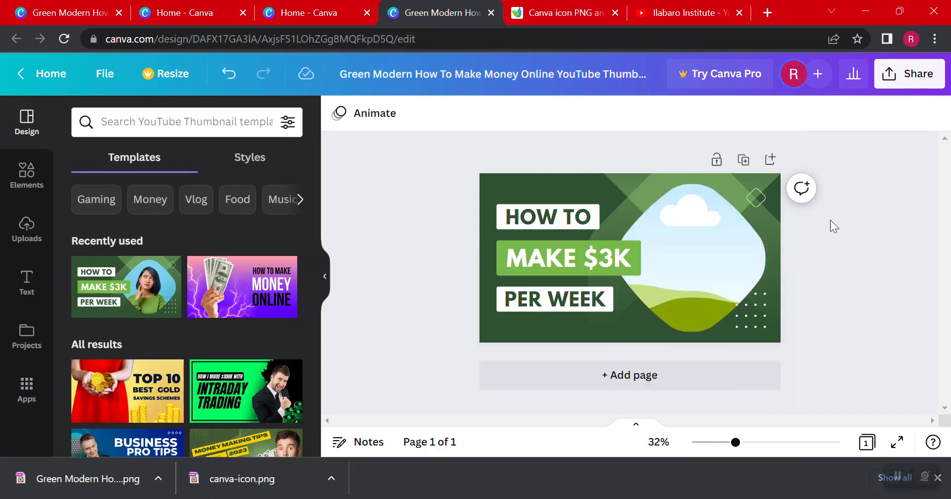
# Delete the white box behind the "HOW TO" text
pyautogui.click(560, 204)
pyautogui.click(400, 227)
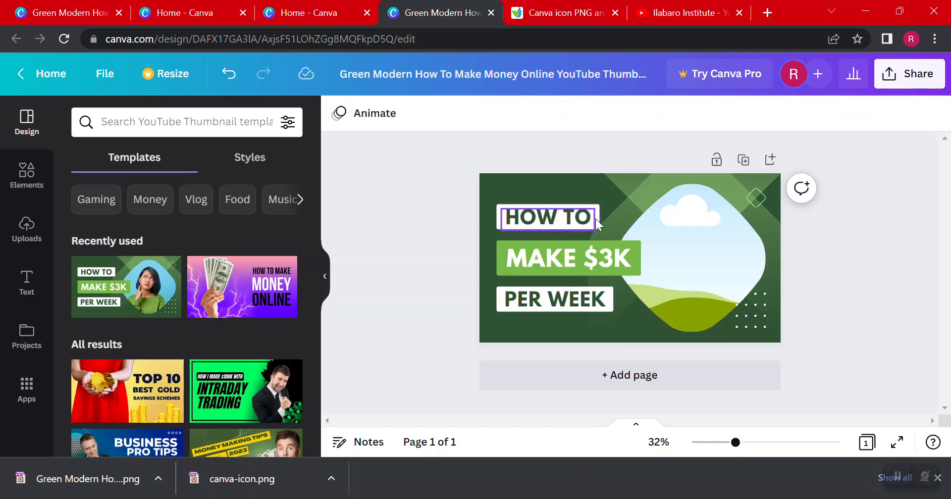
pyautogui.click(597, 207)
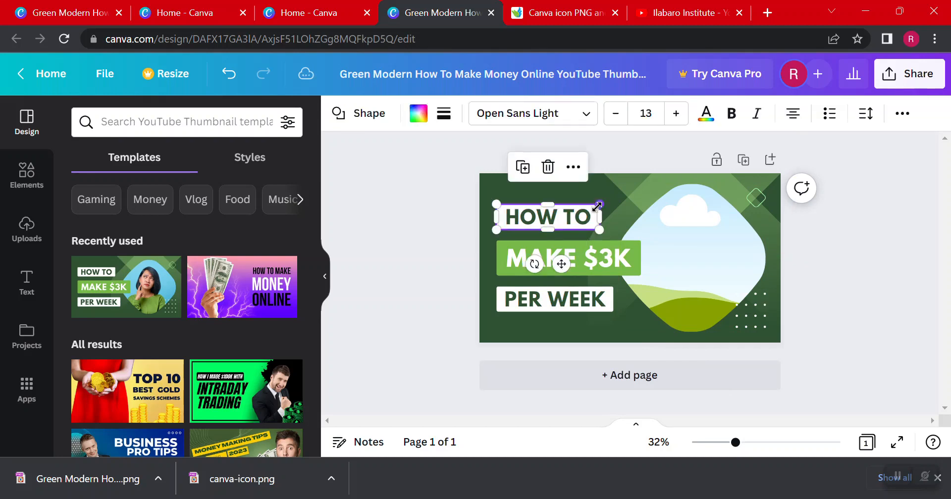
pyautogui.press('Delete')
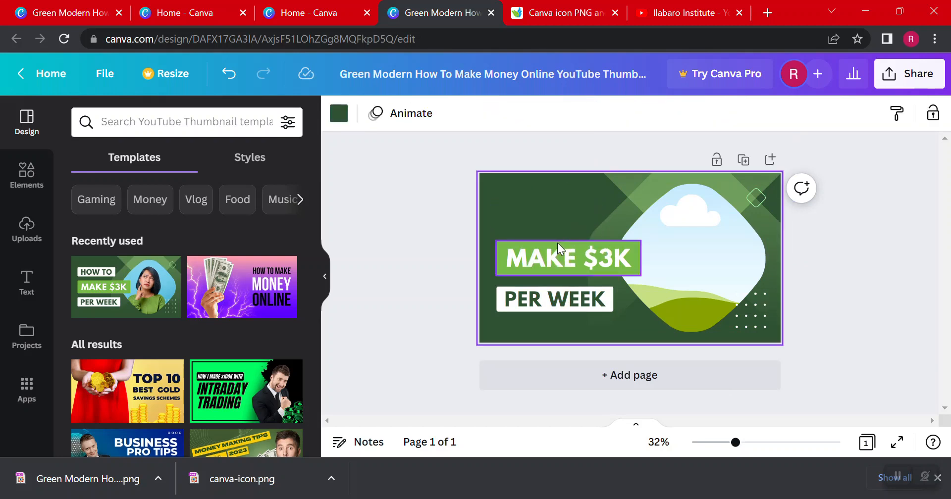
# Delete the light green box behind "MAKE $3K" and select that text
pyautogui.click(557, 243)
pyautogui.press('Delete')
pyautogui.click(559, 252)
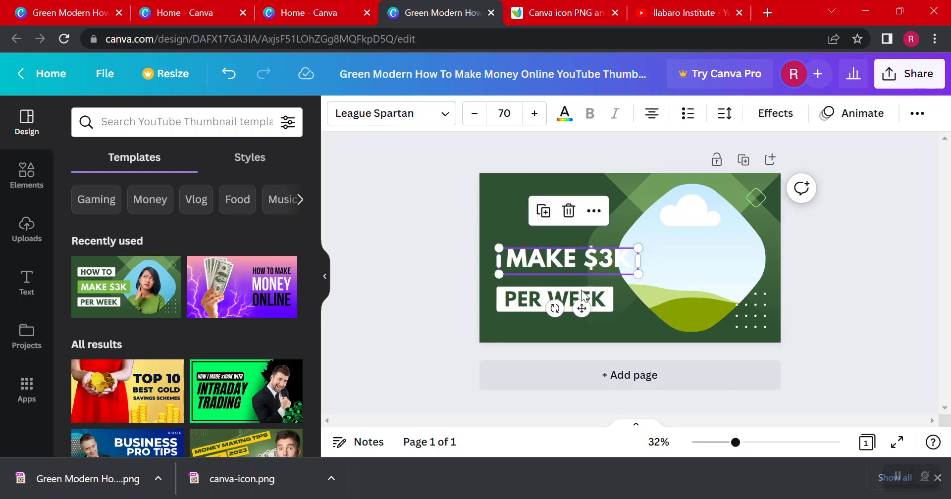
# Delete the "PER WEEK" text with its white box, and shift the "MAKE $3K" text slightly down and to the left
pyautogui.click(545, 299)
pyautogui.press('Delete')
pyautogui.press('Delete')
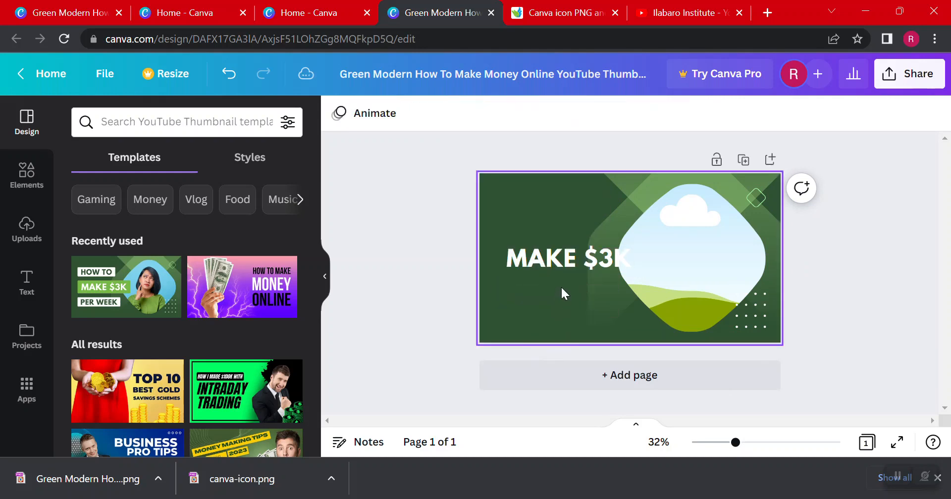
pyautogui.moveTo(558, 259); pyautogui.dragTo(549, 266)
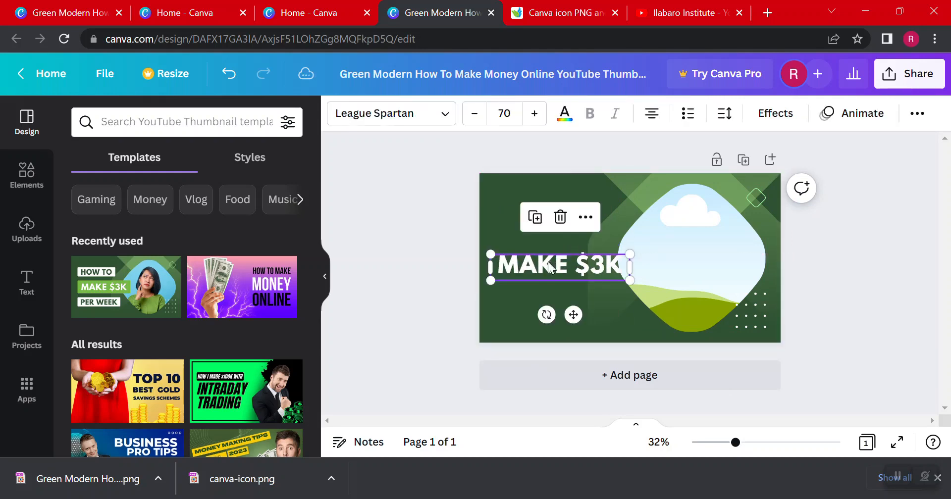
pyautogui.click(815, 146)
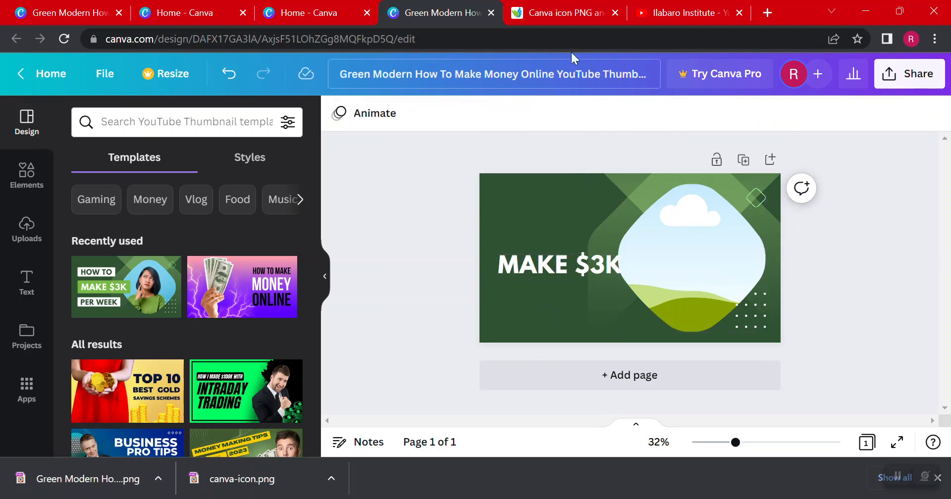
# Switch to the UXWing site and look over its Canva icon page
pyautogui.click(550, 7)
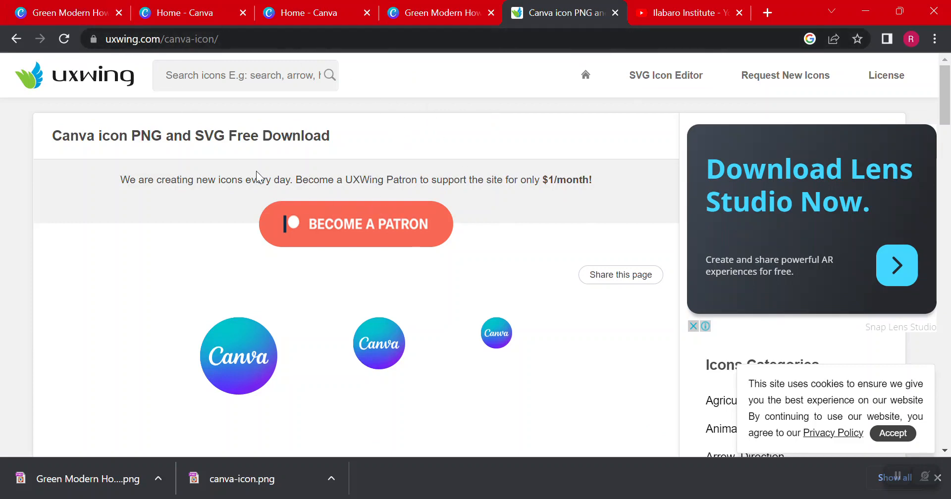
pyautogui.scroll(-1, 143, 272)
pyautogui.scroll(1, 149, 248)
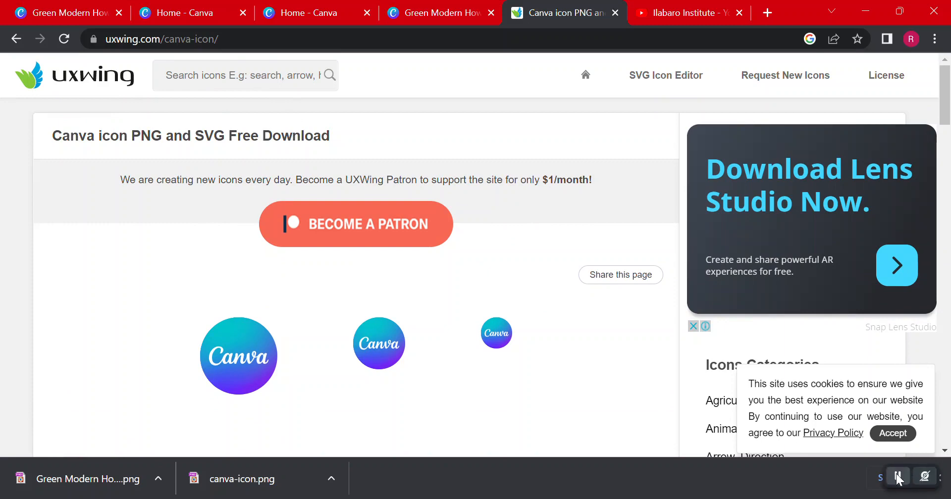
pyautogui.click(898, 477)
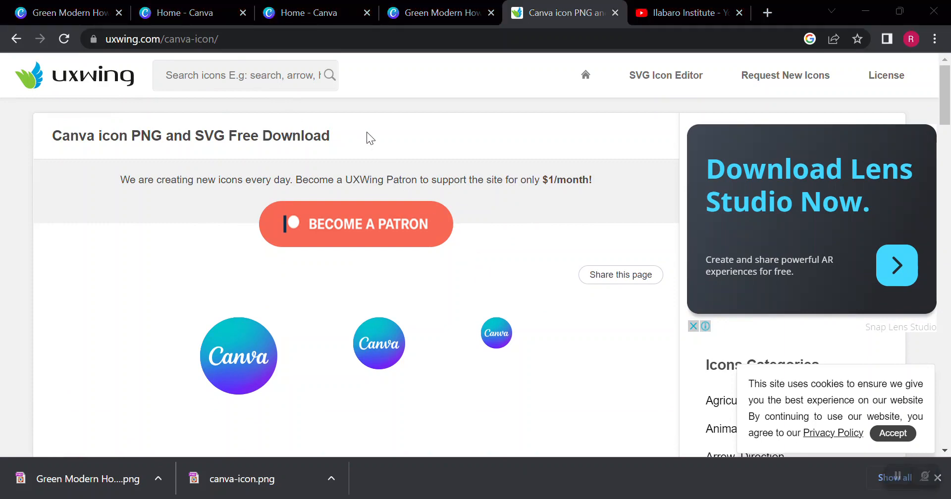
pyautogui.scroll(-3, 293, 289)
pyautogui.scroll(3, 292, 289)
# Search the UXWing icon library for "facebook" and look through the results
pyautogui.click(212, 77)
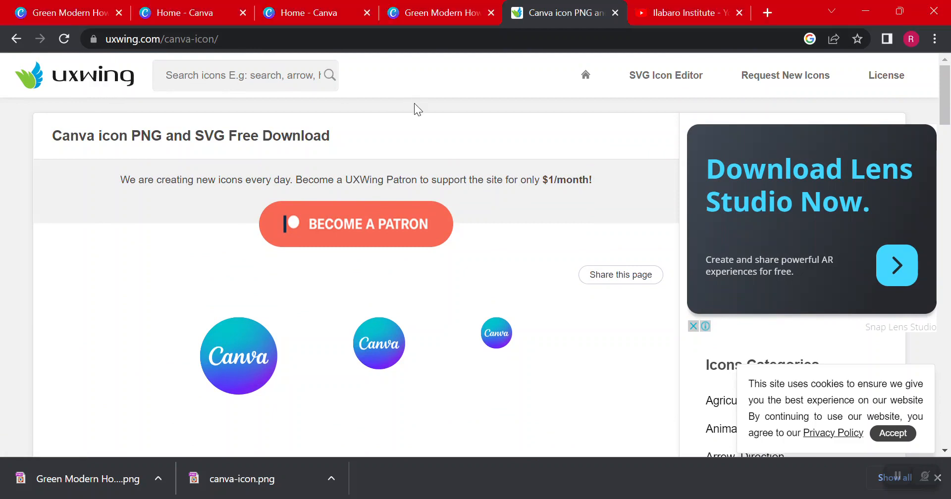
pyautogui.write('fac')
pyautogui.press('BackSpace')
pyautogui.press('BackSpace')
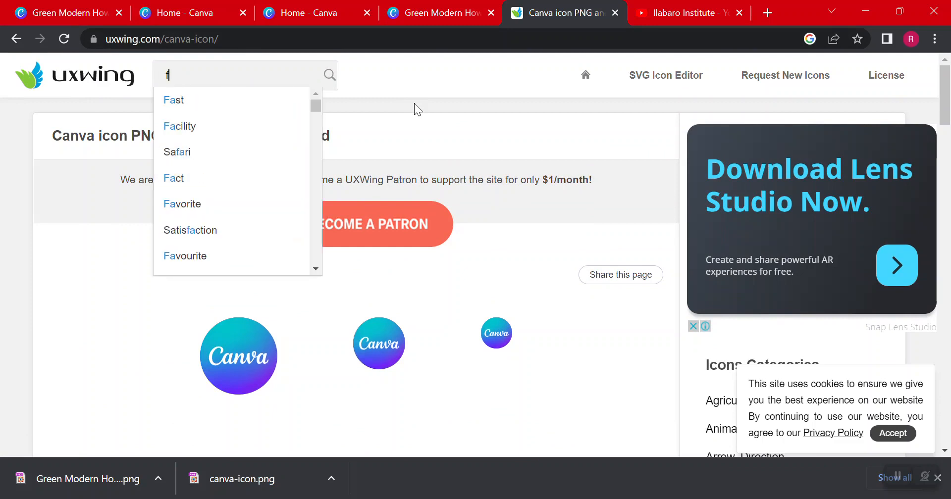
pyautogui.write('ce')
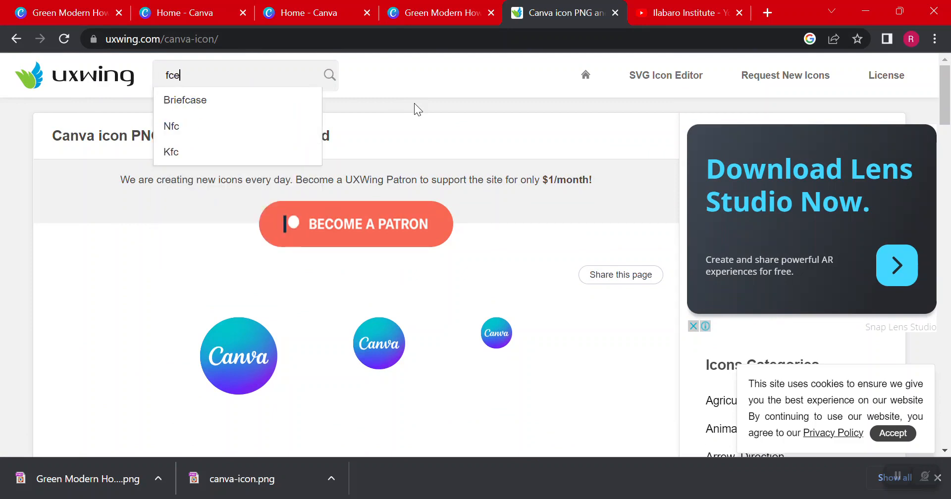
pyautogui.write('cebook')
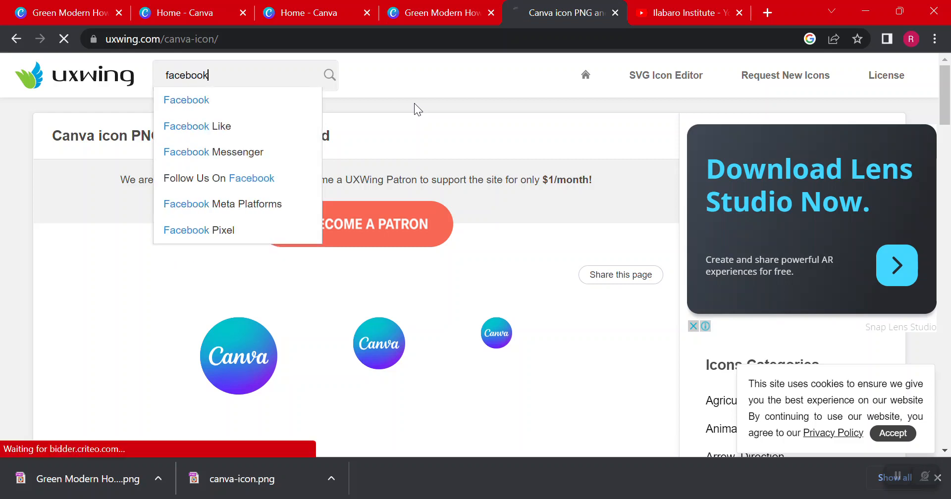
pyautogui.press('Return')
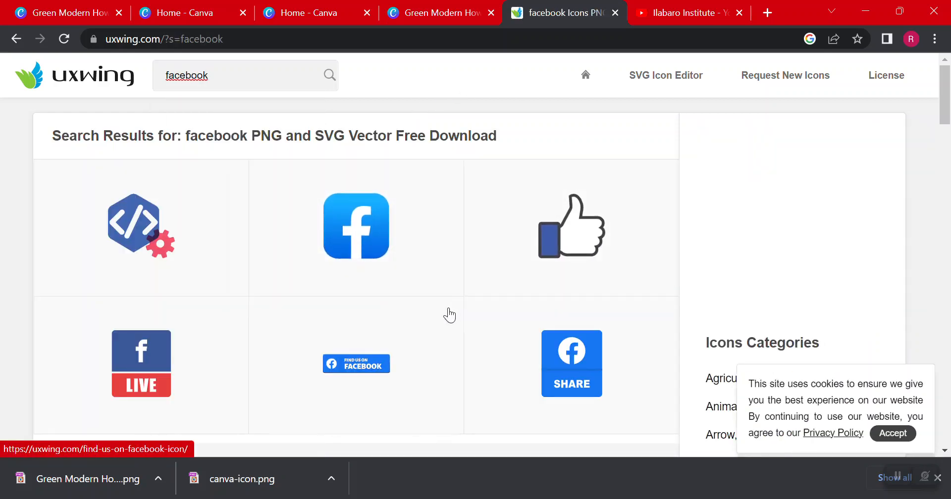
pyautogui.scroll(-4, 448, 314)
pyautogui.scroll(4, 424, 314)
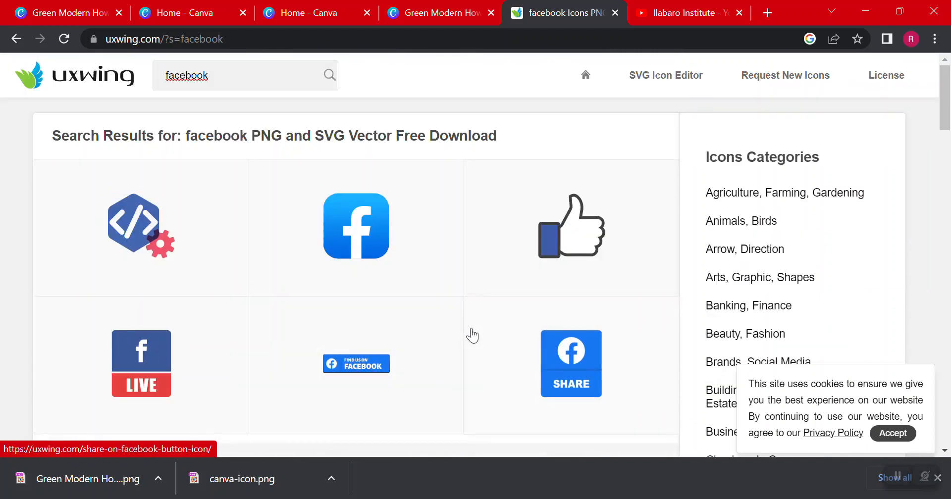
# Search UXWing for "canva" and download the Canva icon as a PNG
pyautogui.doubleClick(233, 79)
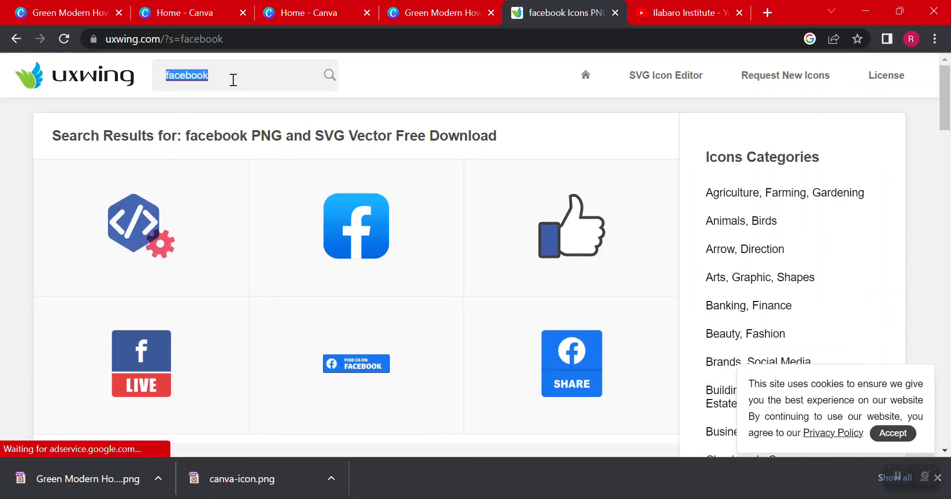
pyautogui.write('canva')
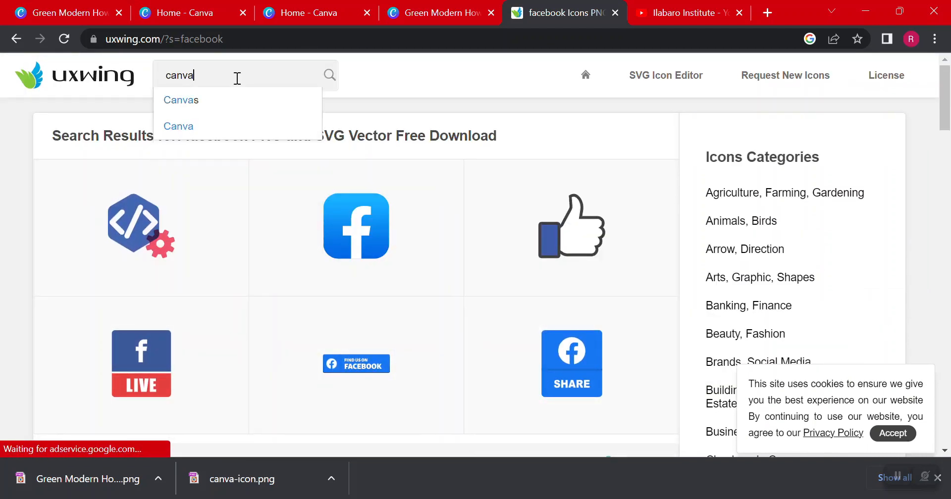
pyautogui.press('Return')
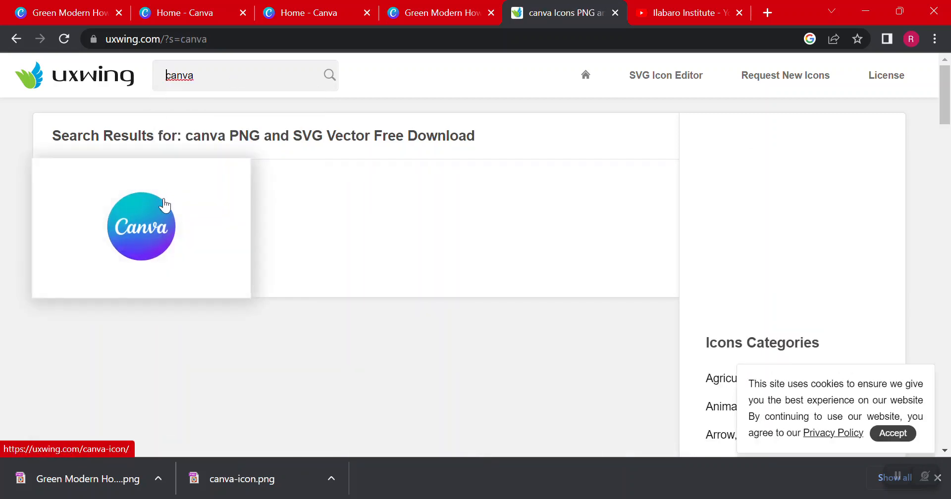
pyautogui.click(144, 198)
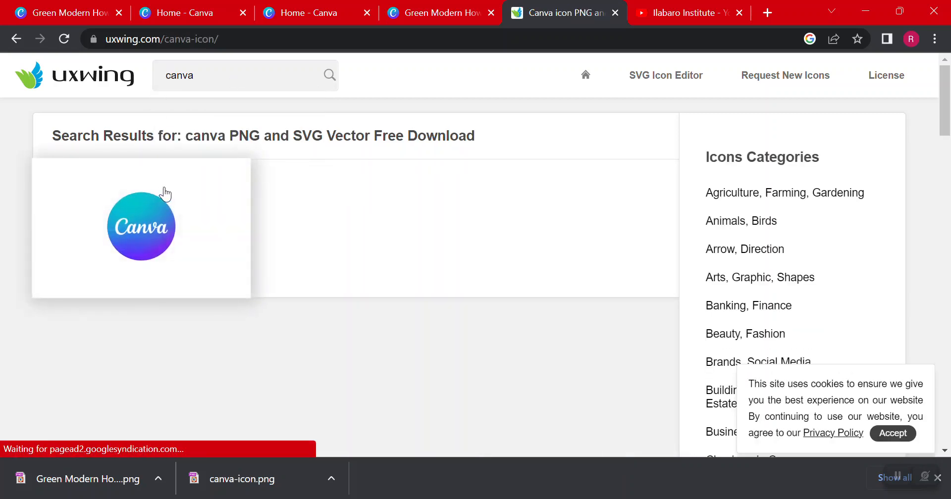
pyautogui.scroll(-4, 307, 193)
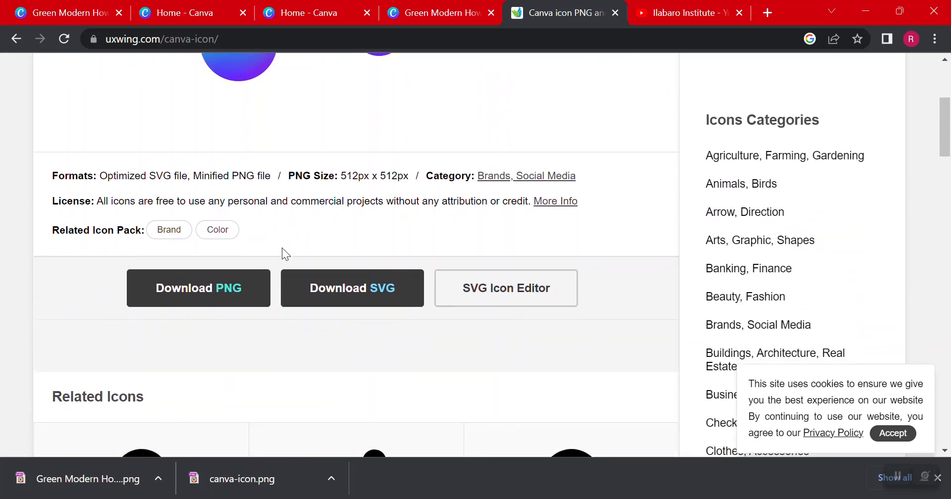
pyautogui.click(244, 292)
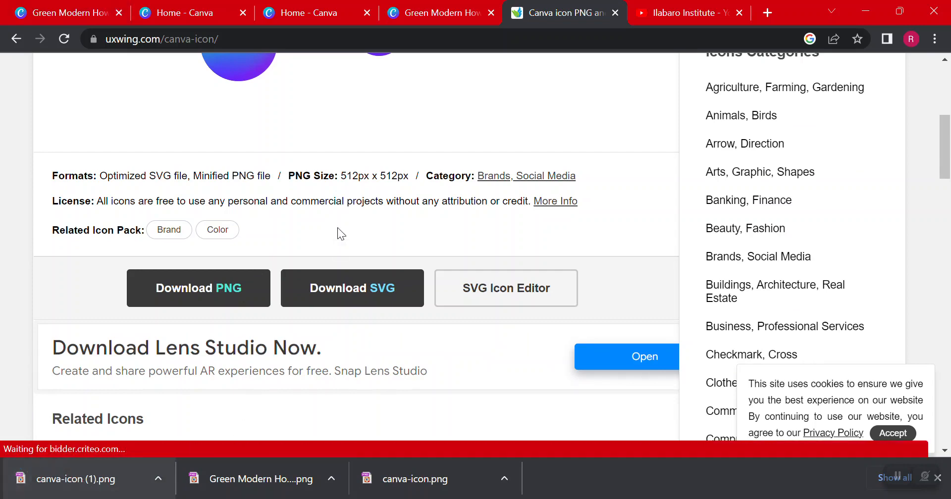
# Switch back to the green thumbnail design in Canva and upload "canva-icon (1).png" from the Downloads folder
pyautogui.click(282, 6)
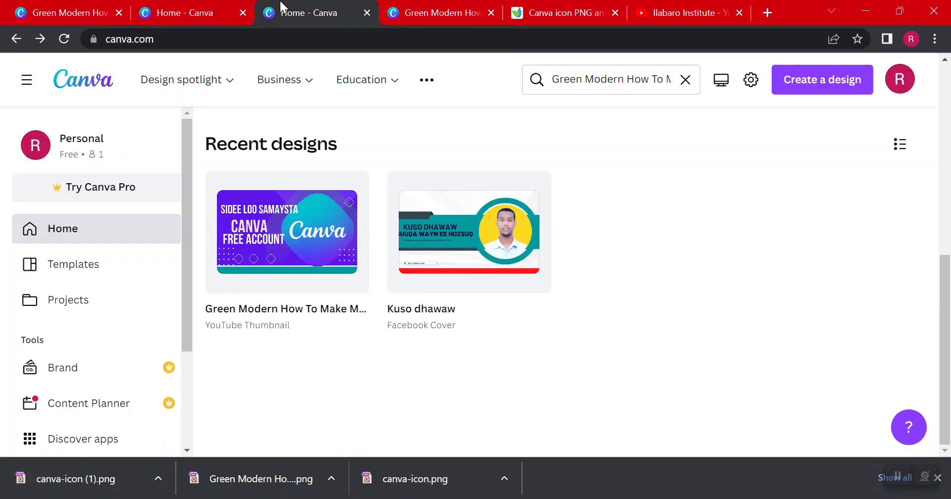
pyautogui.click(198, 6)
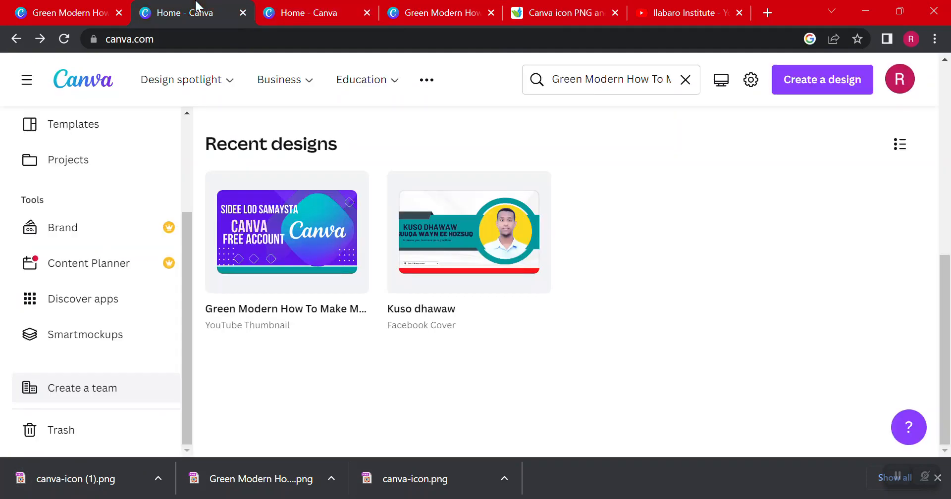
pyautogui.click(30, 4)
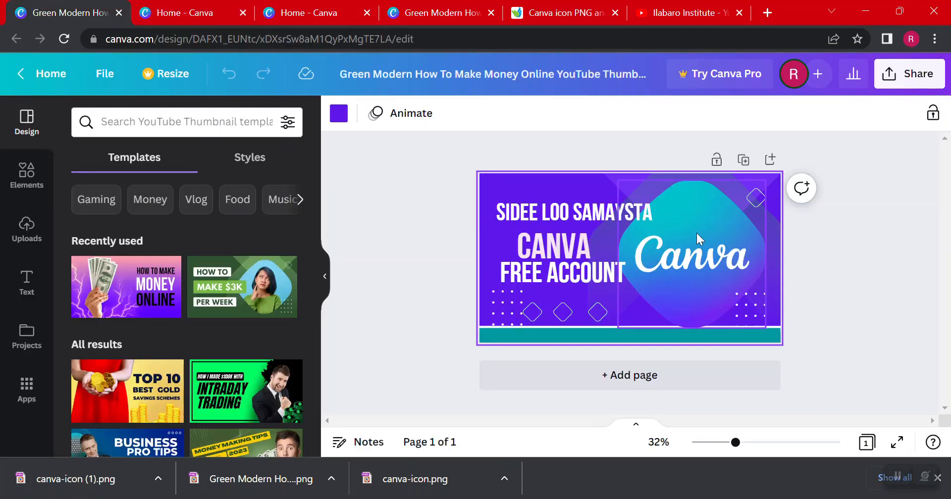
pyautogui.click(332, 7)
pyautogui.click(449, 11)
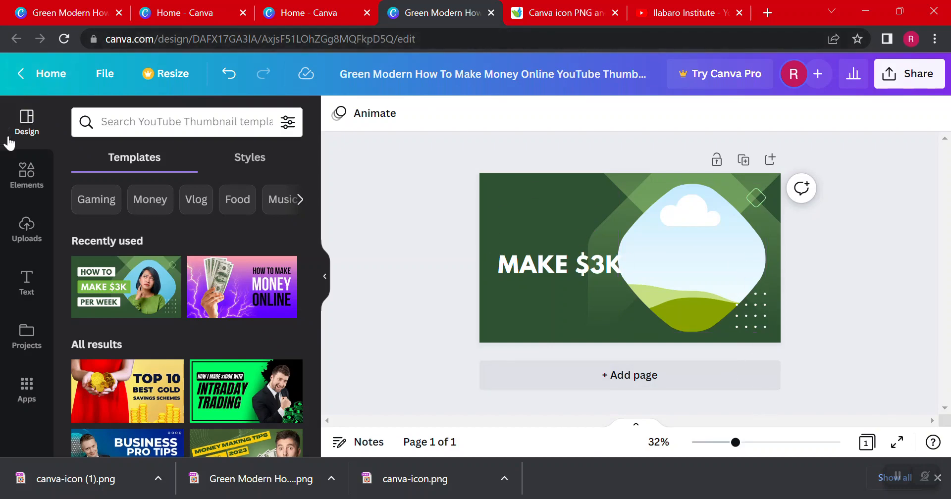
pyautogui.click(28, 238)
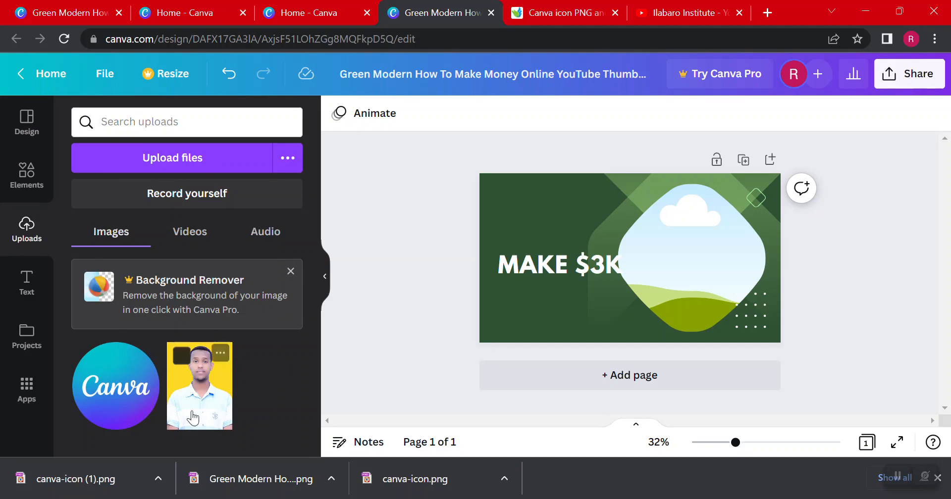
pyautogui.click(294, 173)
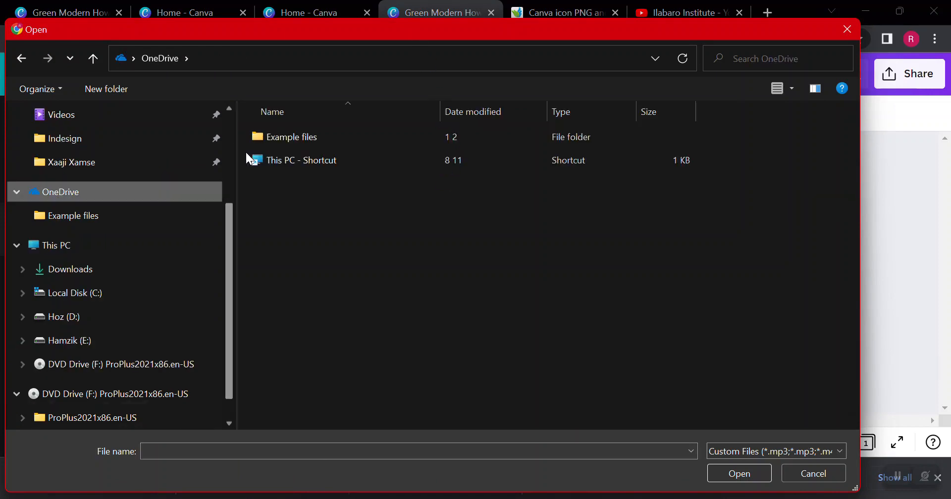
pyautogui.scroll(3, 87, 173)
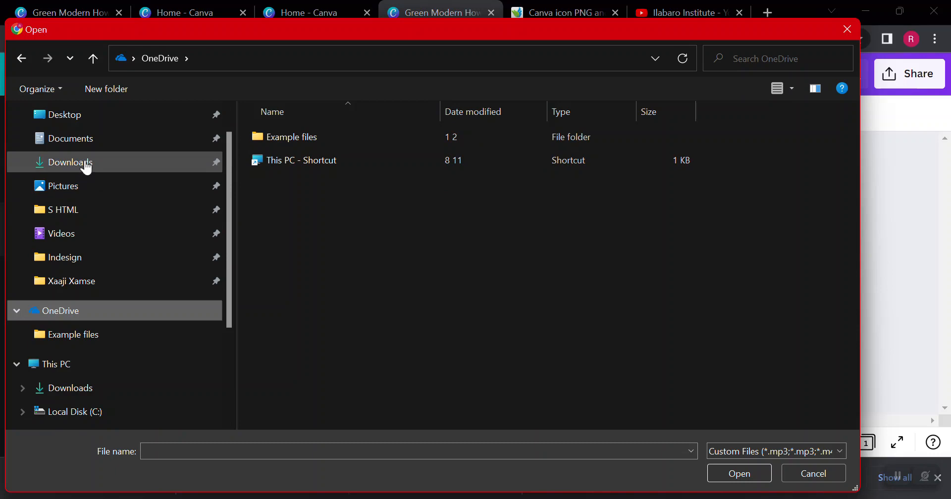
pyautogui.click(85, 163)
pyautogui.click(332, 130)
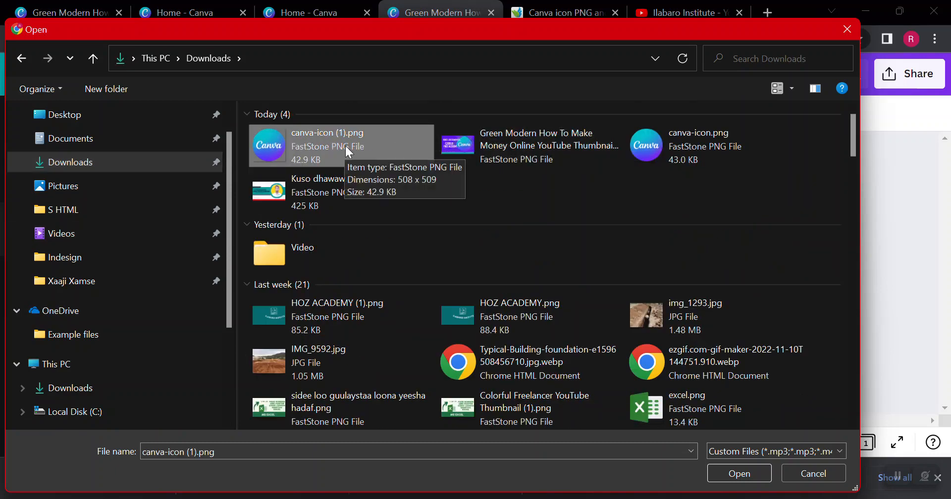
pyautogui.click(733, 475)
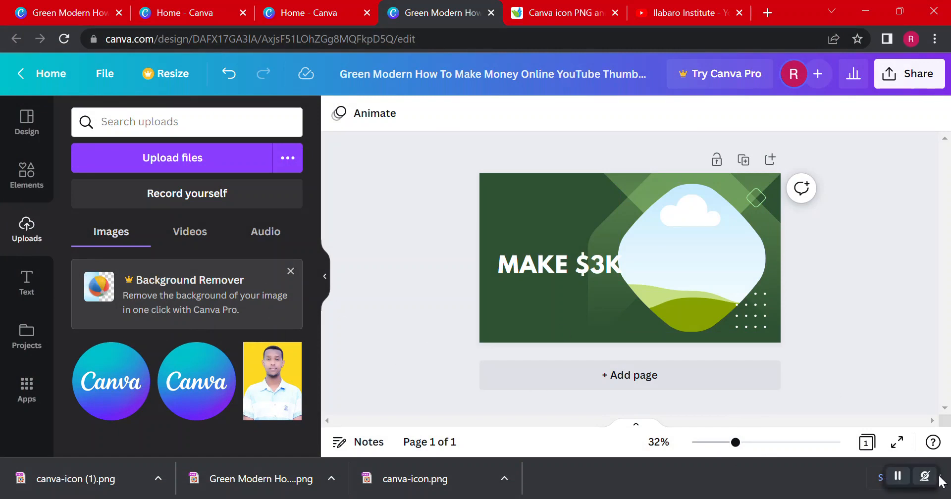
# Add the uploaded Canva icon to the thumbnail and move the "MAKE $3K" text below it, near the design's lower-left corner
pyautogui.click(105, 382)
pyautogui.moveTo(612, 245); pyautogui.dragTo(551, 214)
pyautogui.moveTo(497, 276); pyautogui.dragTo(531, 279)
pyautogui.click(531, 279)
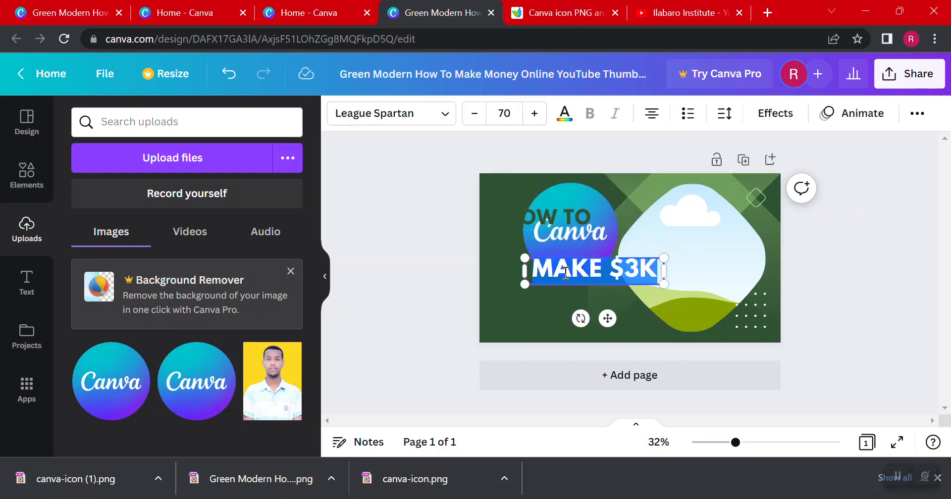
pyautogui.click(531, 279)
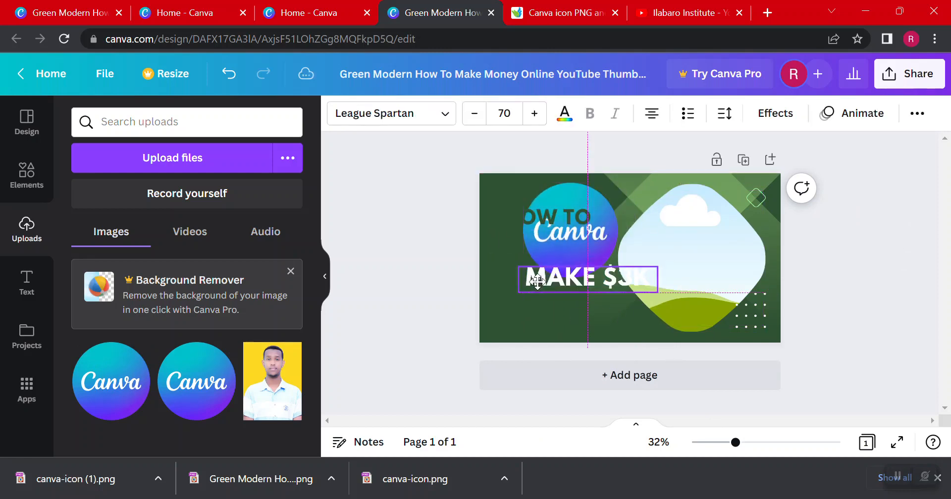
pyautogui.moveTo(570, 270); pyautogui.dragTo(525, 305)
pyautogui.click(452, 203)
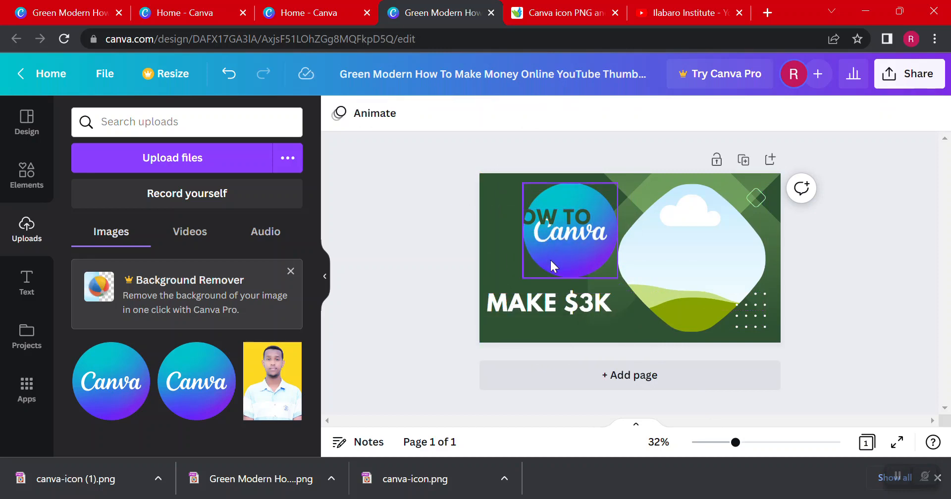
# Place the Canva icon into the empty rounded frame so it fills the frame
pyautogui.moveTo(566, 257); pyautogui.dragTo(542, 271)
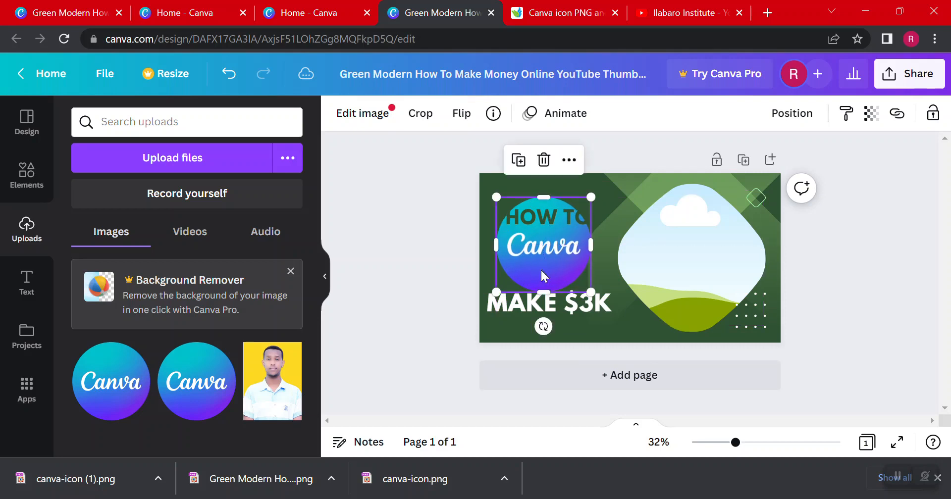
pyautogui.doubleClick(584, 266)
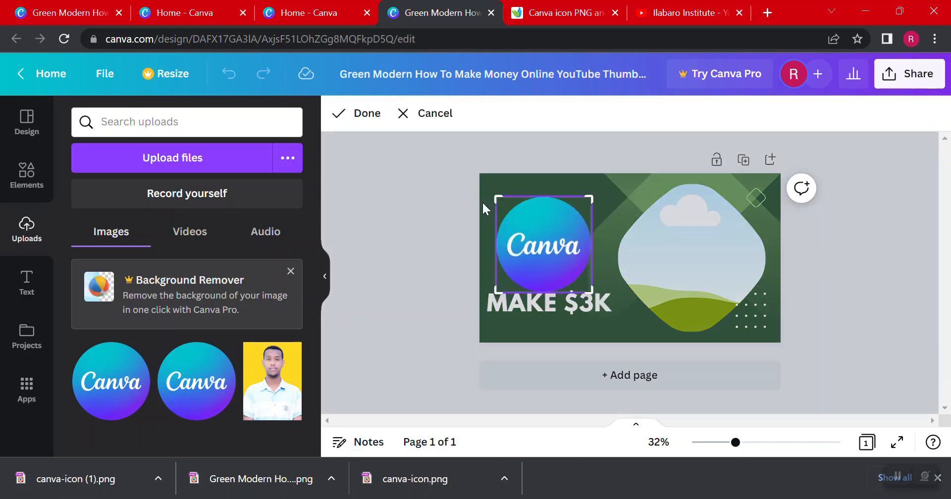
pyautogui.click(436, 222)
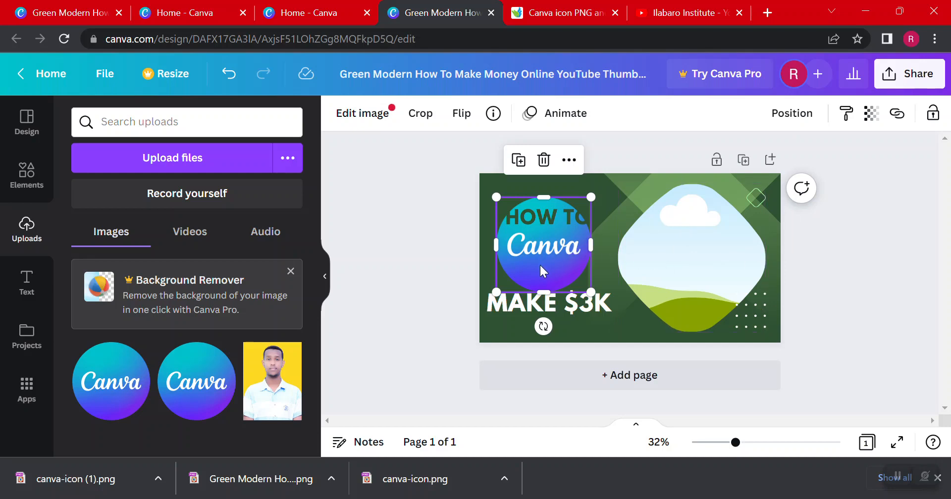
pyautogui.moveTo(540, 266); pyautogui.dragTo(721, 272)
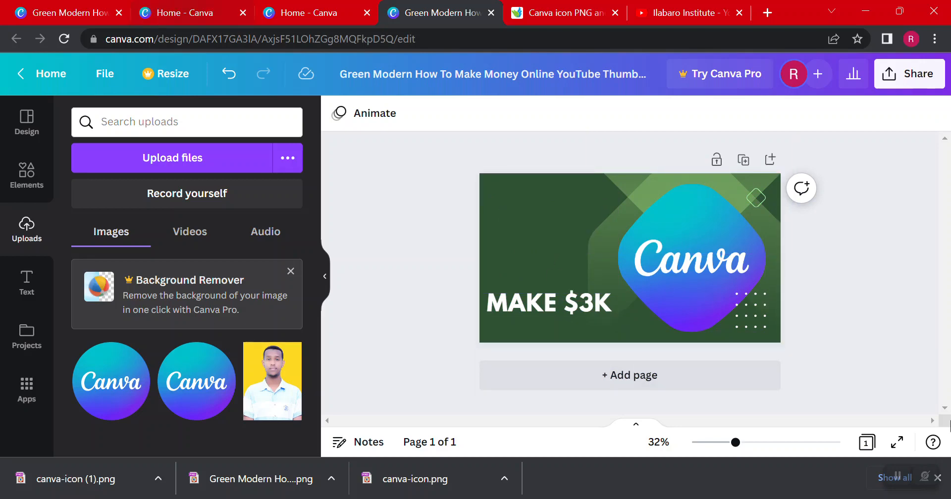
# Check the finished Canva thumbnail in the other design, and set the green thumbnail's background to the violet from its photo colors
pyautogui.click(60, 10)
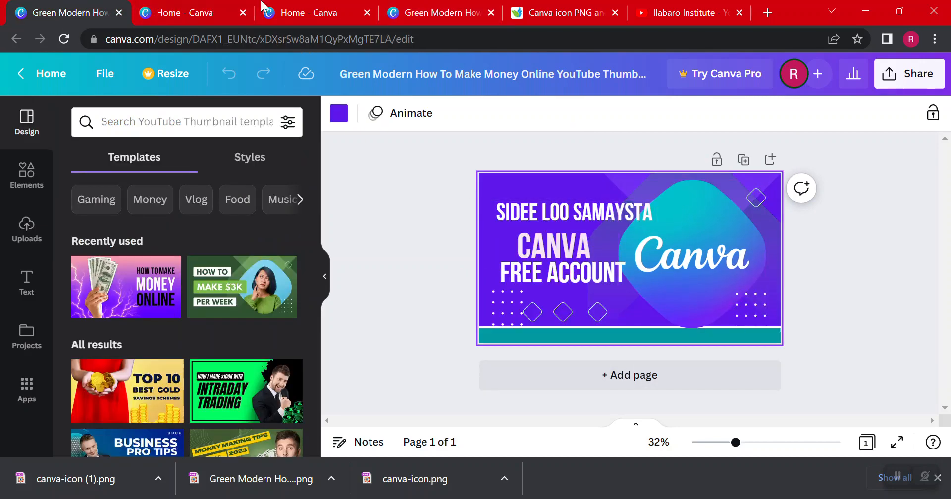
pyautogui.click(418, 11)
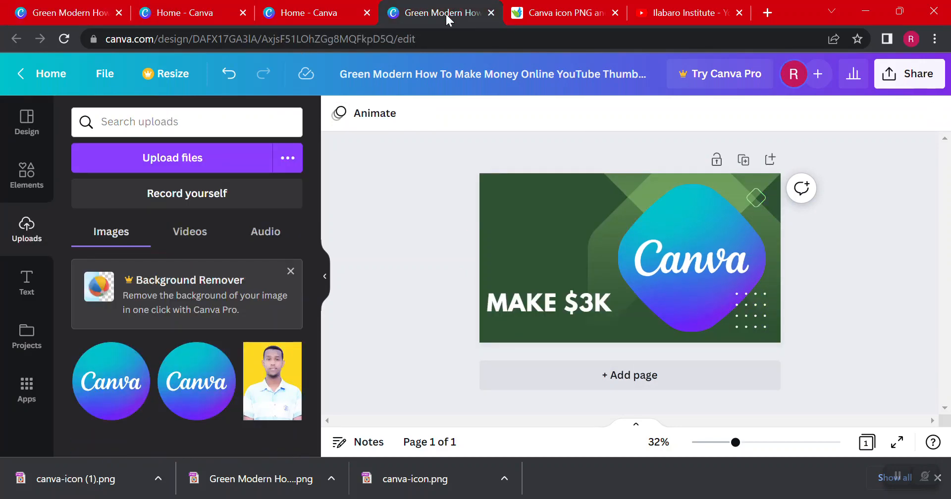
pyautogui.click(540, 180)
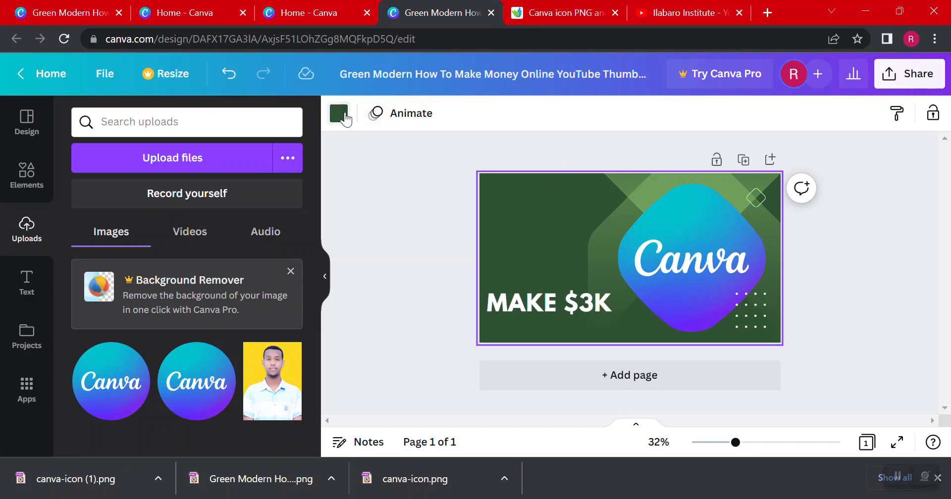
pyautogui.click(342, 115)
pyautogui.scroll(-2, 164, 347)
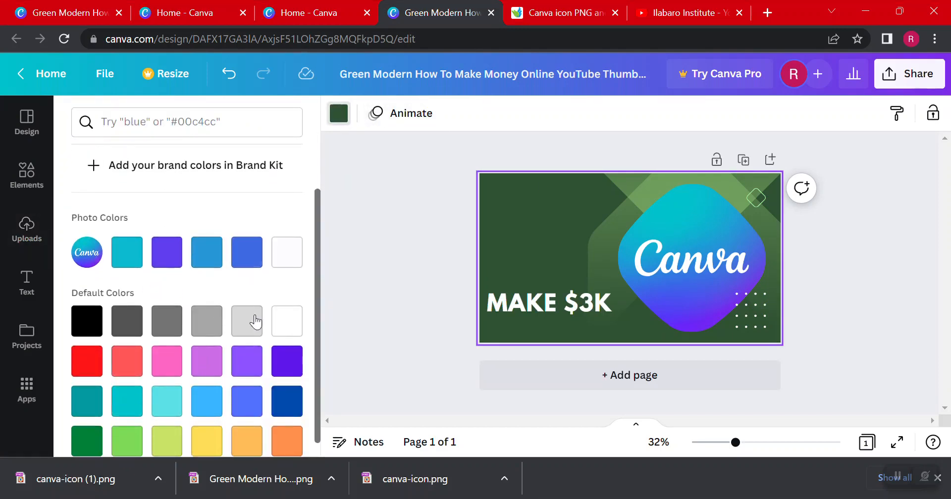
pyautogui.click(170, 263)
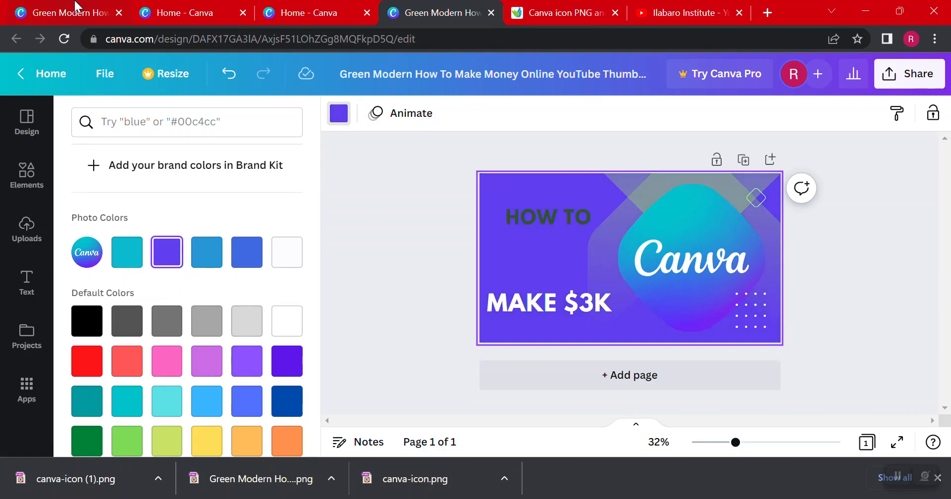
# Compare the background color settings of the finished Canva thumbnail with those of the thumbnail being recreated
pyautogui.click(77, 10)
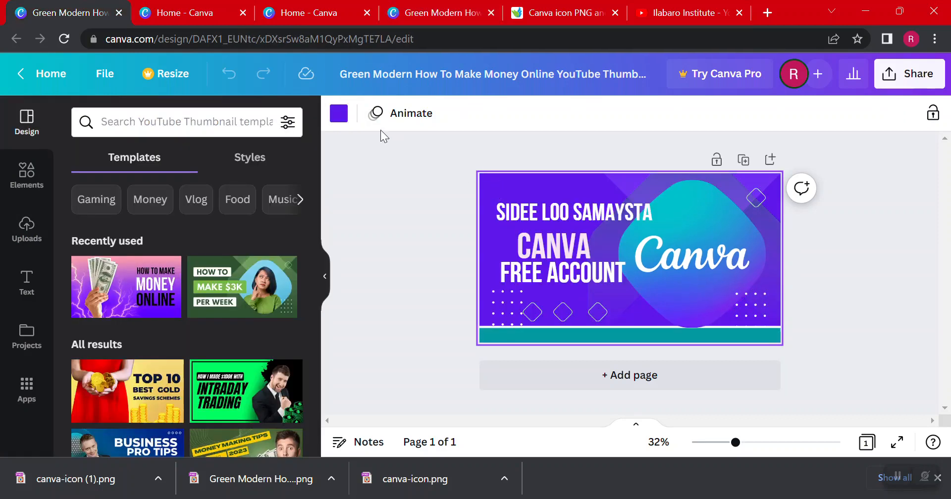
pyautogui.click(334, 115)
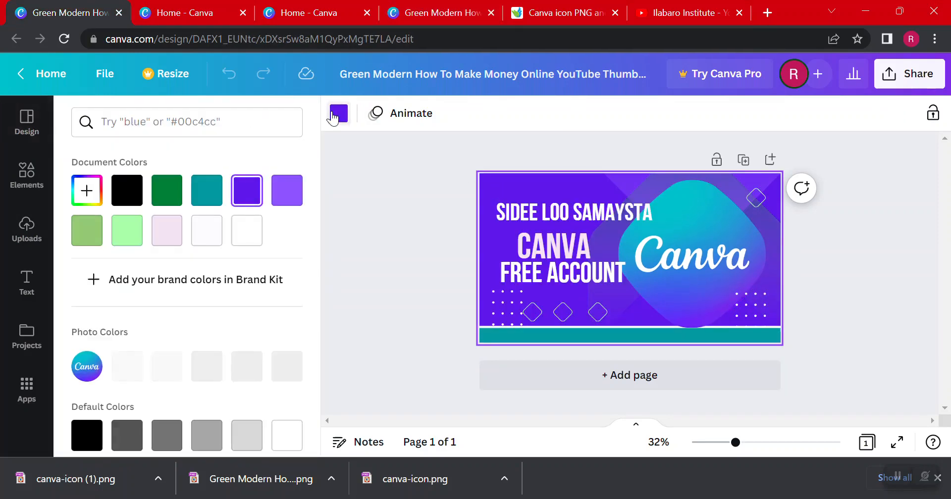
pyautogui.click(242, 198)
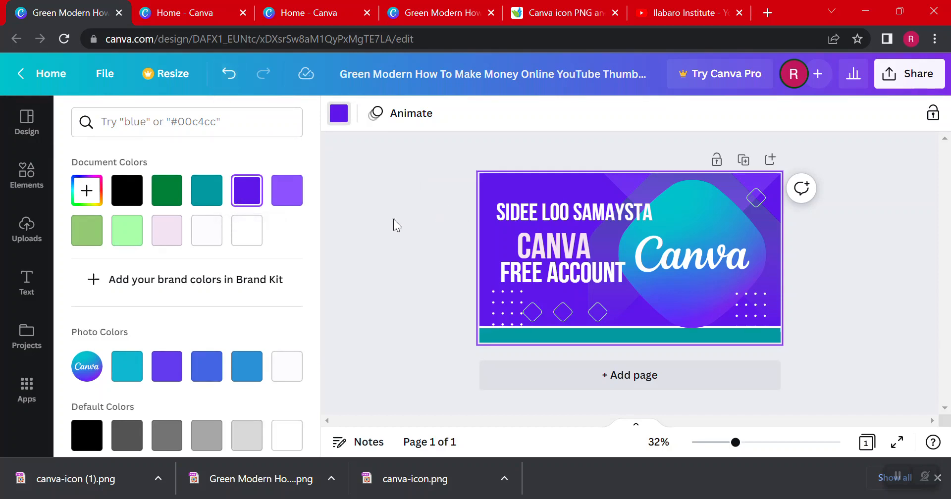
pyautogui.click(461, 10)
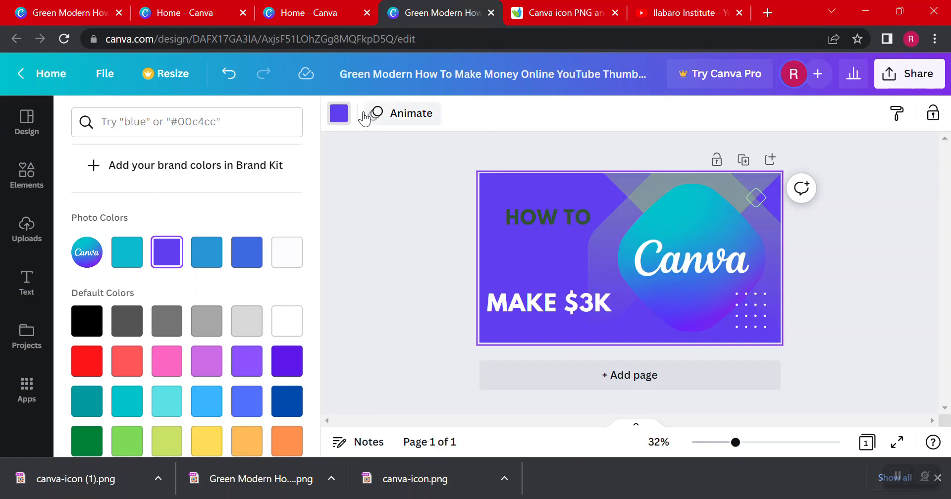
pyautogui.click(339, 113)
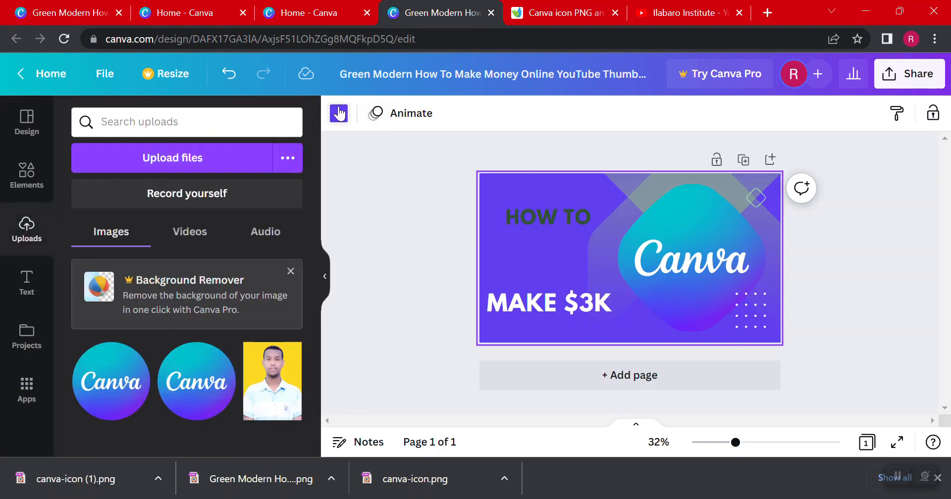
pyautogui.click(339, 113)
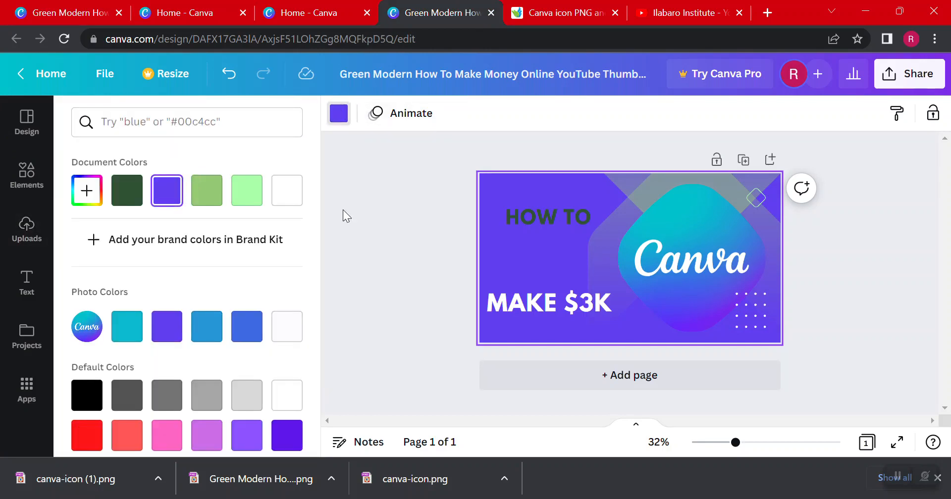
pyautogui.click(375, 206)
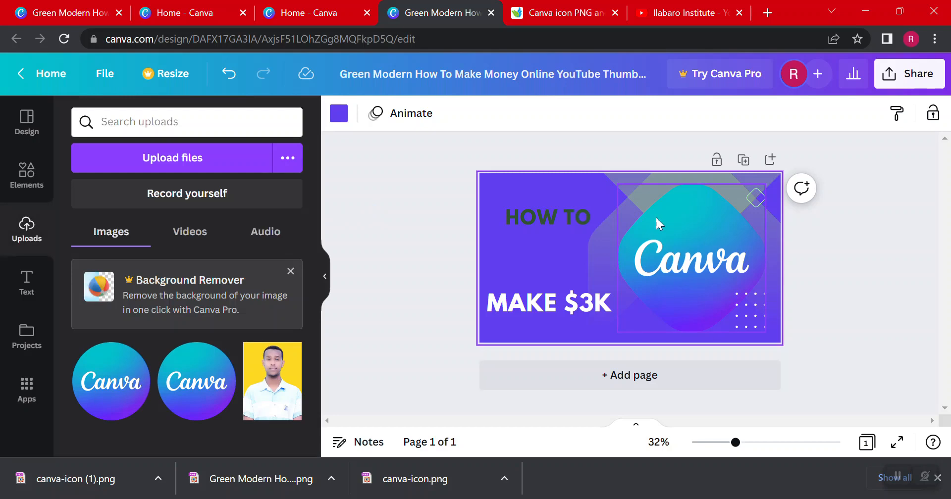
# Recolor the large geometric graphic behind the Canva icon, changing its first green to light purple and its second to deep violet
pyautogui.click(661, 179)
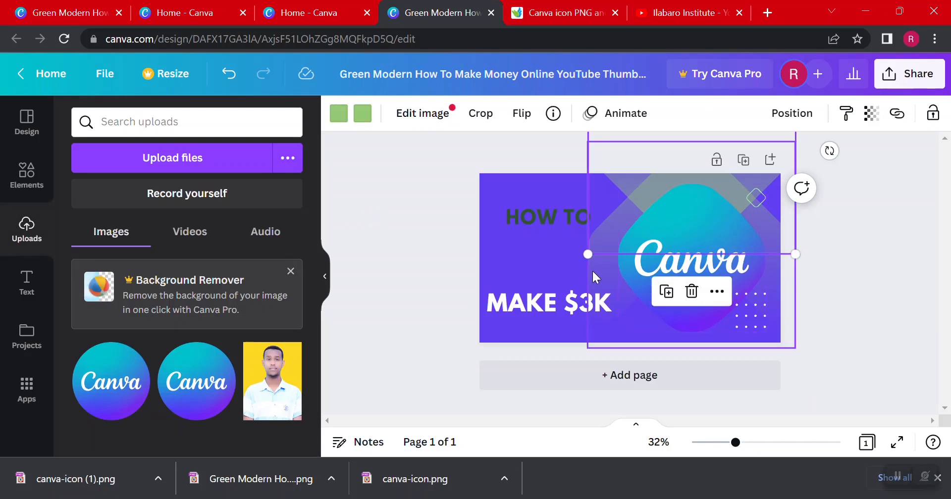
pyautogui.click(339, 114)
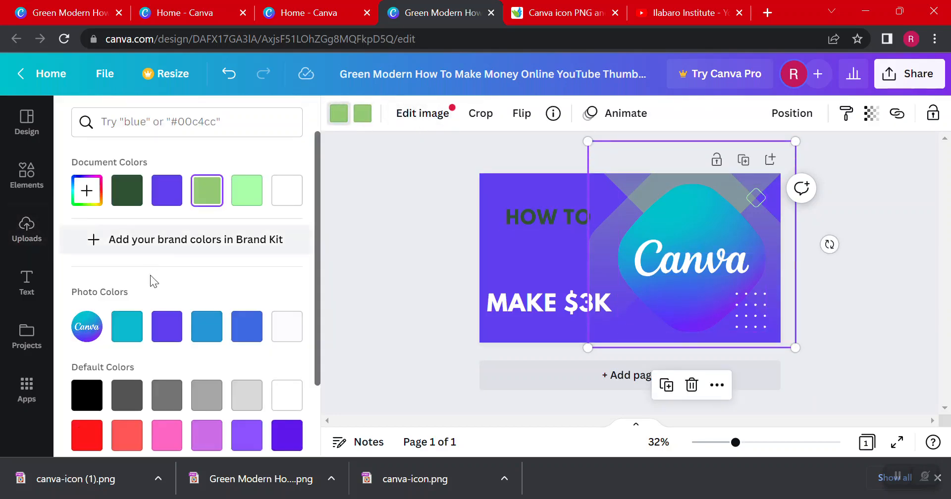
pyautogui.click(246, 435)
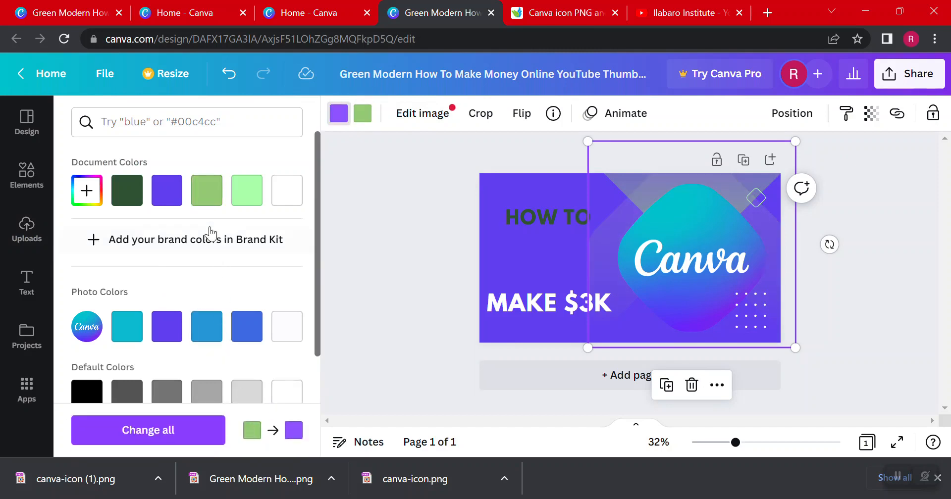
pyautogui.click(363, 114)
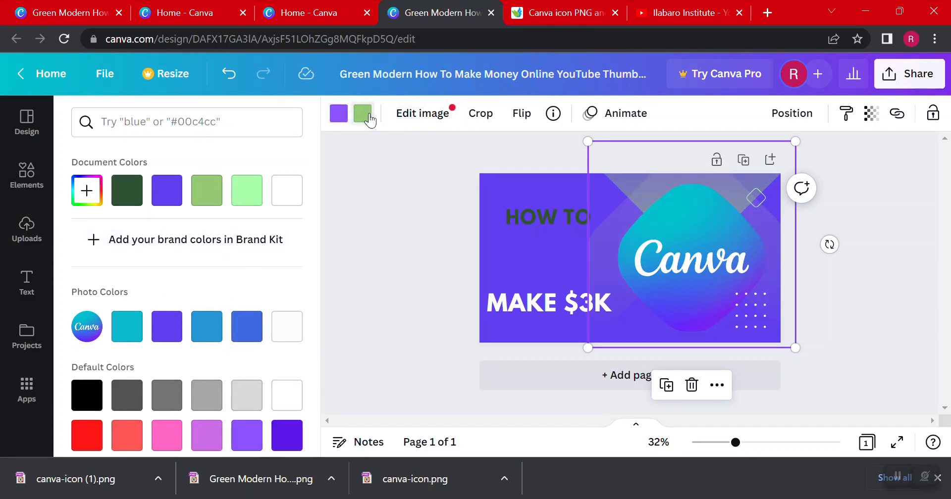
pyautogui.click(287, 436)
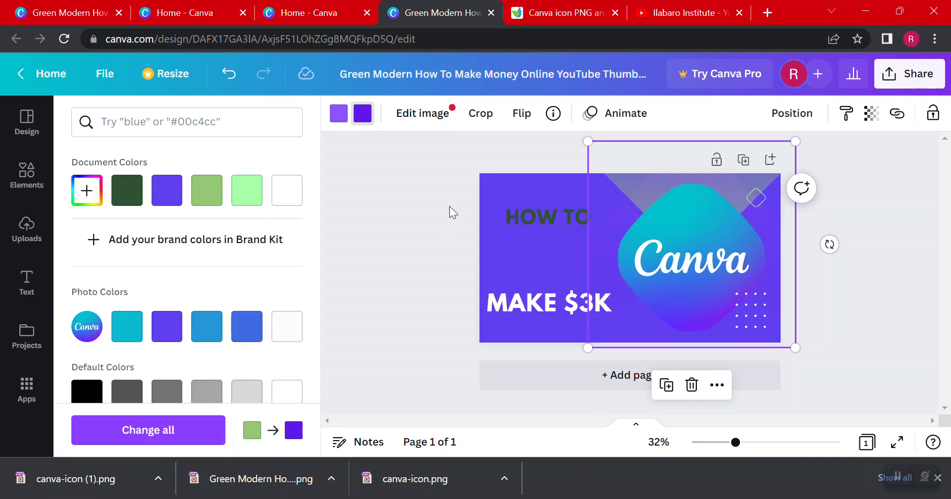
pyautogui.click(27, 228)
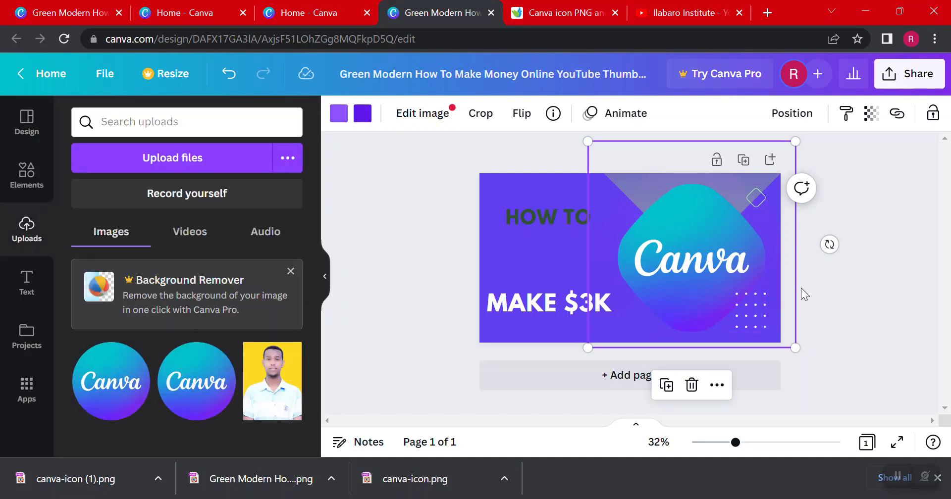
# Nudge the Canva icon slightly and delete the dark green "HOW TO" text from the thumbnail
pyautogui.click(680, 250)
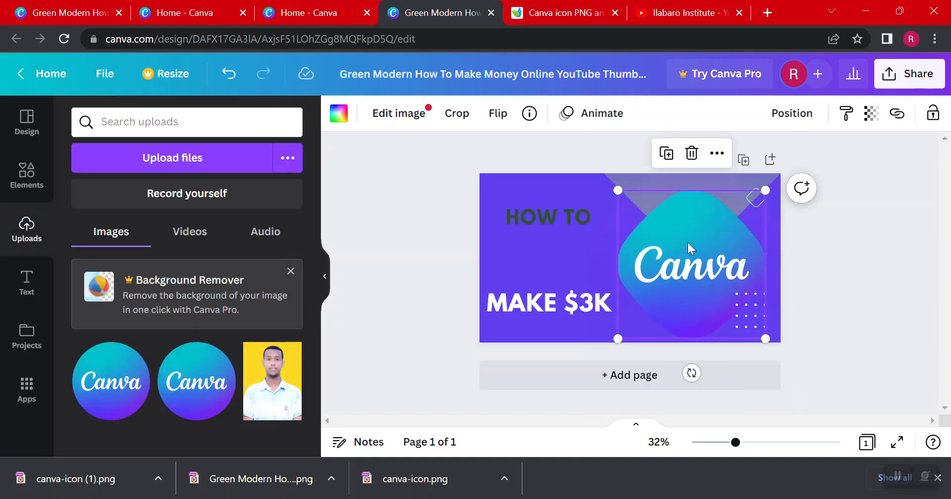
pyautogui.moveTo(688, 242); pyautogui.dragTo(689, 241)
pyautogui.click(886, 218)
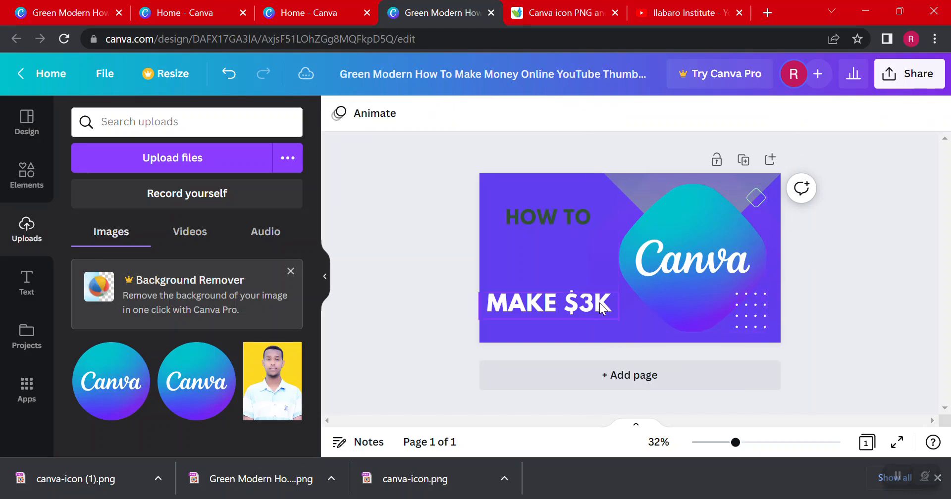
pyautogui.click(538, 217)
pyautogui.press('Delete')
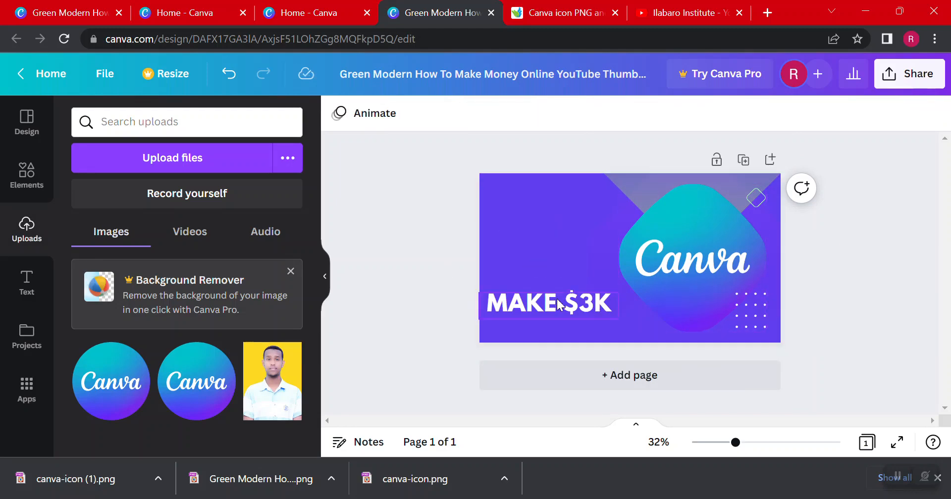
# Move the "MAKE $3K" text up near the thumbnail's upper-left corner and replace it with "SIDEE LOO SAMAYSTA"
pyautogui.moveTo(560, 301); pyautogui.dragTo(559, 204)
pyautogui.click(51, 7)
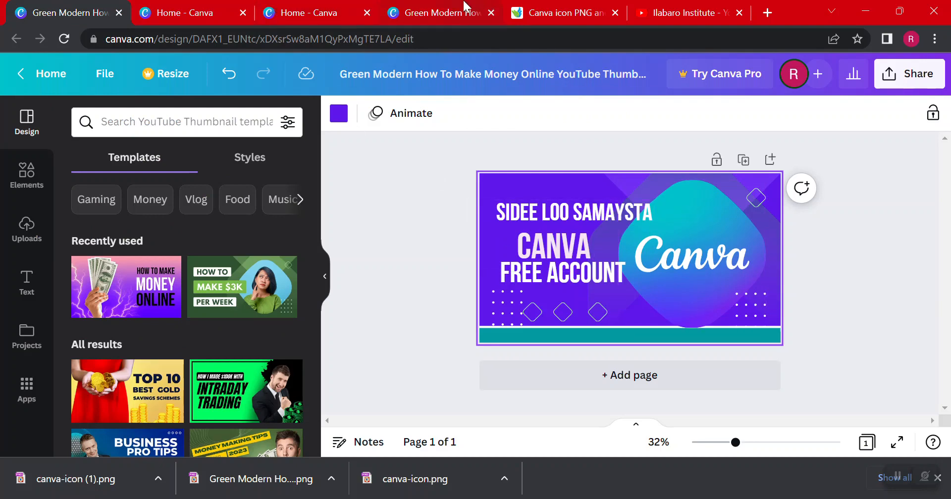
pyautogui.click(427, 7)
pyautogui.doubleClick(543, 214)
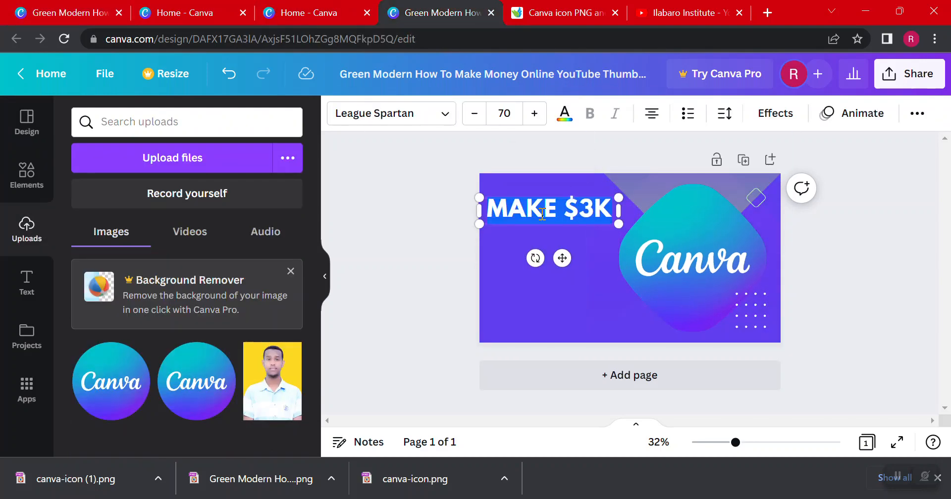
pyautogui.write('SIDEE LO')
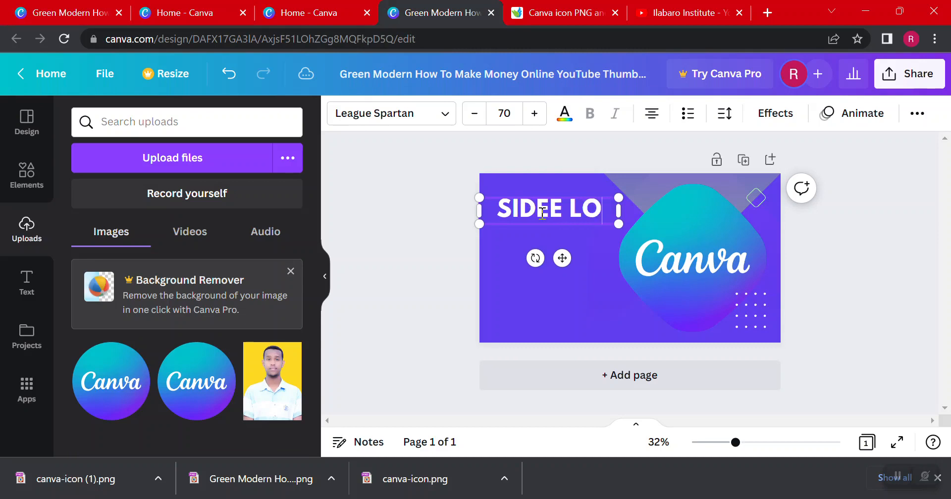
pyautogui.write('O ')
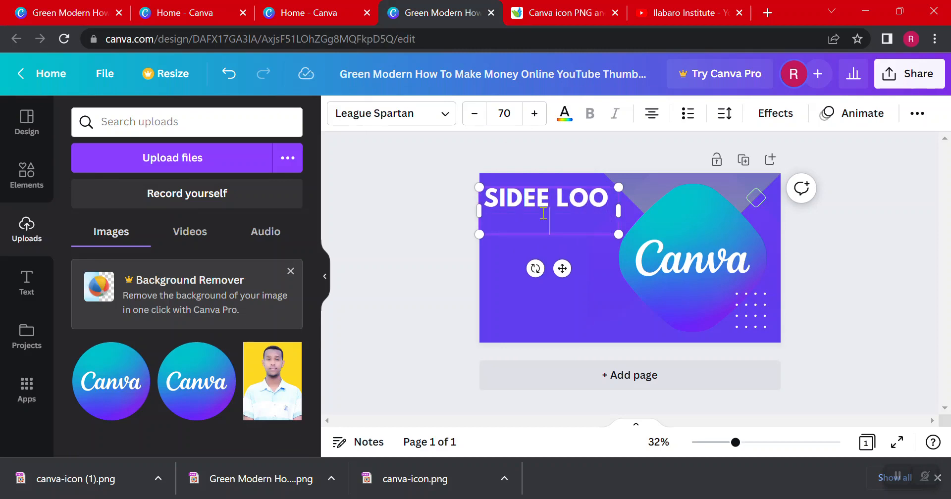
pyautogui.write('SAMAYSTA')
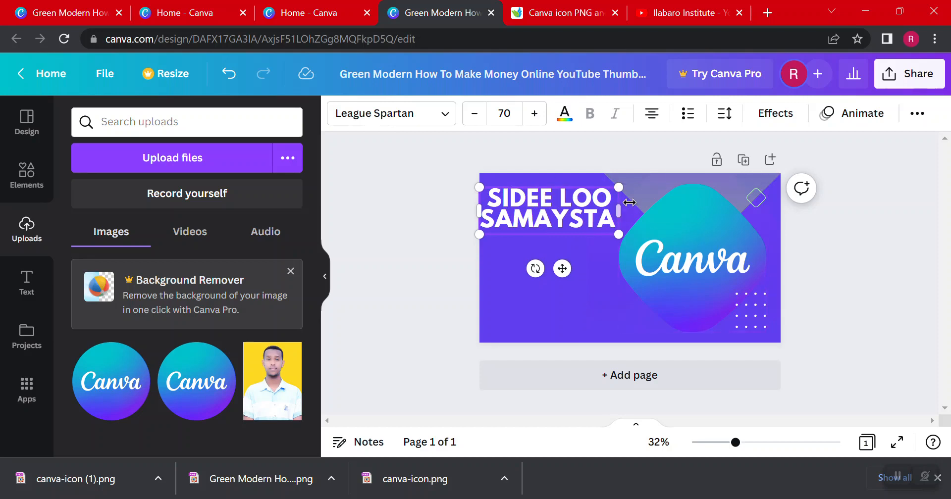
# Fit the "SIDEE LOO SAMAYSTA" heading on one line at font size 54 and shift it toward the thumbnail's left edge
pyautogui.moveTo(621, 214); pyautogui.dragTo(768, 224)
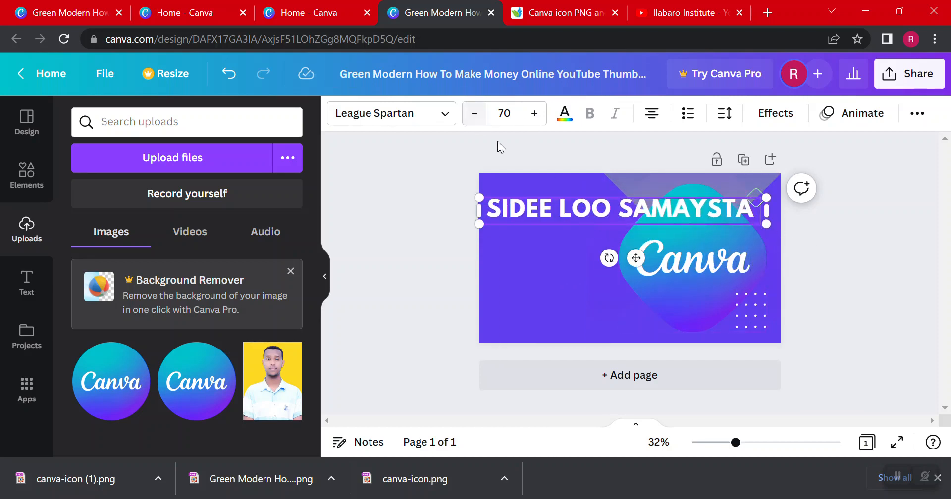
pyautogui.click(474, 115)
pyautogui.click(474, 115)
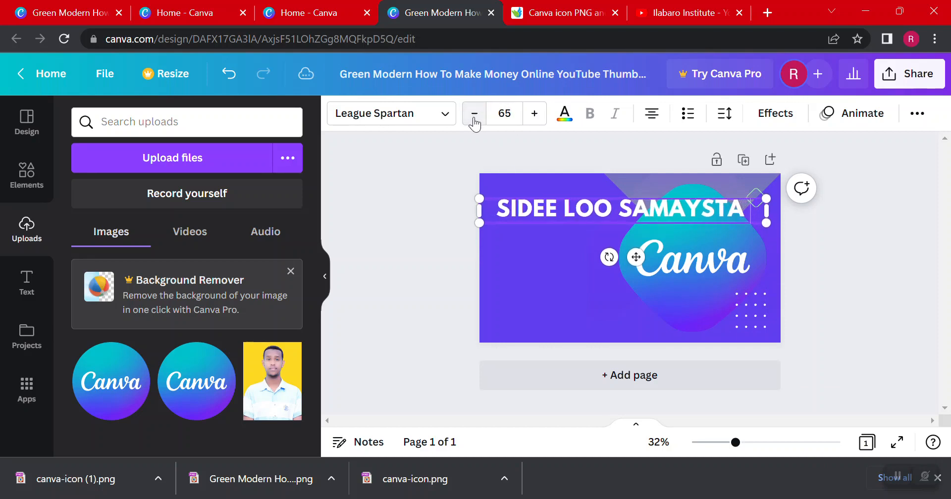
pyautogui.click(474, 115)
pyautogui.click(475, 115)
pyautogui.click(474, 115)
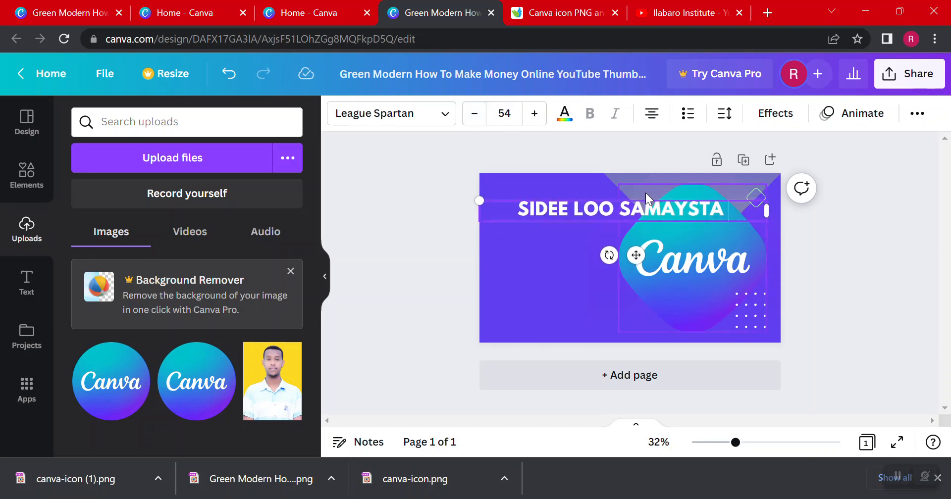
pyautogui.moveTo(646, 197); pyautogui.dragTo(615, 211)
# Check the text layout of the finished thumbnail, copy the "SIDEE LOO SAMAYSTA" heading and place the copy directly below the original
pyautogui.click(4, 6)
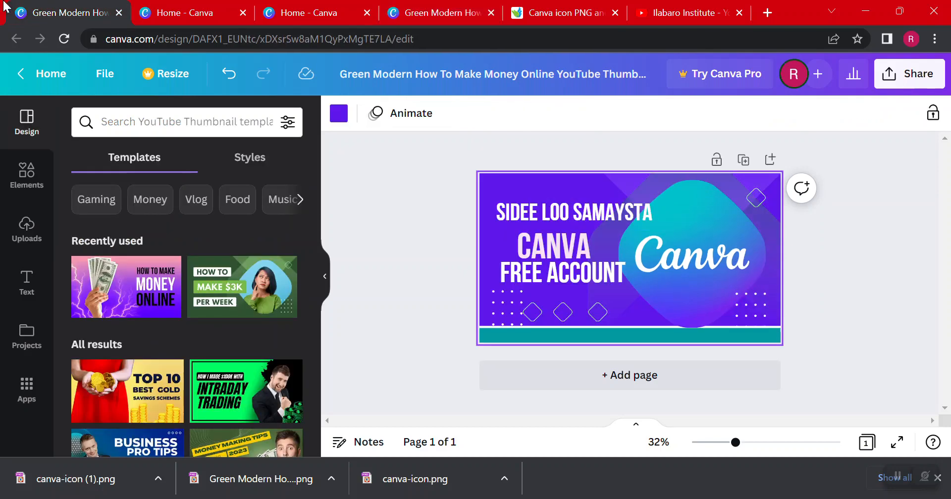
pyautogui.click(409, 5)
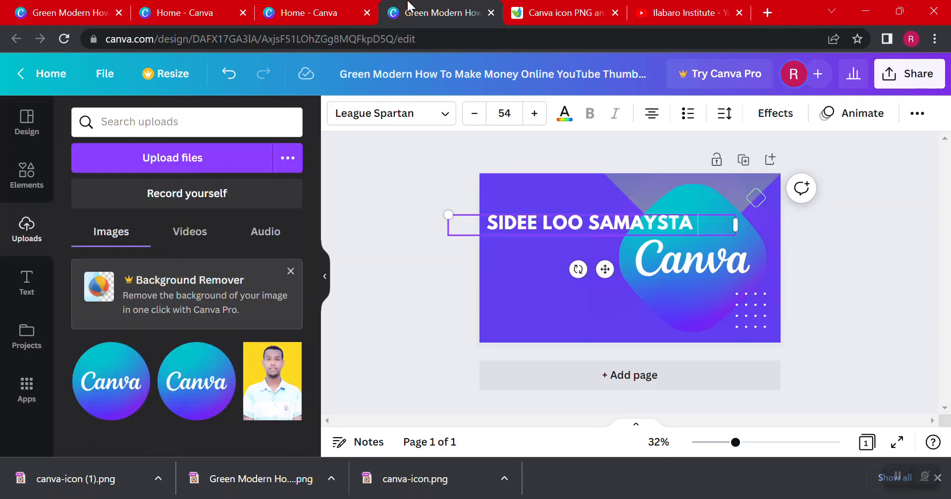
pyautogui.click(661, 185)
pyautogui.click(563, 186)
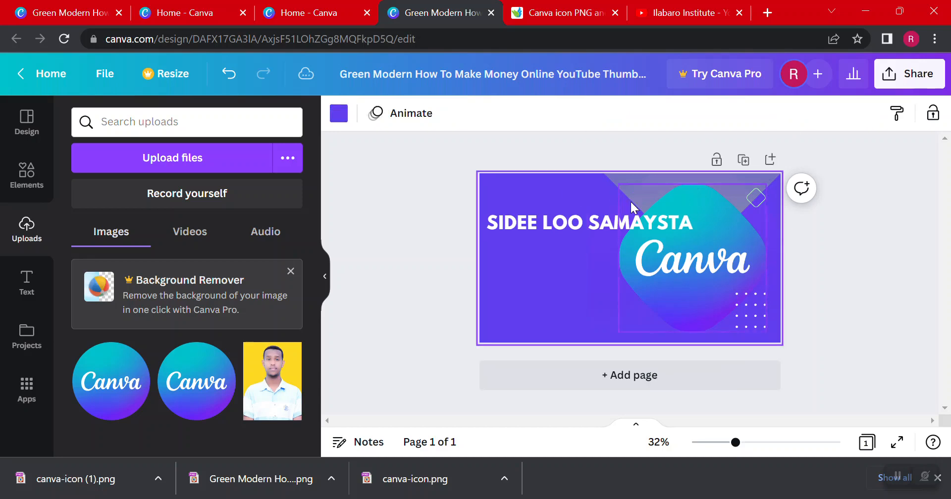
pyautogui.click(553, 222)
pyautogui.rightClick(553, 218)
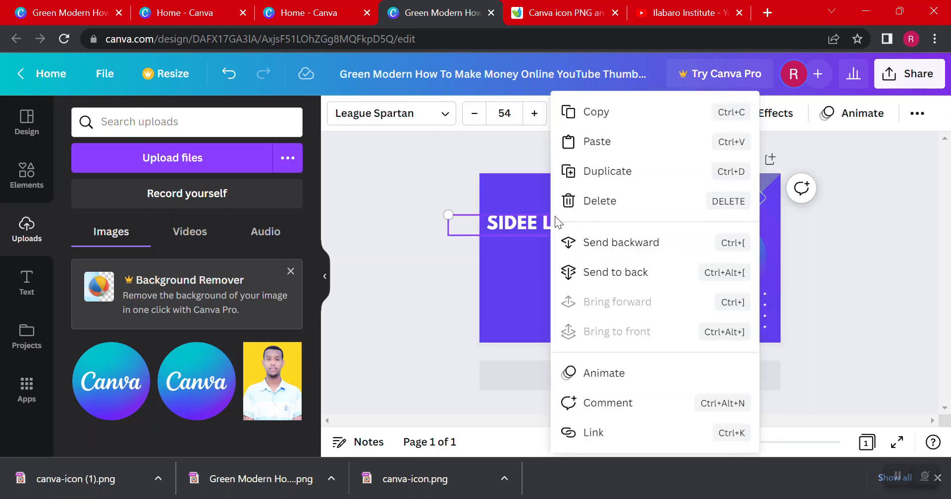
pyautogui.click(602, 113)
pyautogui.click(536, 255)
pyautogui.rightClick(537, 256)
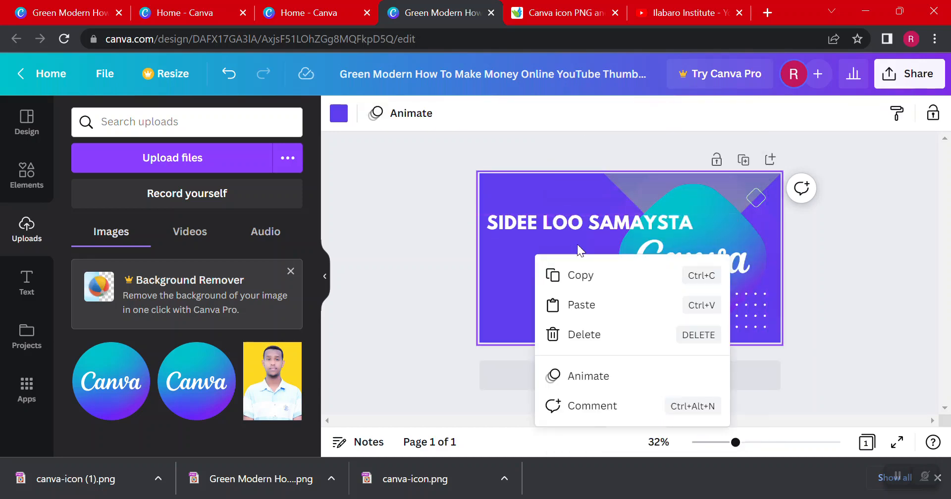
pyautogui.click(591, 305)
pyautogui.moveTo(549, 226); pyautogui.dragTo(550, 248)
# Replace the text of the copied heading with "CANA"
pyautogui.doubleClick(550, 251)
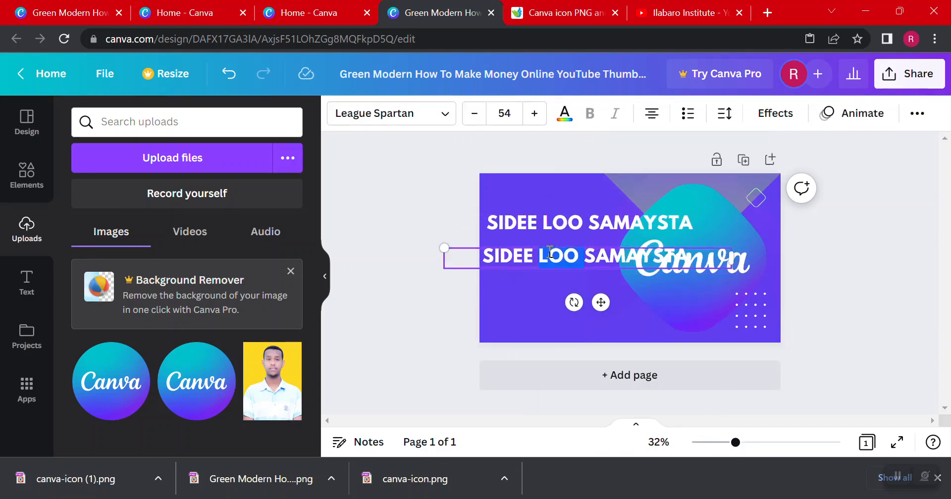
pyautogui.write('CANA')
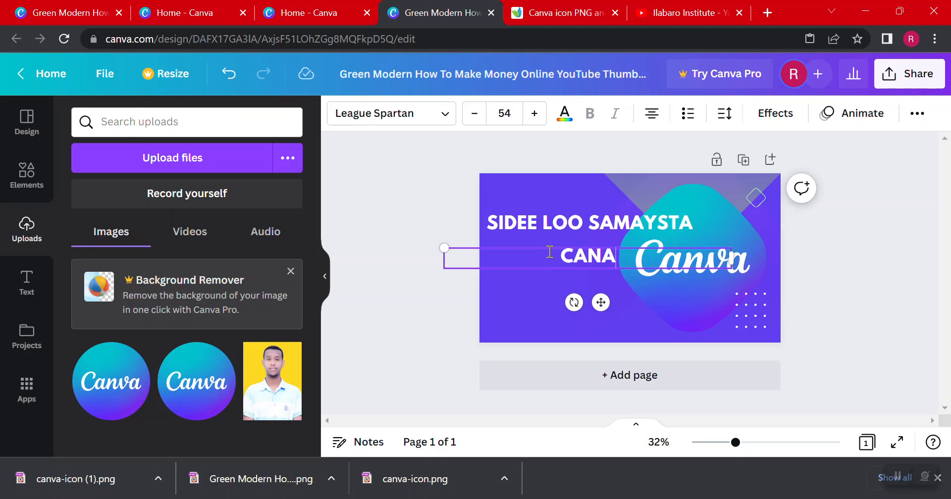
pyautogui.click(371, 165)
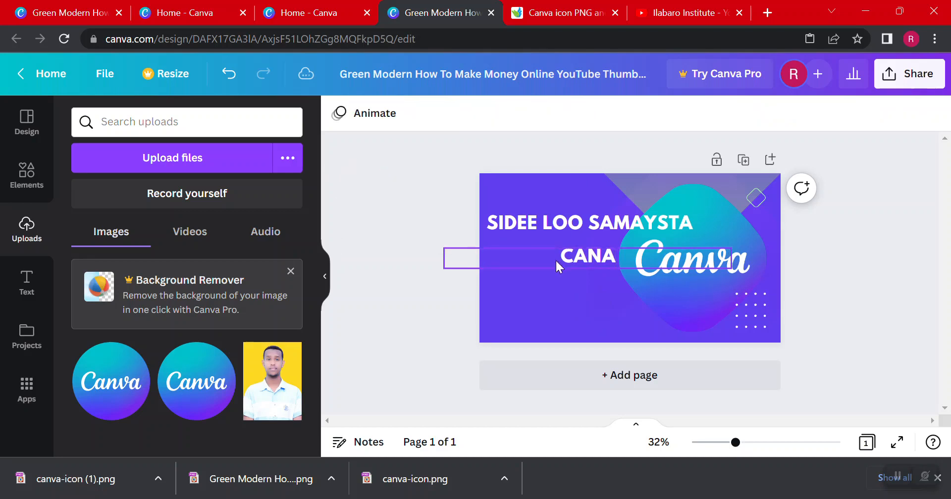
# Delete the "CANA" line and the "SIDEE LOO SAMAYSTA" heading from the thumbnail
pyautogui.click(581, 267)
pyautogui.press('Delete')
pyautogui.click(582, 224)
pyautogui.press('Delete')
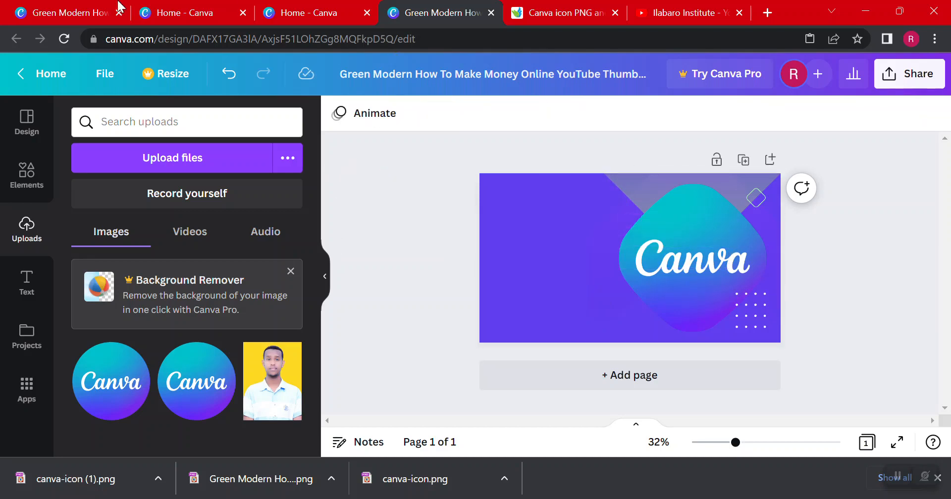
# Open the finished thumbnail design and copy its "SIDEE LOO SAMAYSTA", "CANVA" and "FREE ACCOUNT" text lines together
pyautogui.click(176, 7)
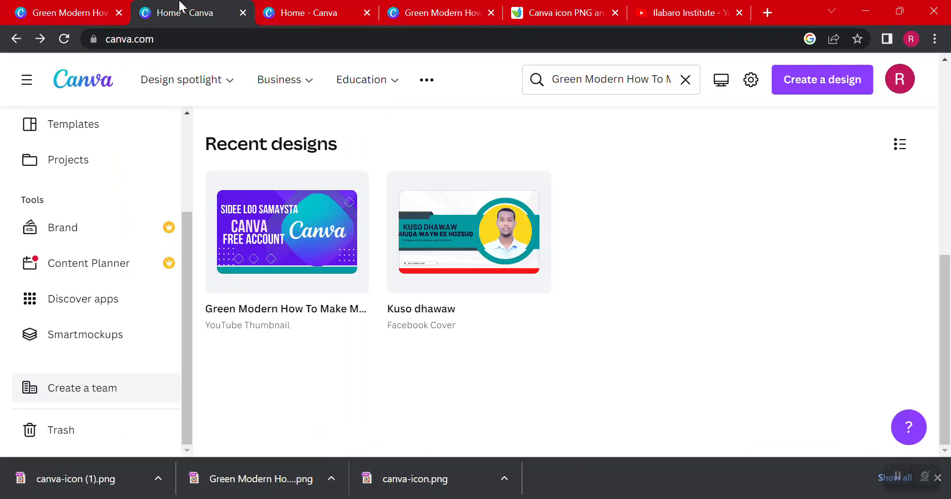
pyautogui.click(59, 6)
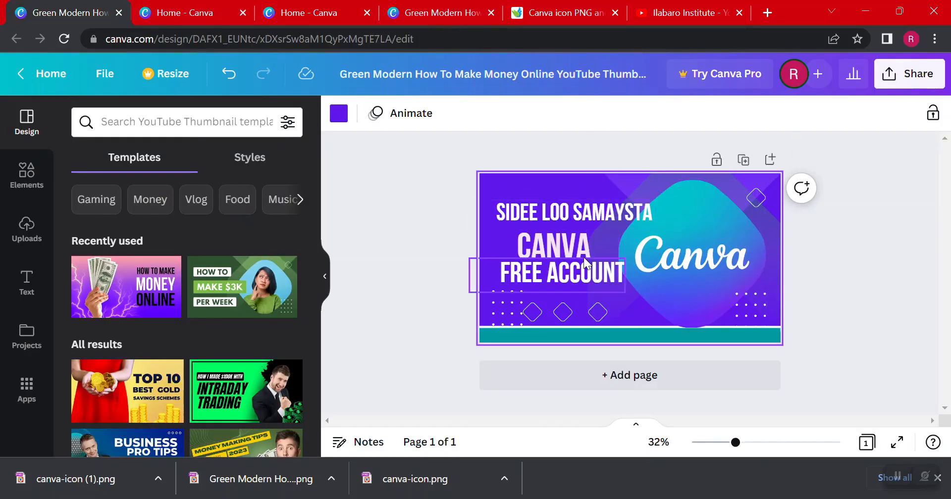
pyautogui.click(550, 215)
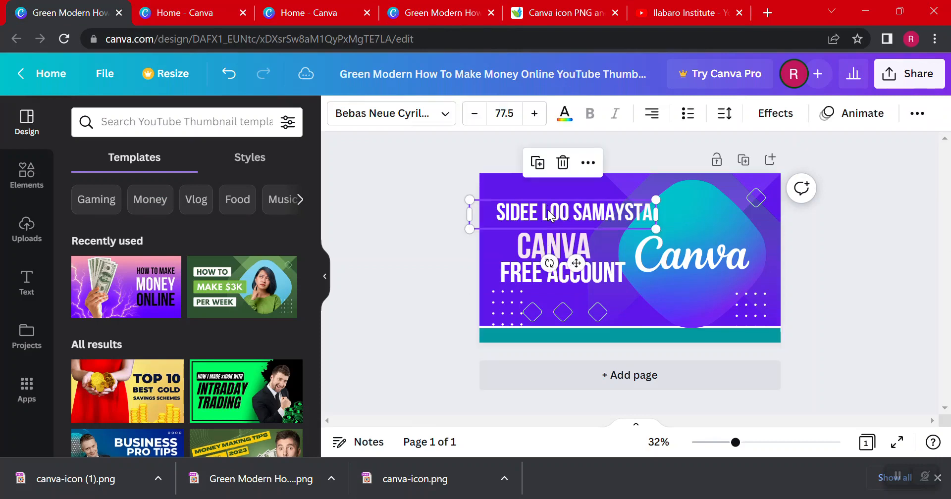
pyautogui.click(577, 246)
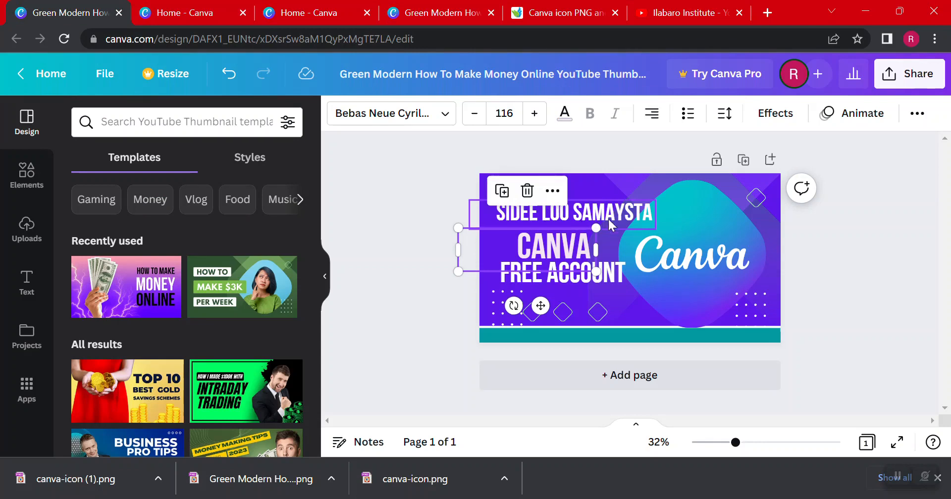
pyautogui.click(612, 273)
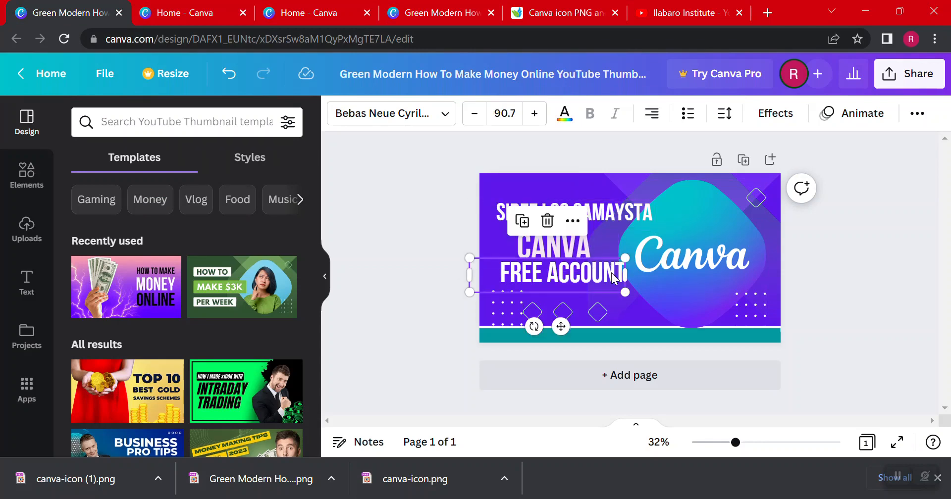
pyautogui.keyDown('shift'); pyautogui.click(575, 238); pyautogui.keyUp('shift')
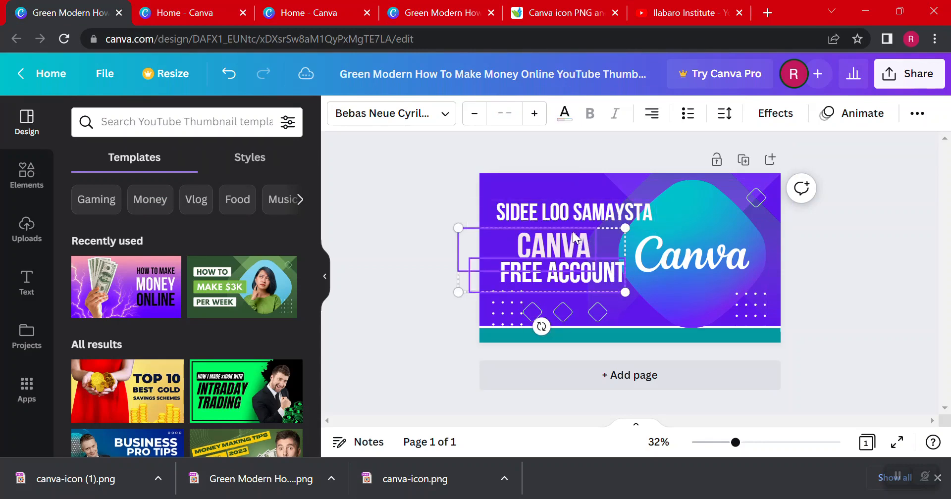
pyautogui.keyDown('shift'); pyautogui.click(567, 213); pyautogui.keyUp('shift')
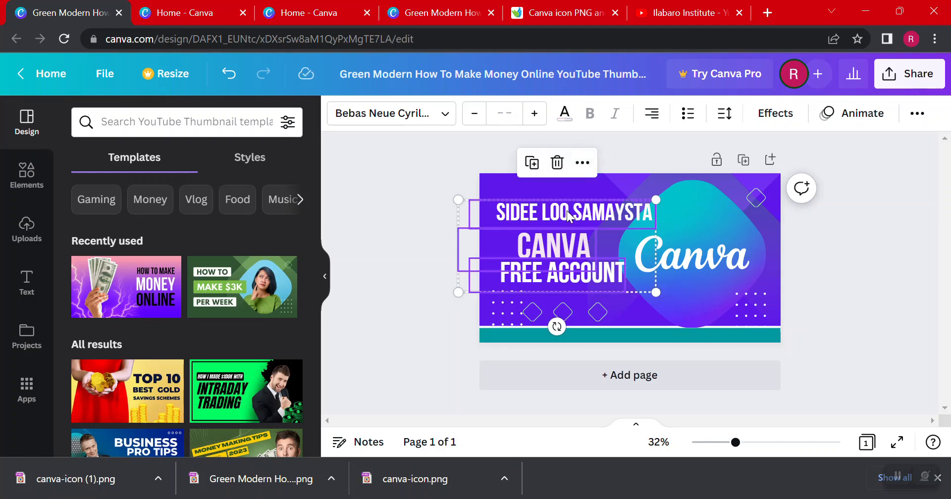
pyautogui.rightClick(567, 210)
pyautogui.click(599, 89)
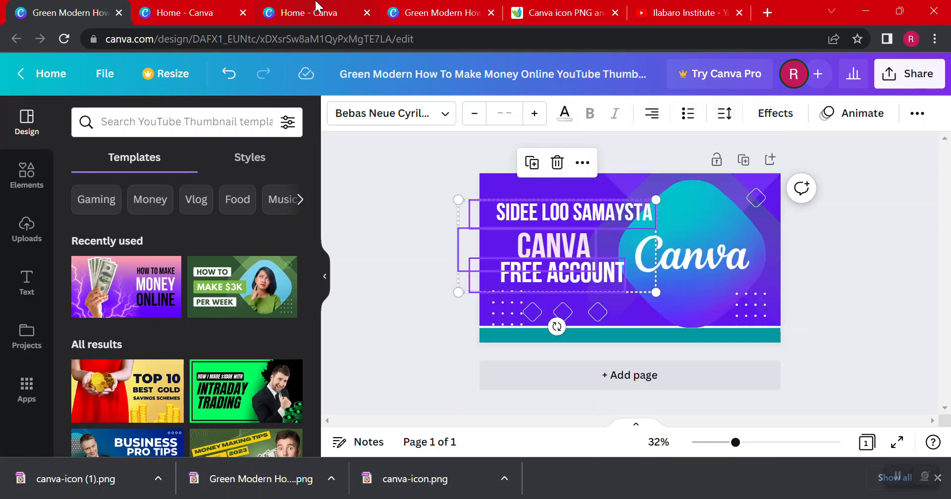
# Paste the three copied text lines into the new thumbnail and move them slightly down beside the Canva icon
pyautogui.click(435, 6)
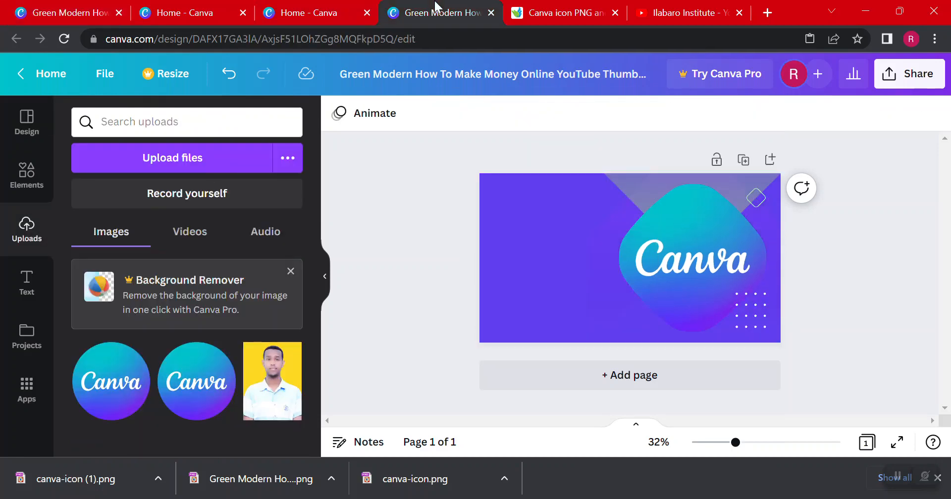
pyautogui.rightClick(512, 233)
pyautogui.click(572, 288)
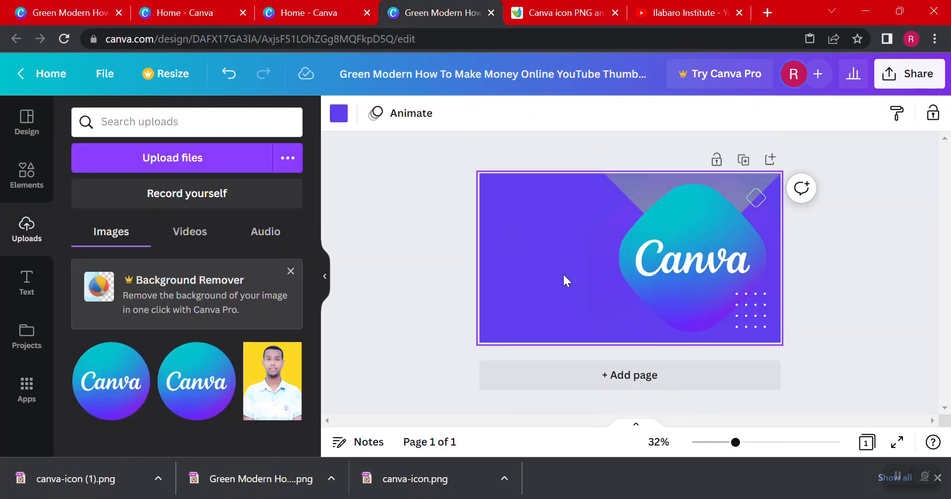
pyautogui.moveTo(560, 216); pyautogui.dragTo(559, 227)
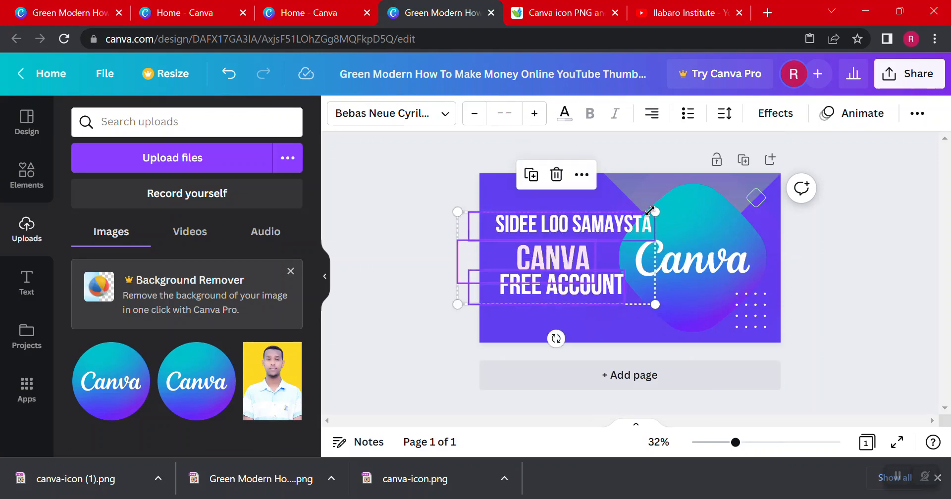
# Recolor the upper-right background shape, changing its two green colors to light purple and medium blue
pyautogui.click(733, 174)
pyautogui.click(343, 114)
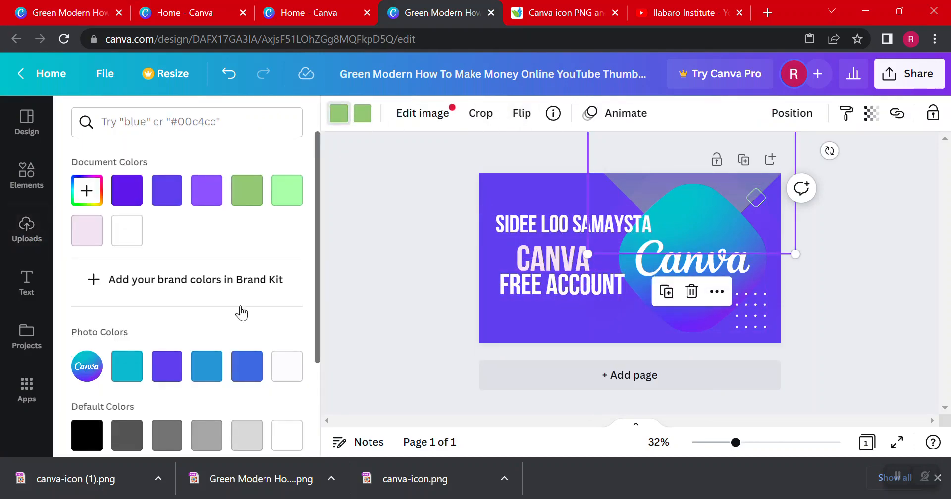
pyautogui.scroll(-3, 244, 366)
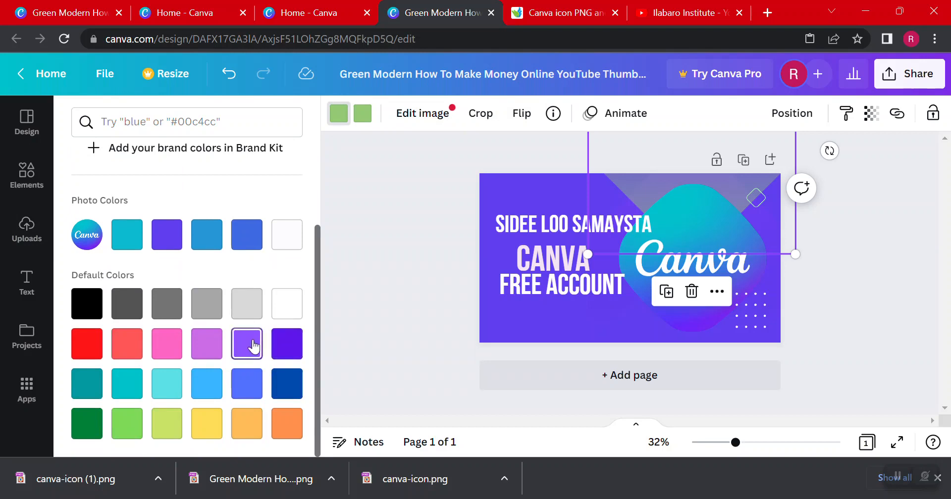
pyautogui.click(249, 346)
pyautogui.click(361, 119)
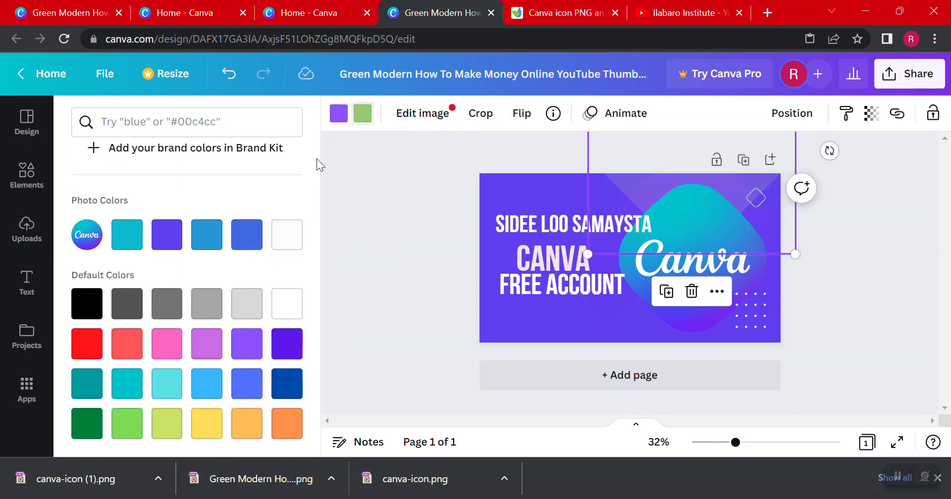
pyautogui.click(247, 384)
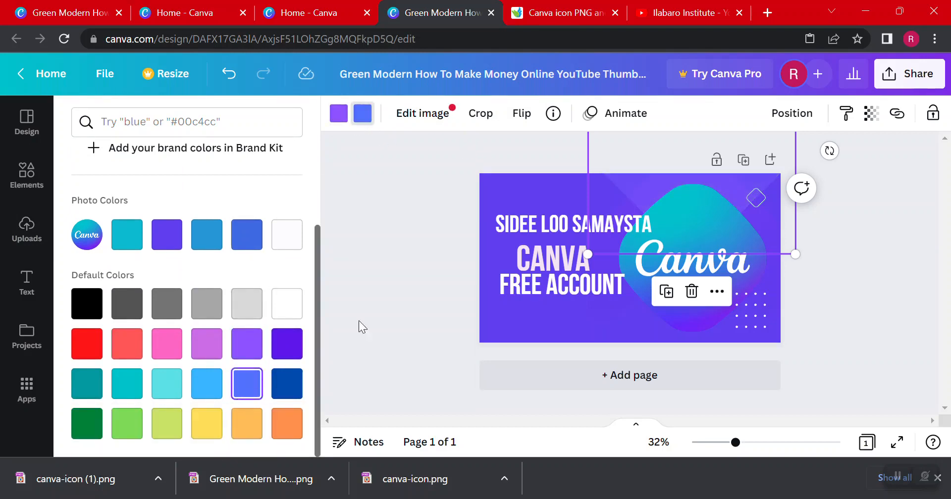
pyautogui.click(435, 207)
# Shift the Canva icon slightly toward the thumbnail's right edge
pyautogui.click(733, 201)
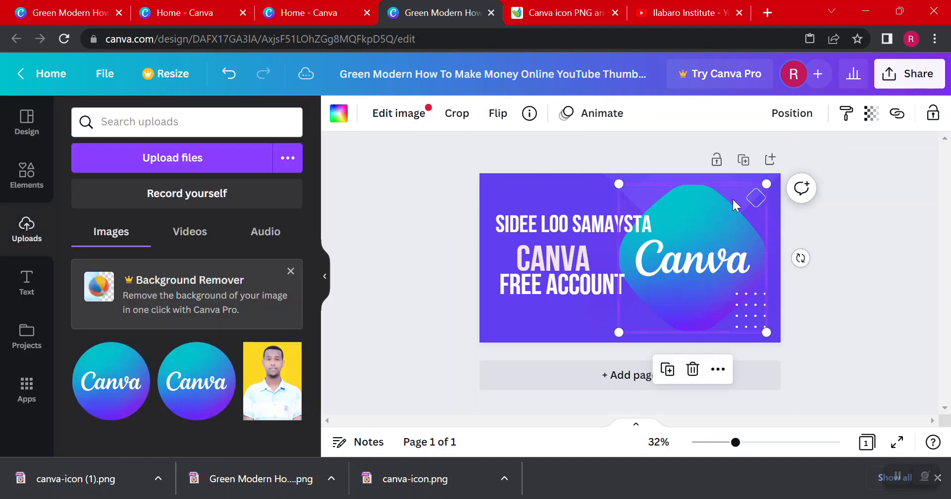
pyautogui.click(852, 234)
pyautogui.click(699, 212)
pyautogui.moveTo(696, 208); pyautogui.dragTo(699, 206)
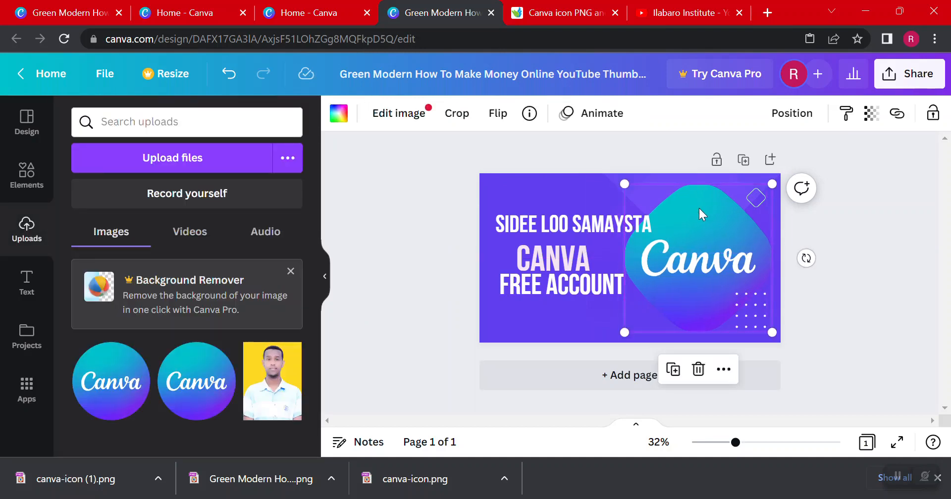
# Duplicate the outlined diamond from the thumbnail's upper-right corner and place three copies in a row below "FREE ACCOUNT"
pyautogui.click(752, 199)
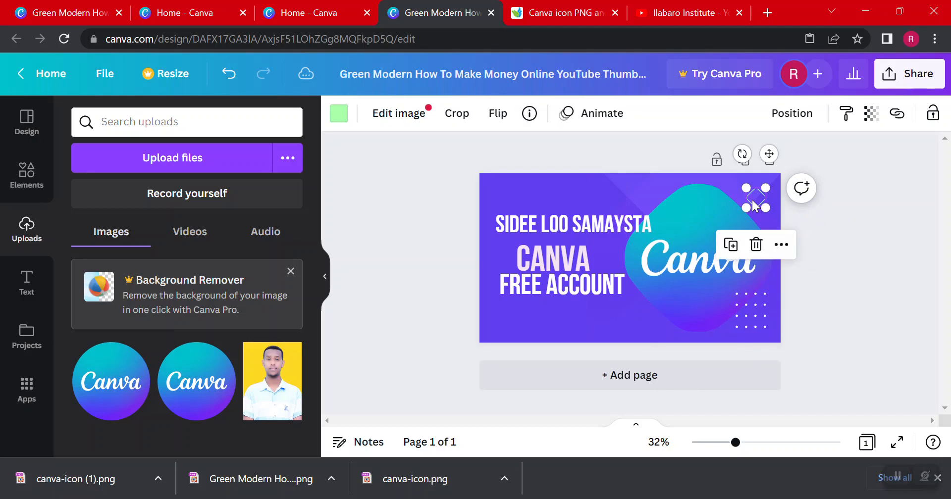
pyautogui.moveTo(752, 199); pyautogui.dragTo(547, 322)
# Nudge the "CANVA" and "SIDEE LOO SAMAYSTA" text lines up slightly on the thumbnail
pyautogui.click(572, 253)
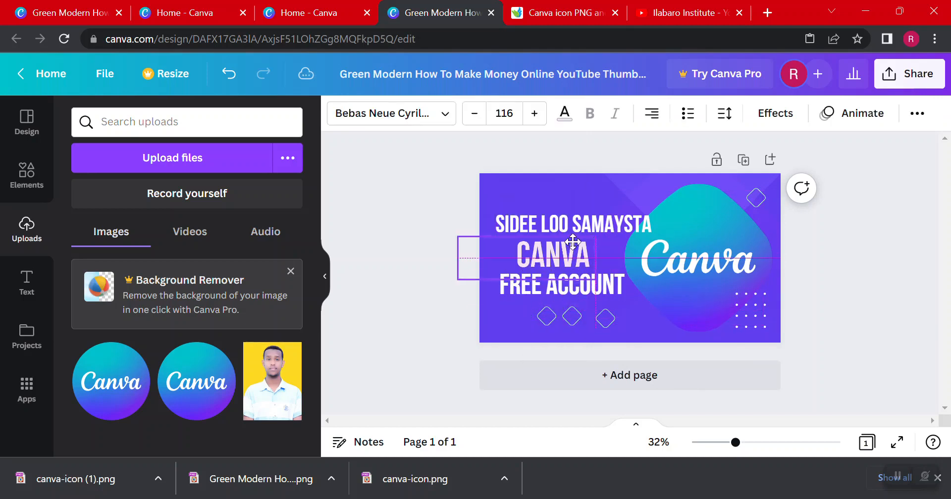
pyautogui.moveTo(570, 223); pyautogui.dragTo(570, 210)
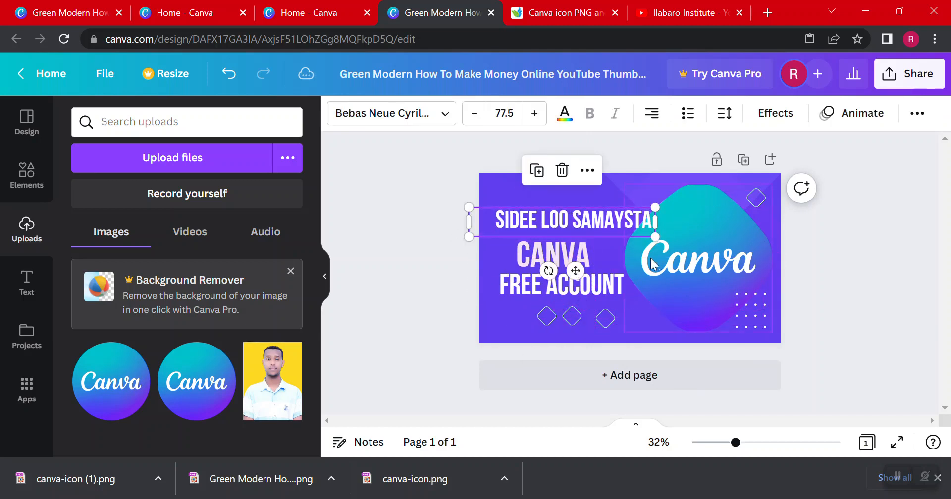
pyautogui.click(764, 309)
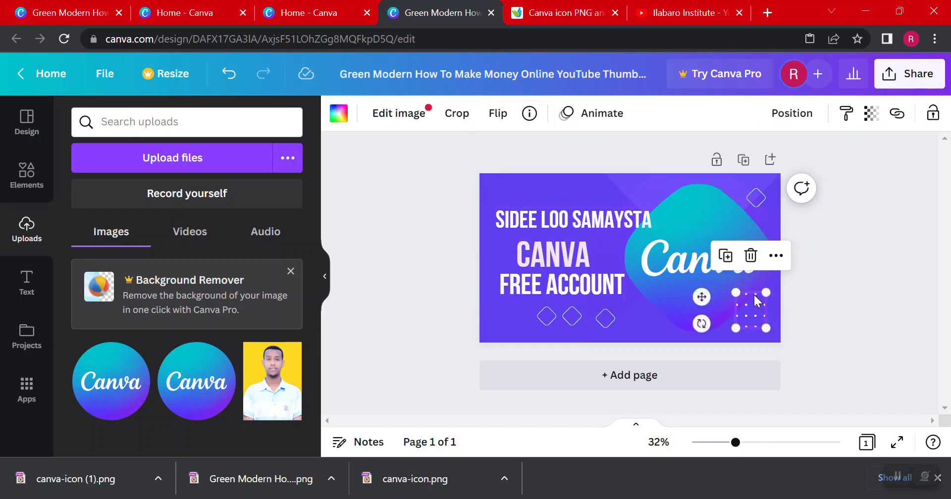
# Replace the two leftmost diamonds below the text with more widely spaced copies of the remaining diamond
pyautogui.click(575, 323)
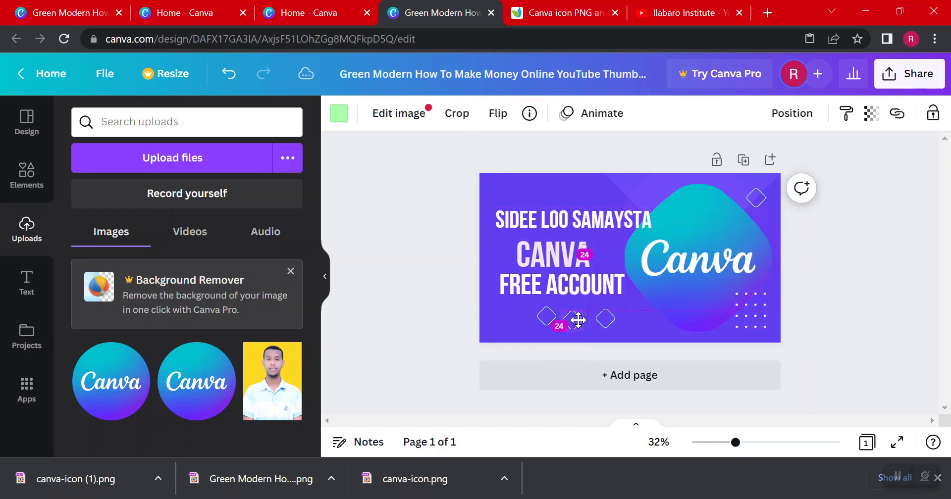
pyautogui.press('Delete')
pyautogui.click(545, 317)
pyautogui.press('Delete')
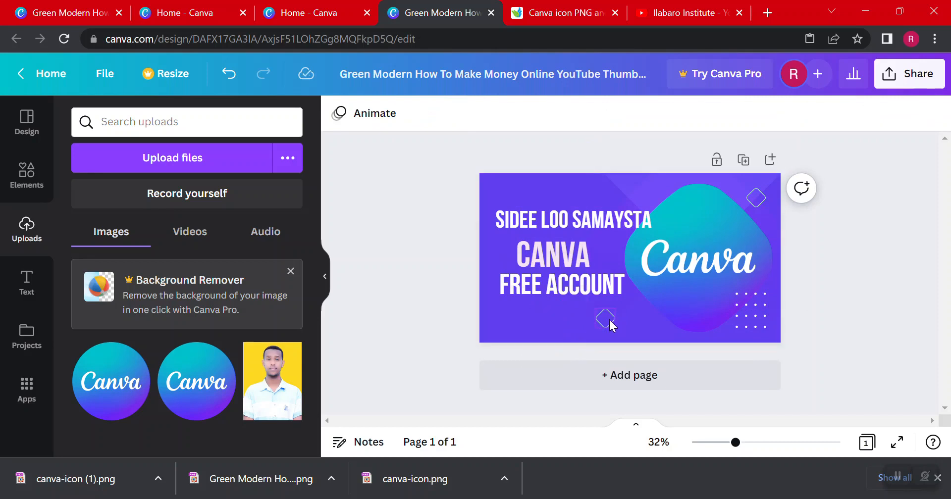
pyautogui.click(607, 321)
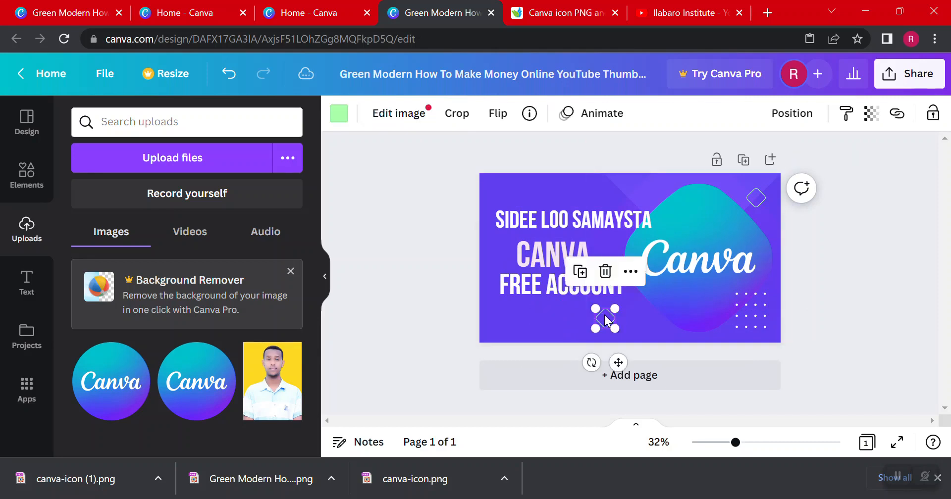
pyautogui.moveTo(607, 321); pyautogui.dragTo(526, 321)
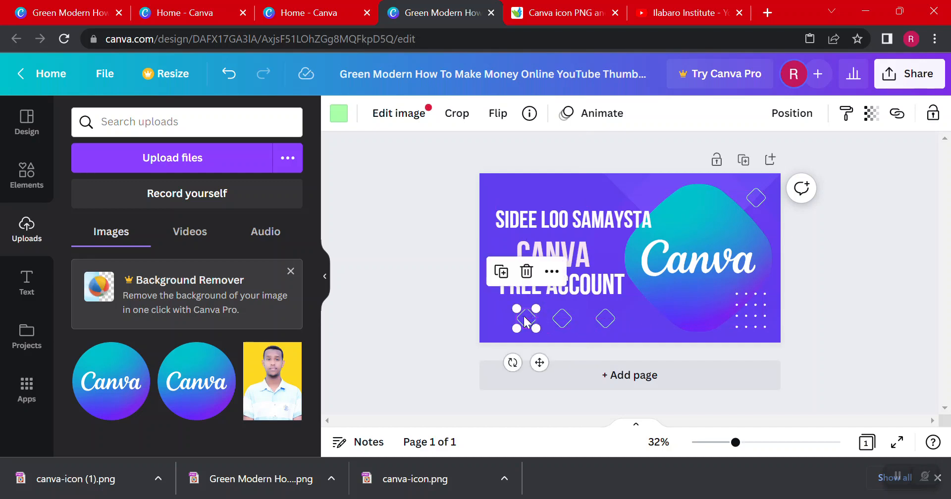
# Duplicate the white dot grid and place the copy in the thumbnail's lower-left corner
pyautogui.click(751, 321)
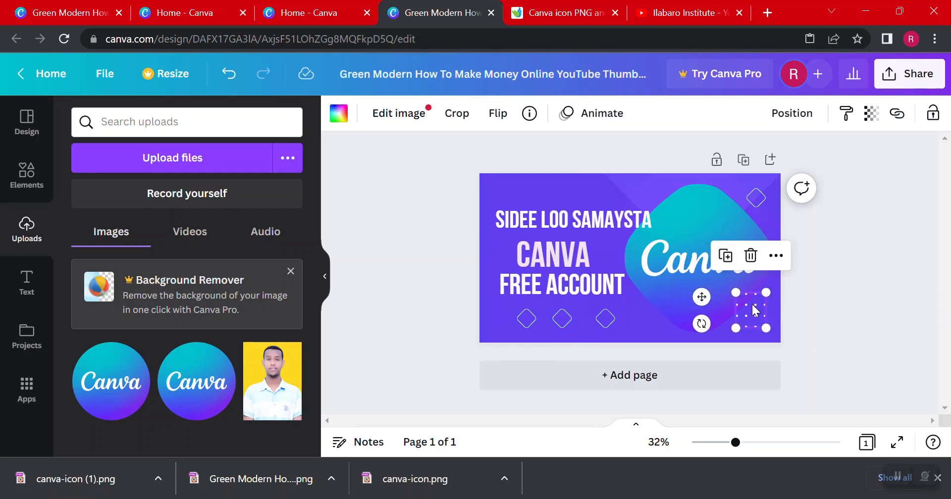
pyautogui.moveTo(753, 310); pyautogui.dragTo(510, 309)
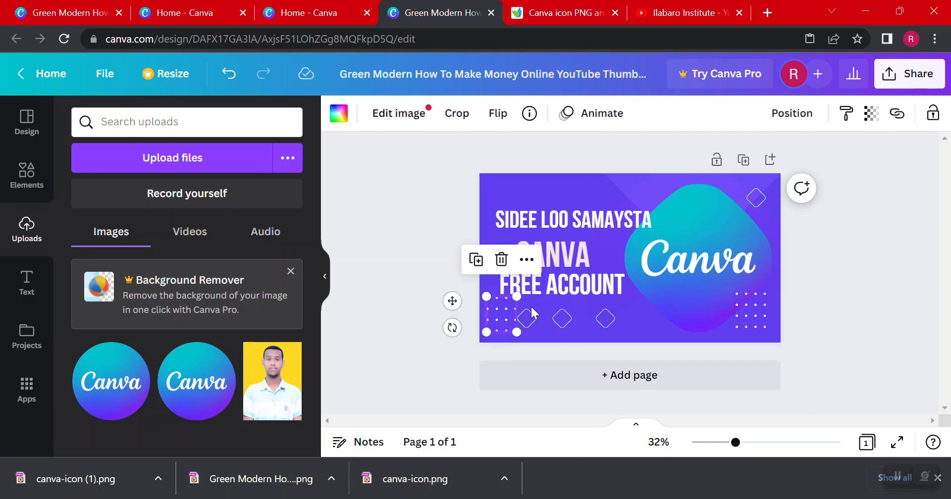
pyautogui.click(874, 222)
# Raise the three outlined diamonds below "FREE ACCOUNT" slightly and level them in one row, using the finished reference thumbnail as a guide
pyautogui.click(104, 7)
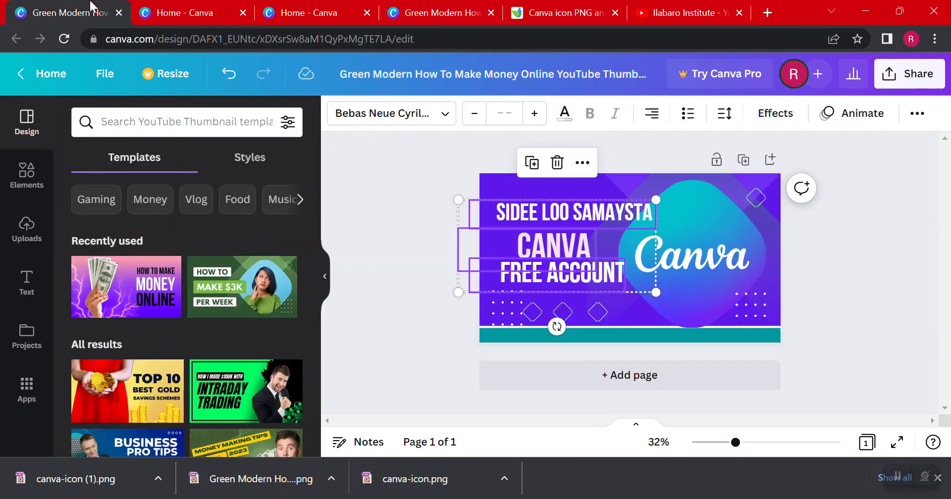
pyautogui.click(828, 268)
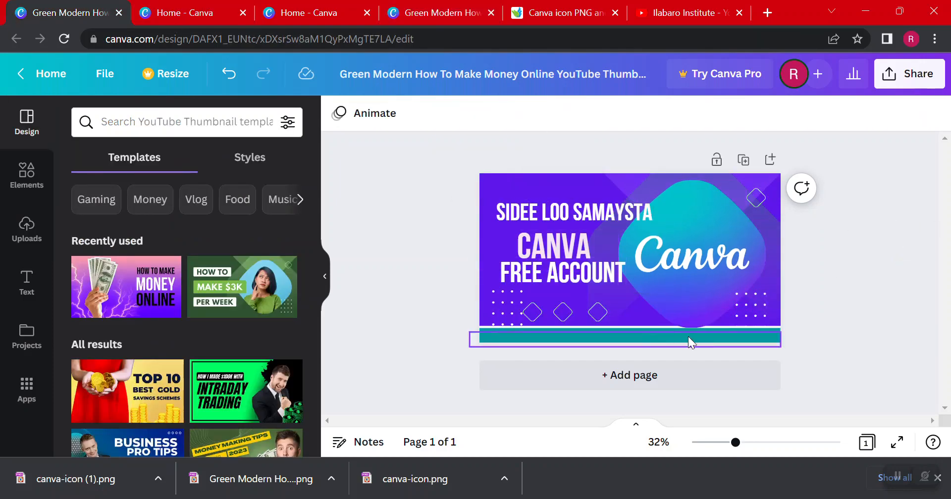
pyautogui.click(476, 5)
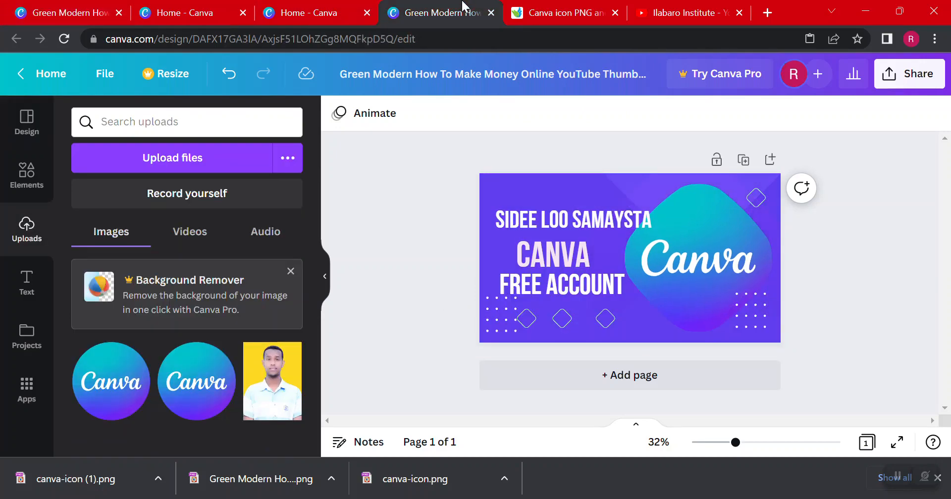
pyautogui.click(568, 316)
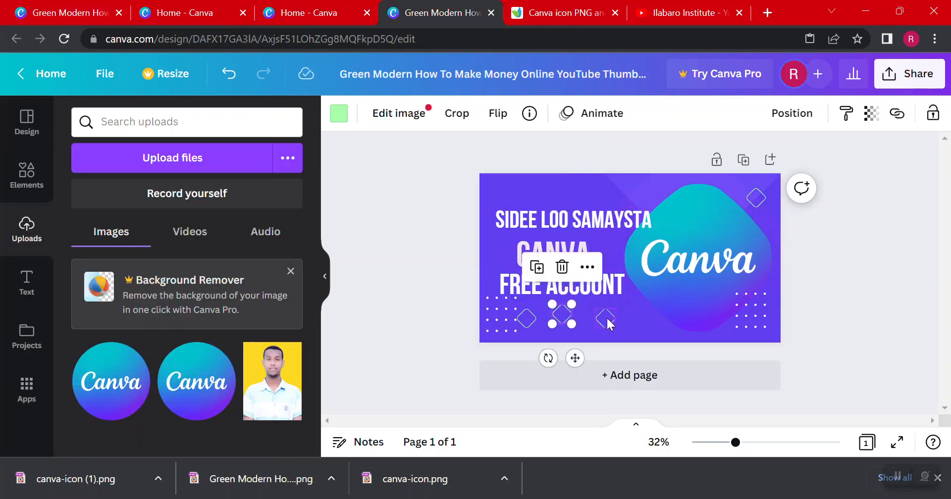
pyautogui.moveTo(607, 322); pyautogui.dragTo(606, 313)
pyautogui.click(527, 317)
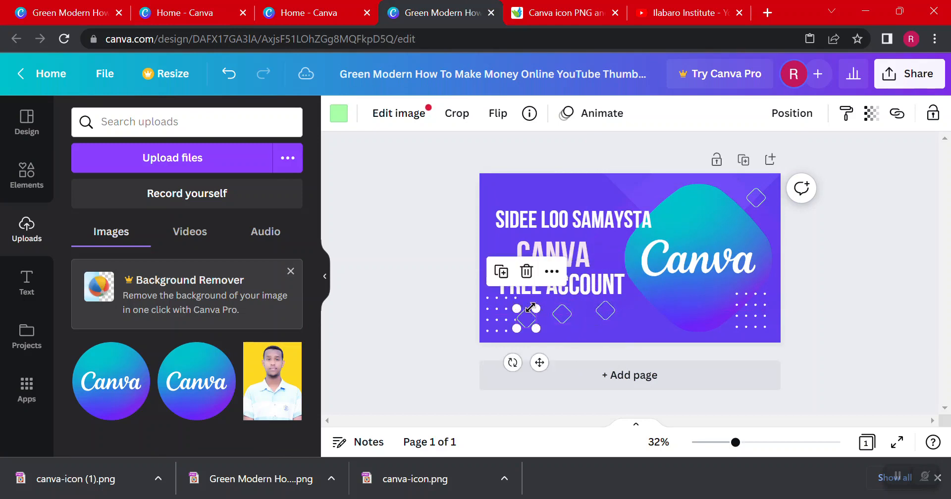
pyautogui.moveTo(530, 314); pyautogui.dragTo(567, 304)
pyautogui.click(569, 315)
# Shift the three text lines together slightly up and left, and raise the dot grid in the thumbnail's lower-left corner a little
pyautogui.click(565, 288)
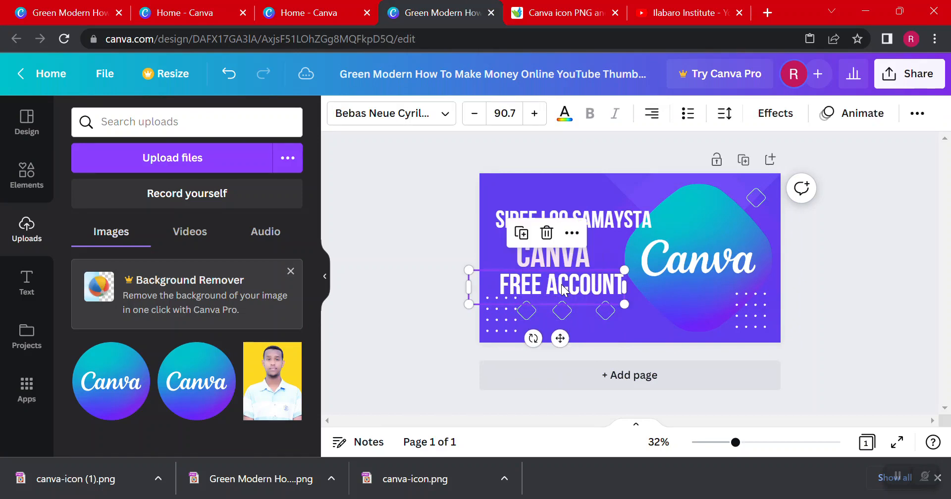
pyautogui.keyDown('shift'); pyautogui.click(563, 261); pyautogui.keyUp('shift')
pyautogui.keyDown('shift'); pyautogui.click(565, 218); pyautogui.keyUp('shift')
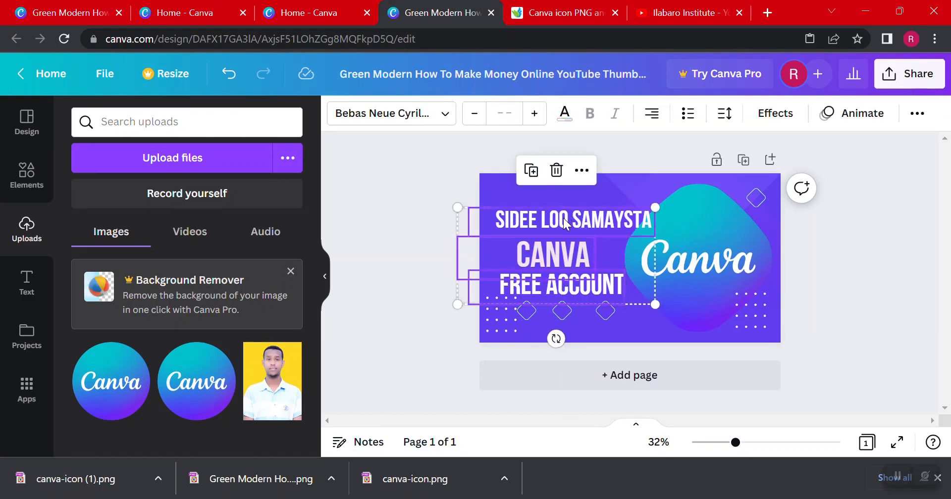
pyautogui.moveTo(567, 220); pyautogui.dragTo(563, 209)
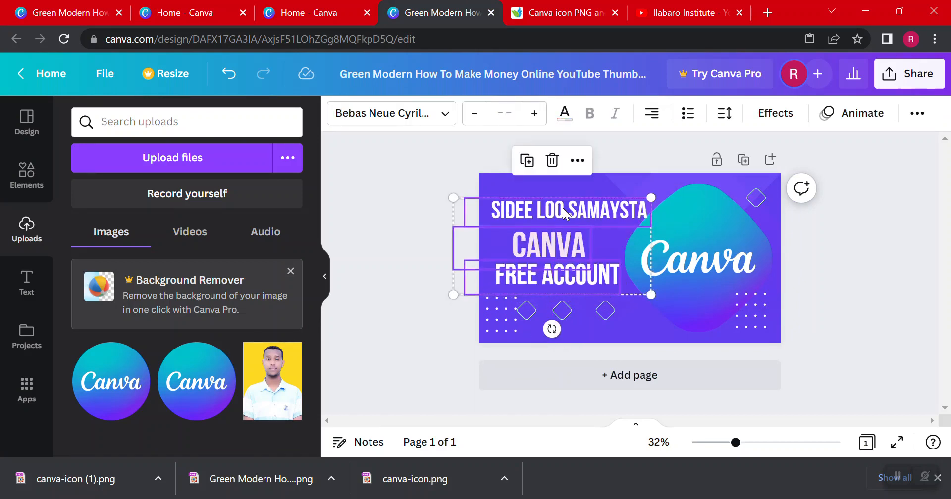
pyautogui.click(383, 243)
pyautogui.moveTo(502, 320); pyautogui.dragTo(501, 313)
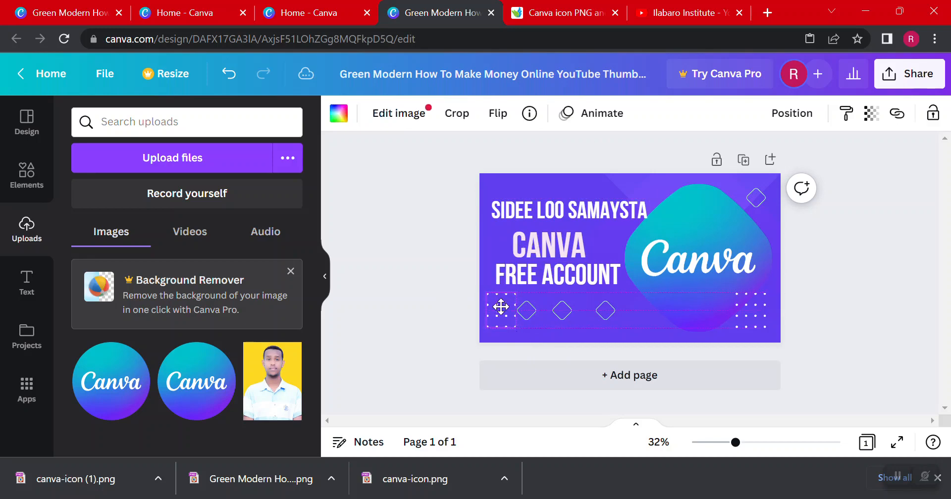
pyautogui.click(412, 257)
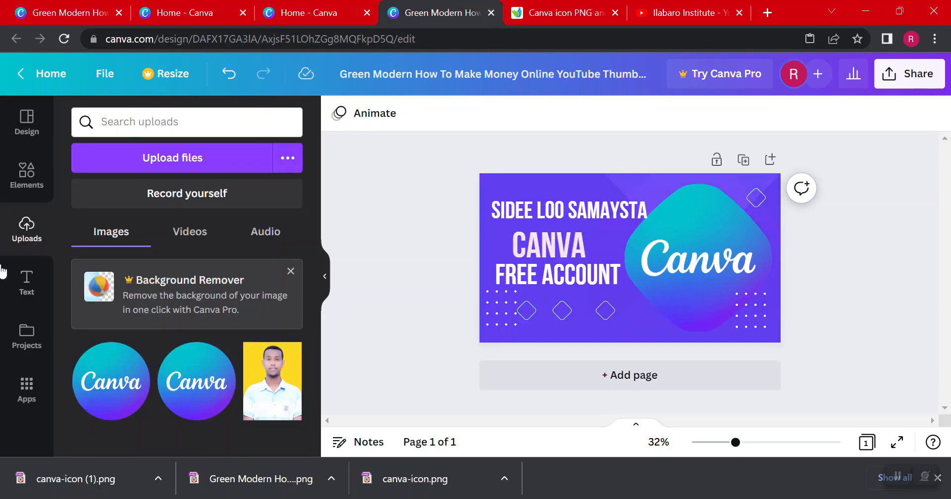
# Add a square shape and stretch it into a thin full-width strip along the thumbnail's bottom edge
pyautogui.click(29, 186)
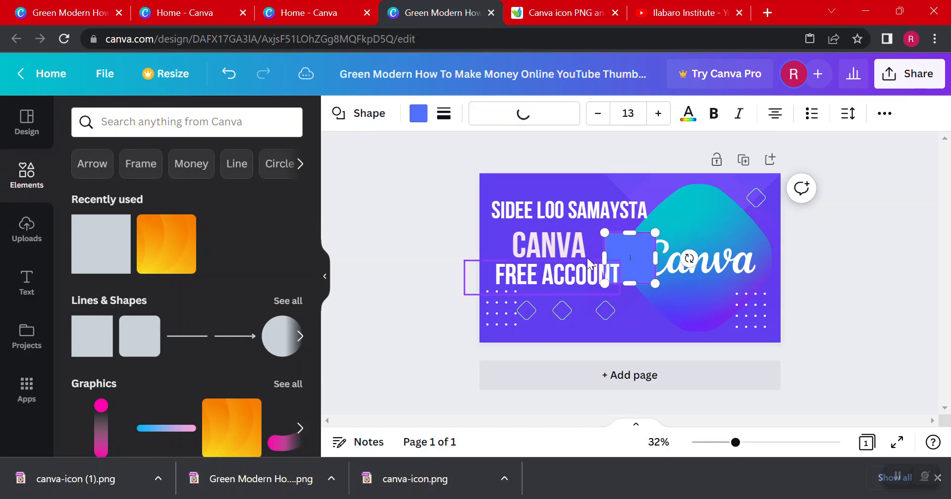
pyautogui.moveTo(635, 239); pyautogui.dragTo(779, 336)
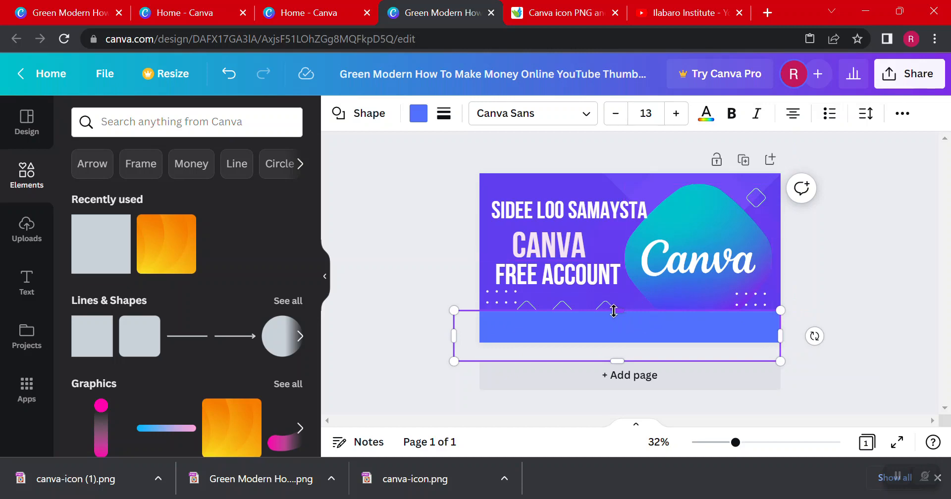
pyautogui.moveTo(613, 311); pyautogui.dragTo(616, 333)
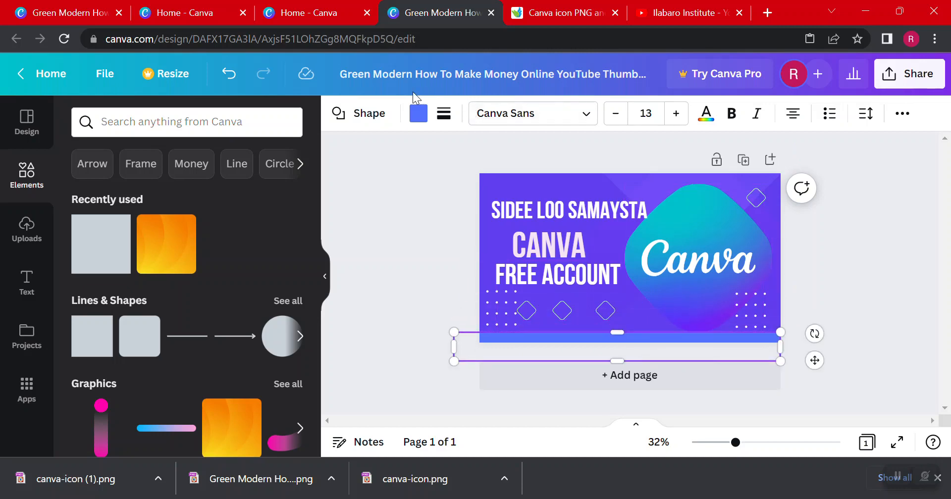
# Color the bottom strip with the cyan photo color taken from the Canva logo
pyautogui.click(419, 113)
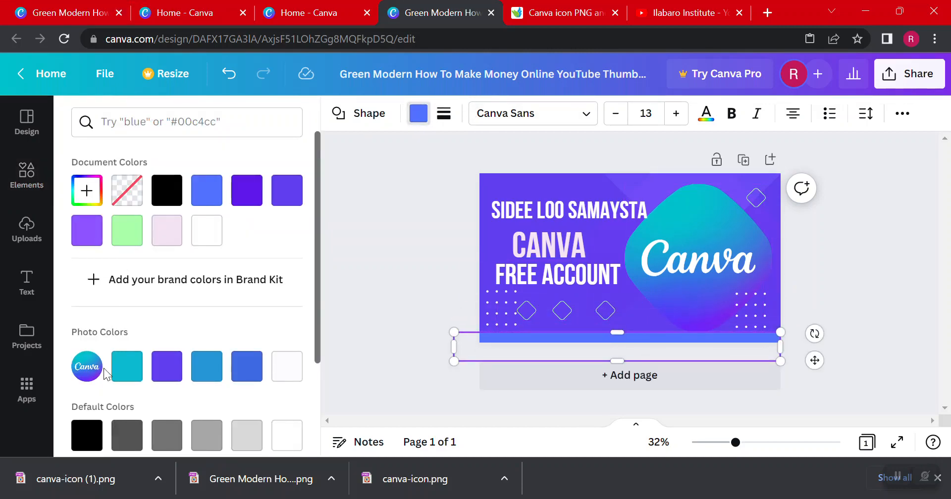
pyautogui.scroll(-2, 141, 337)
pyautogui.click(127, 293)
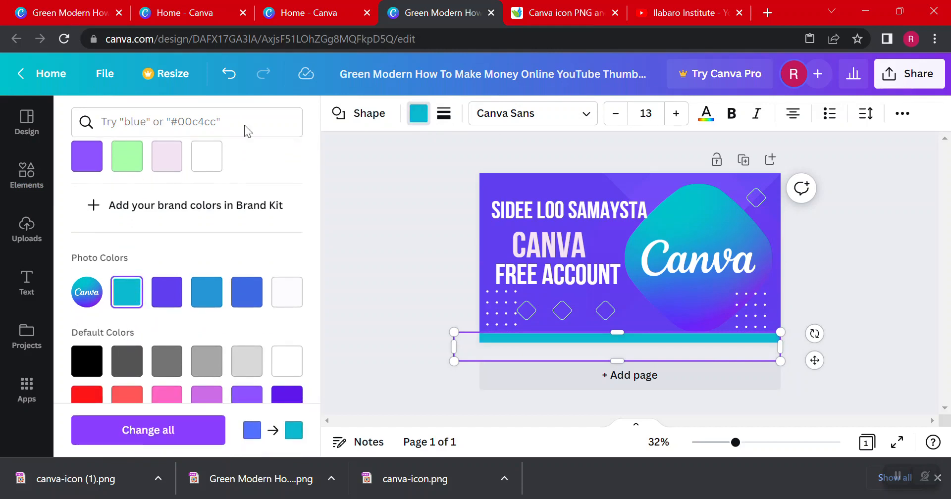
pyautogui.click(616, 332)
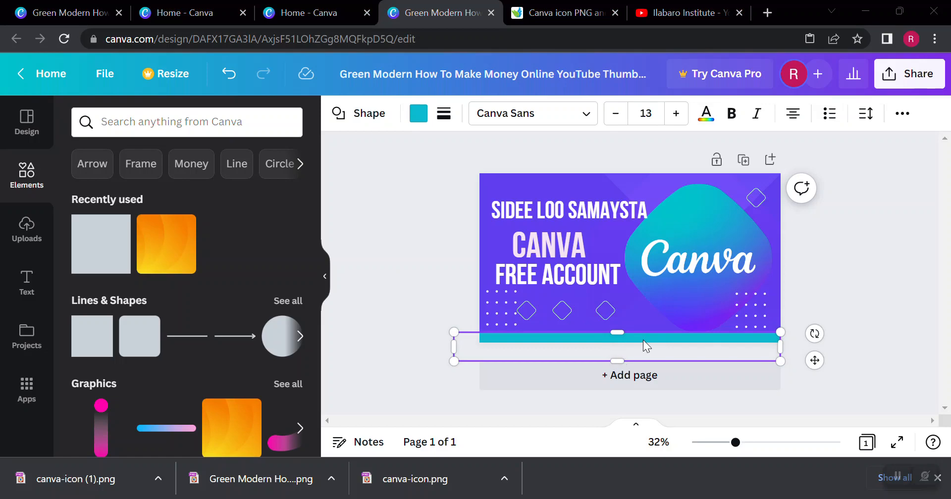
pyautogui.press('super')
pyautogui.click(848, 293)
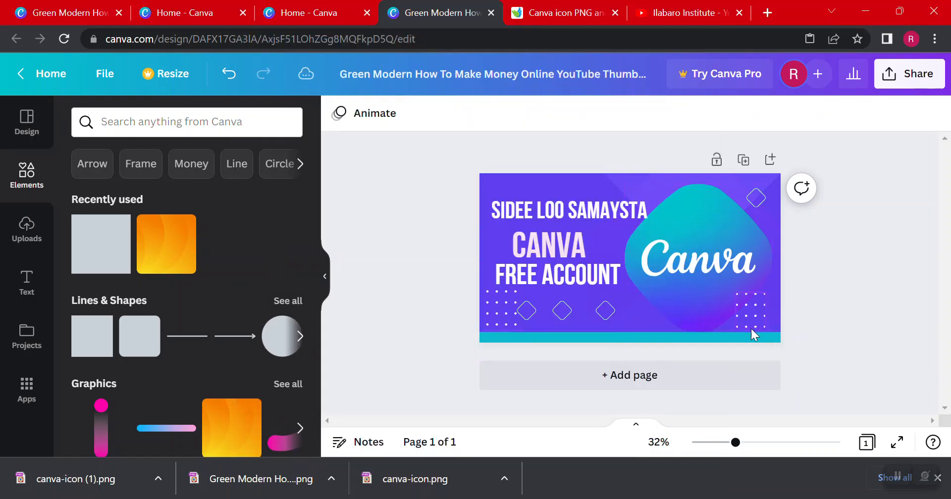
pyautogui.click(727, 337)
pyautogui.moveTo(727, 337)
pyautogui.mouseDown()
pyautogui.moveTo(728, 321)
pyautogui.moveTo(728, 332)
pyautogui.mouseUp()
pyautogui.click(820, 275)
# Copy and paste the cyan bottom strip, and raise one strip slightly above the other
pyautogui.click(636, 334)
pyautogui.rightClick(636, 334)
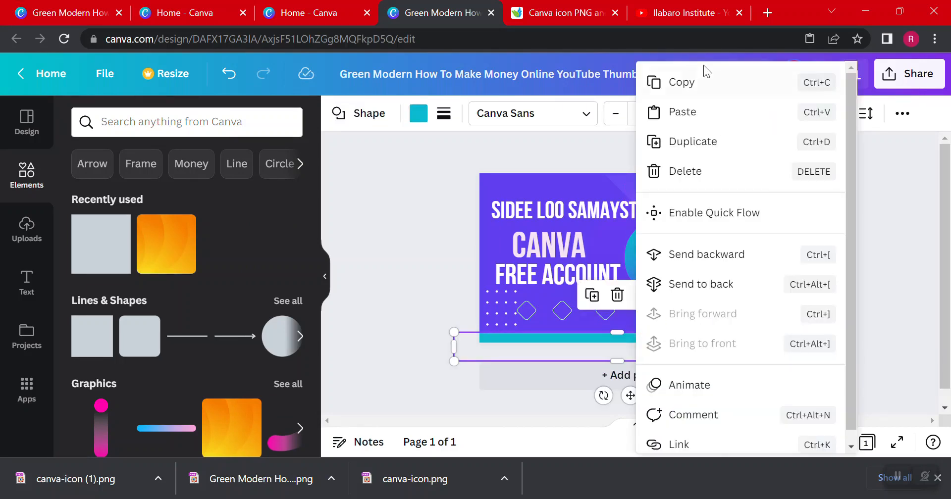
pyautogui.click(685, 80)
pyautogui.hotkey('ctrl', 'v')
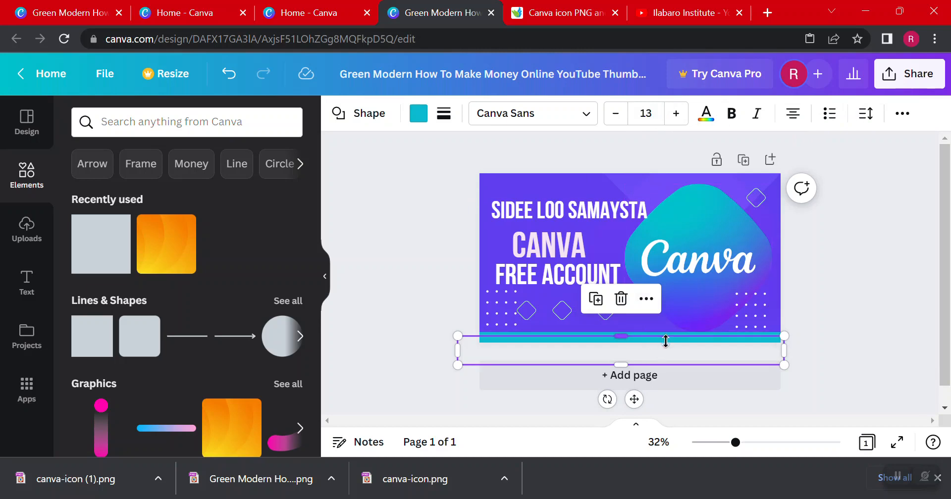
pyautogui.moveTo(666, 341)
pyautogui.mouseDown()
pyautogui.moveTo(671, 325)
pyautogui.moveTo(669, 338)
pyautogui.mouseUp()
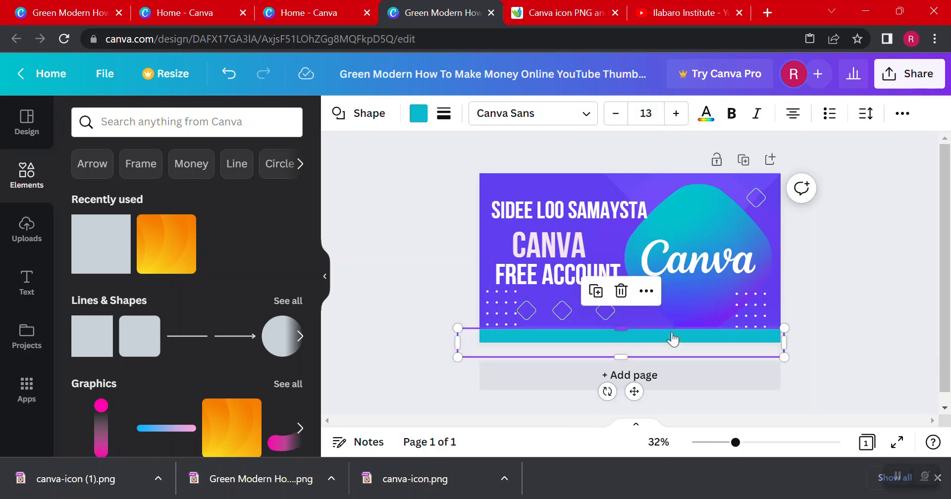
# Send the raised strip to the back and color it white
pyautogui.rightClick(673, 339)
pyautogui.click(732, 286)
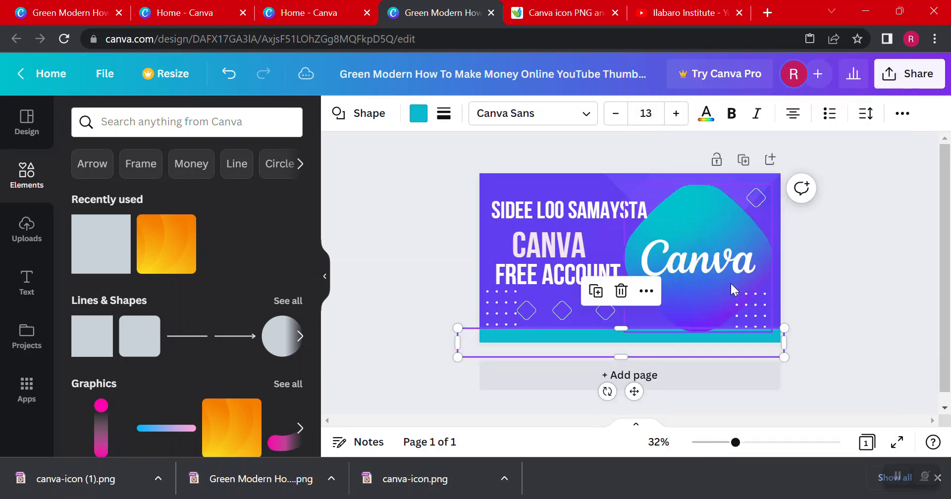
pyautogui.click(419, 114)
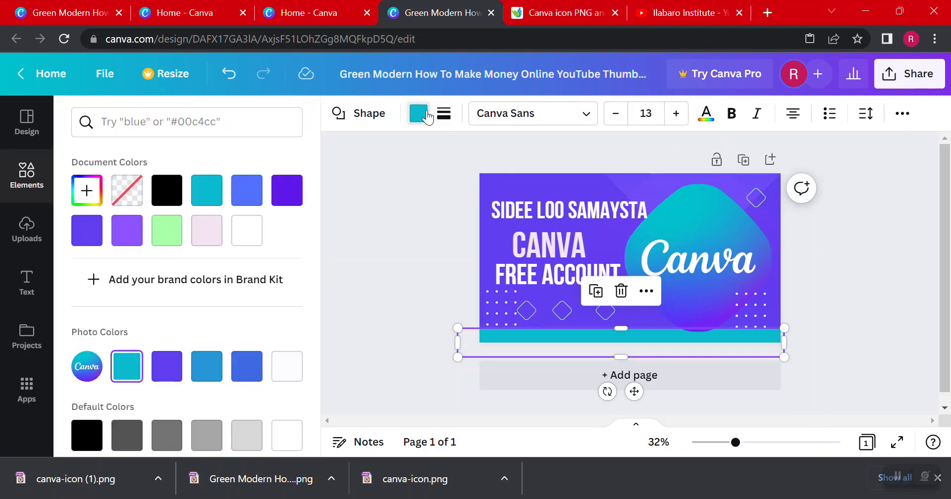
pyautogui.click(247, 230)
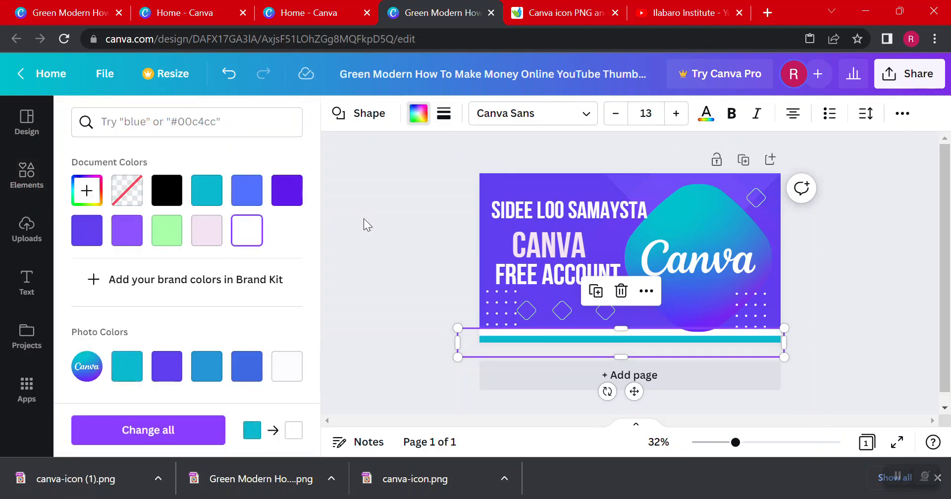
pyautogui.click(769, 331)
# Extend the cyan strip's upper edge slightly upward so that only a thin white line shows above it
pyautogui.click(748, 340)
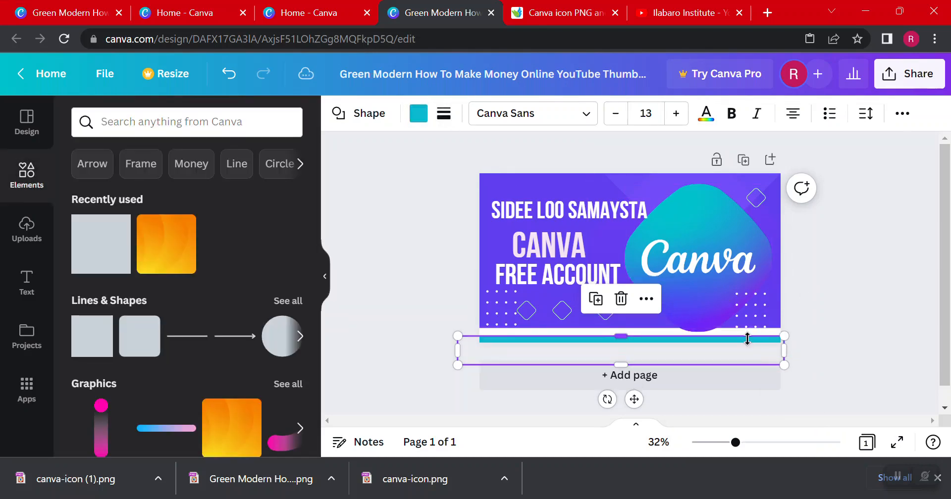
pyautogui.moveTo(751, 336); pyautogui.dragTo(748, 333)
pyautogui.click(842, 269)
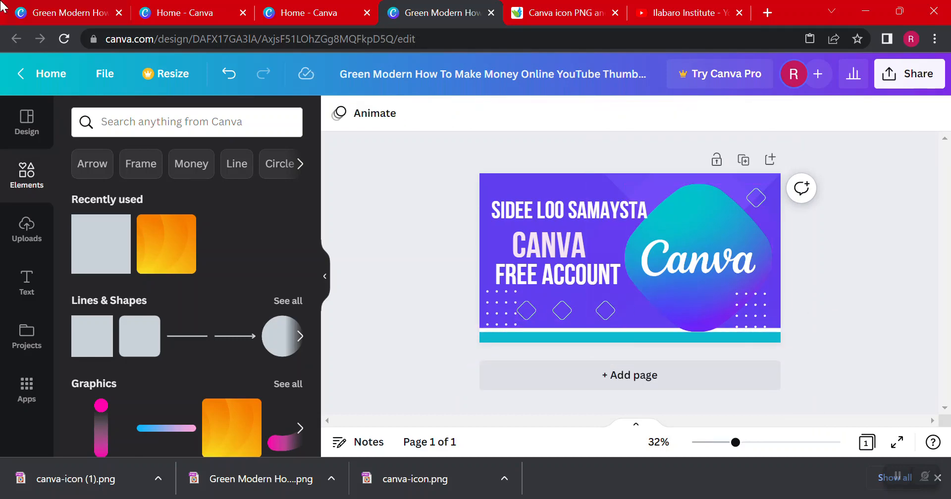
# Compare the thumbnail with the finished reference design and recolor the cyan bottom strip to the dark teal default color
pyautogui.click(34, 6)
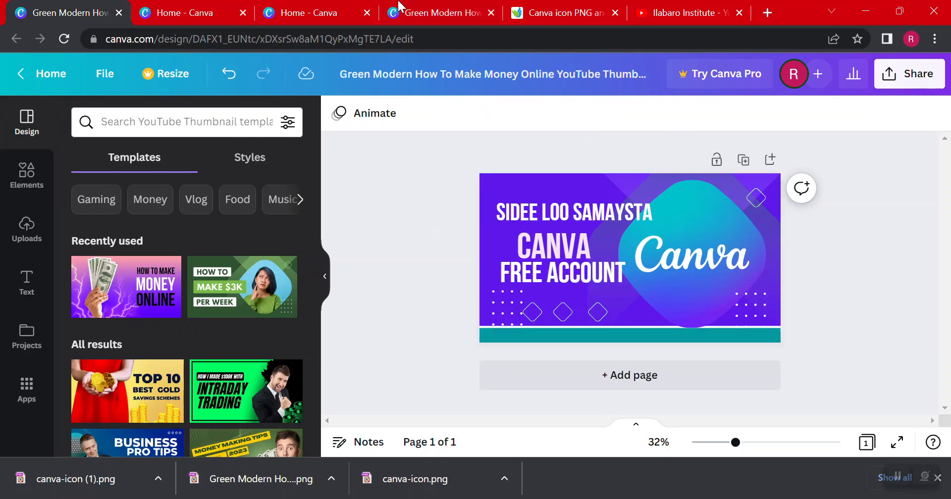
pyautogui.click(456, 7)
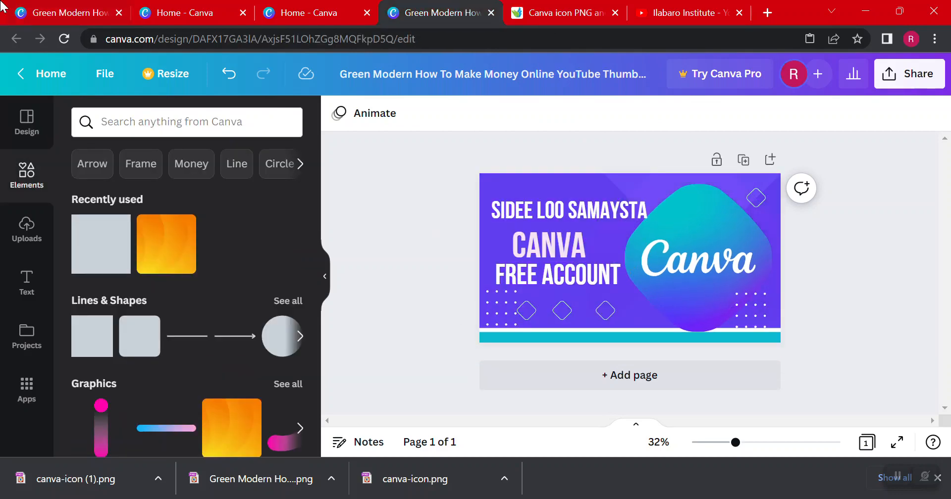
pyautogui.click(31, 7)
pyautogui.click(430, 9)
pyautogui.click(38, 2)
pyautogui.click(466, 3)
pyautogui.click(634, 338)
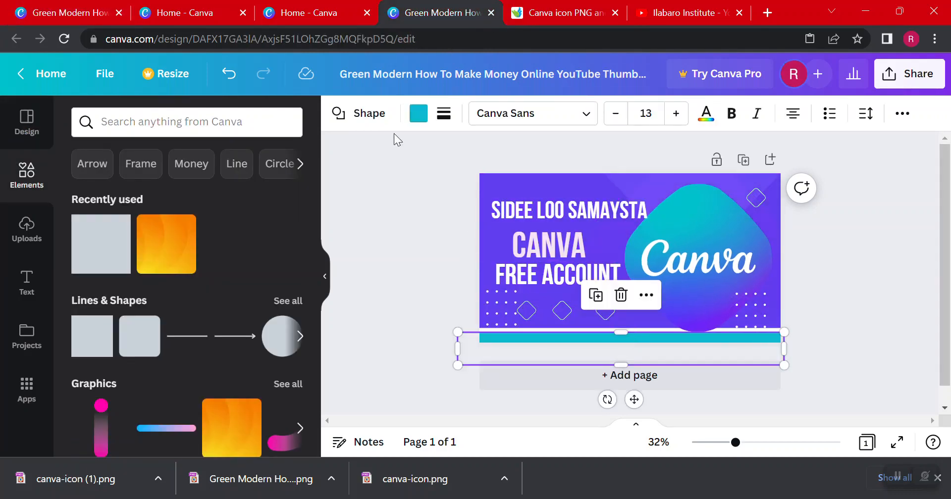
pyautogui.click(419, 113)
pyautogui.scroll(-3, 105, 367)
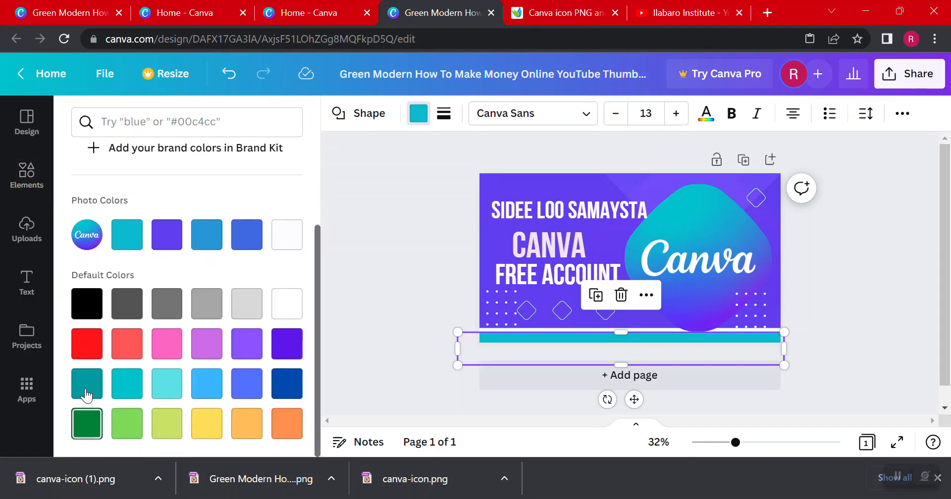
pyautogui.click(87, 384)
pyautogui.press('Escape')
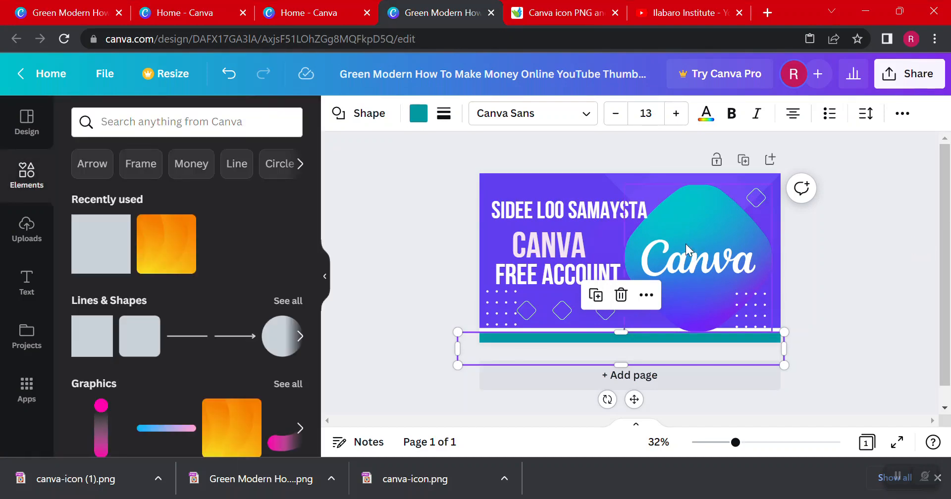
# Shrink the Canva logo slightly and move it a little to the right, clear of the text
pyautogui.click(682, 209)
pyautogui.moveTo(769, 183); pyautogui.dragTo(762, 188)
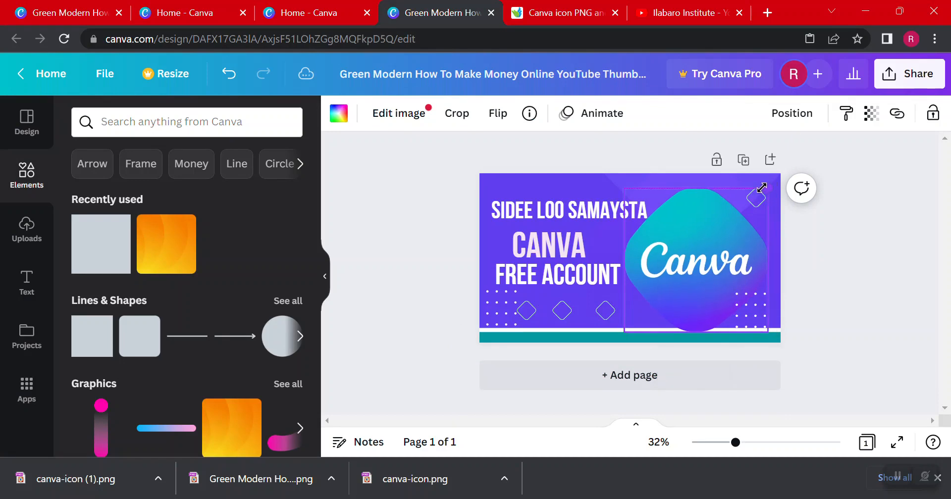
pyautogui.moveTo(702, 221); pyautogui.dragTo(713, 216)
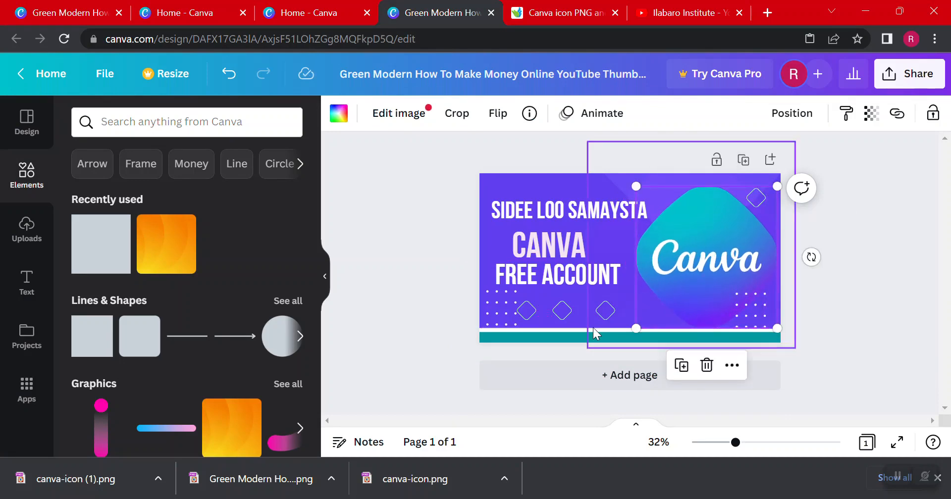
# Extend the white strip's upper edge slightly upward to thicken the white line above the teal strip
pyautogui.click(593, 328)
pyautogui.click(544, 327)
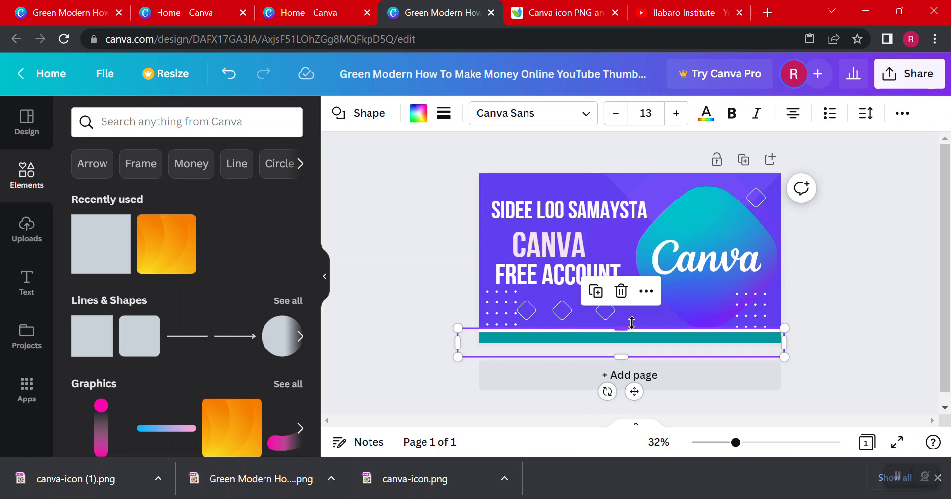
pyautogui.moveTo(631, 322); pyautogui.dragTo(632, 325)
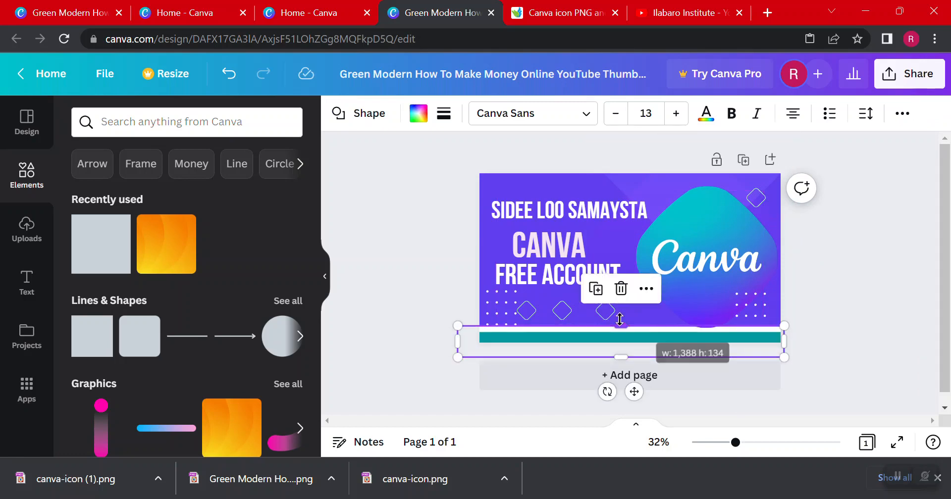
# Compare the recreated purple thumbnail with the reference design and view the thumbnails on the Ilabaro Institute YouTube channel
pyautogui.click(408, 221)
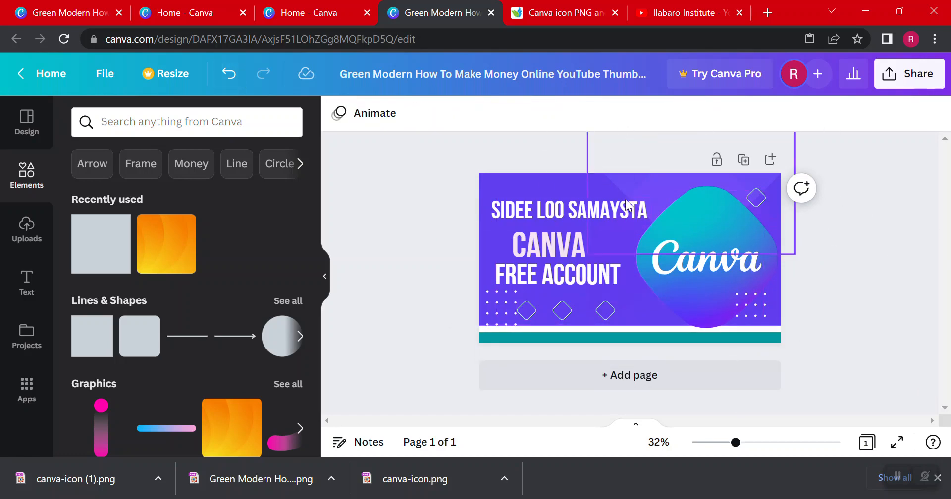
pyautogui.click(64, 13)
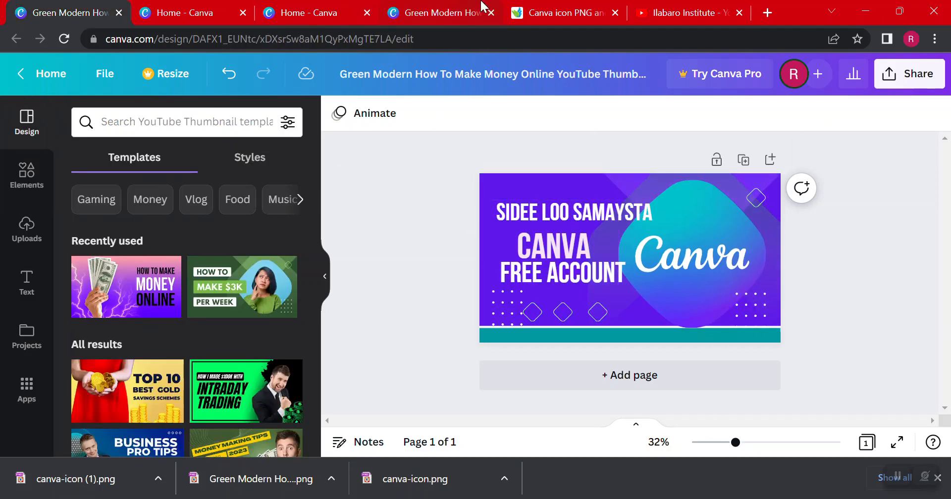
pyautogui.click(441, 7)
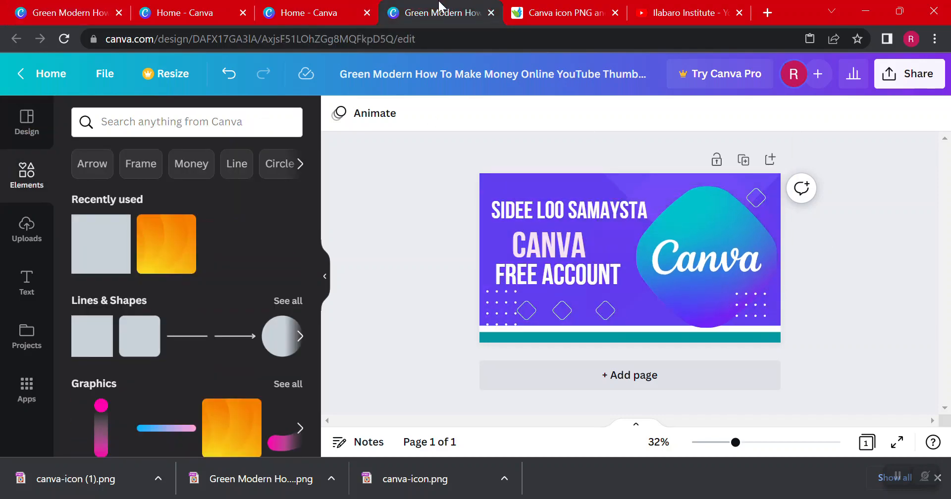
pyautogui.click(79, 7)
pyautogui.click(460, 7)
pyautogui.click(677, 7)
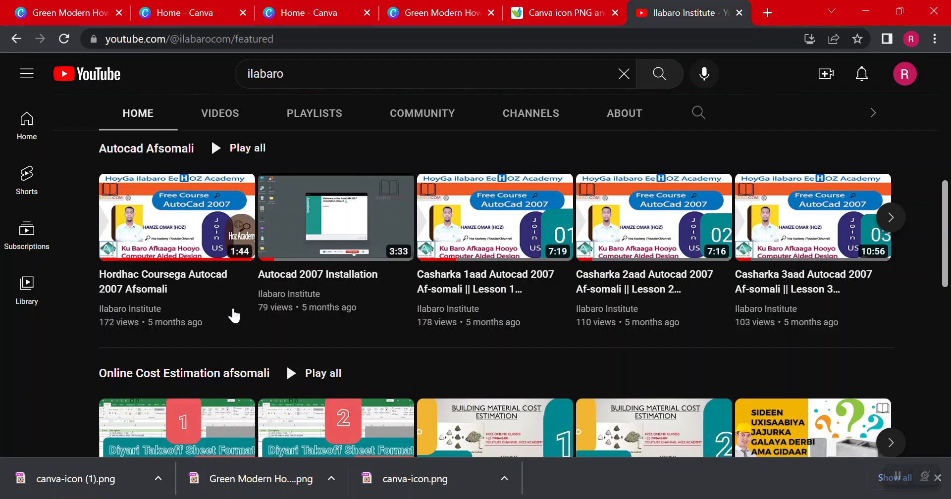
pyautogui.click(52, 20)
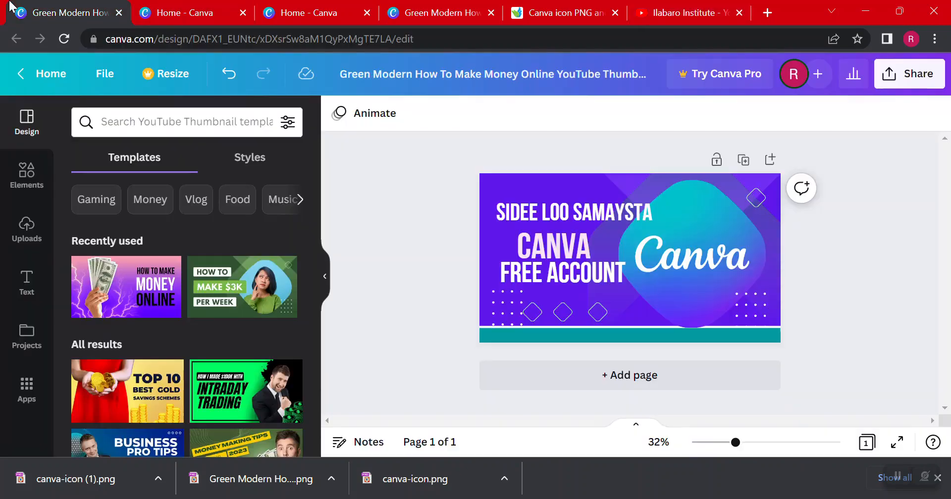
# Search the templates from the Canva home page for "youtube thumbnail"
pyautogui.click(169, 7)
pyautogui.scroll(7, 322, 149)
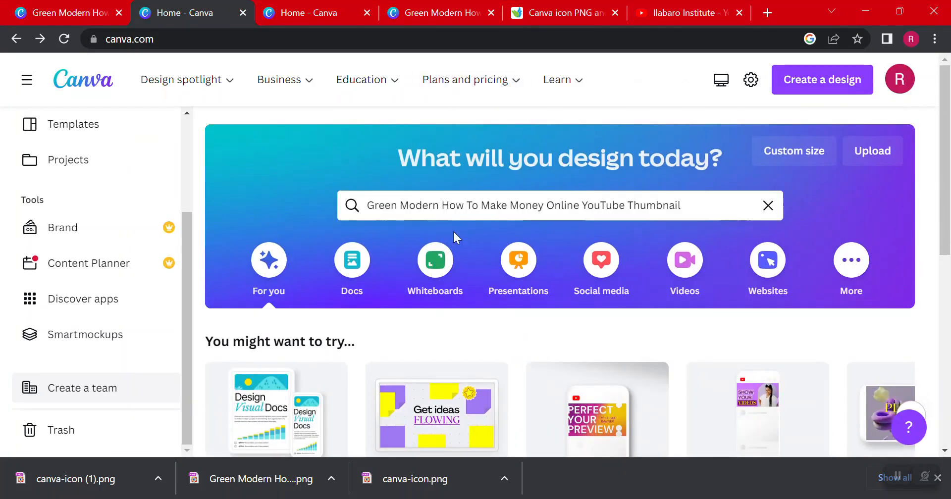
pyautogui.click(460, 203)
pyautogui.write('y')
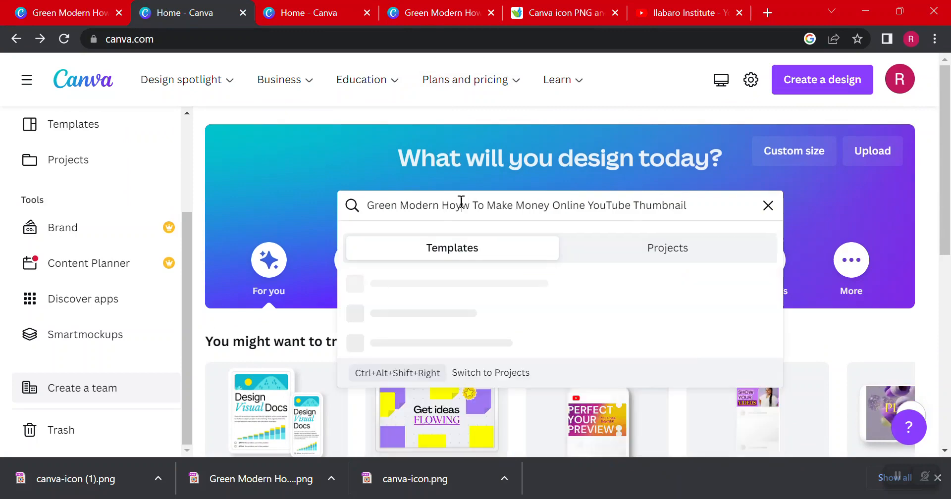
pyautogui.hotkey('ctrl', 'a')
pyautogui.write('you')
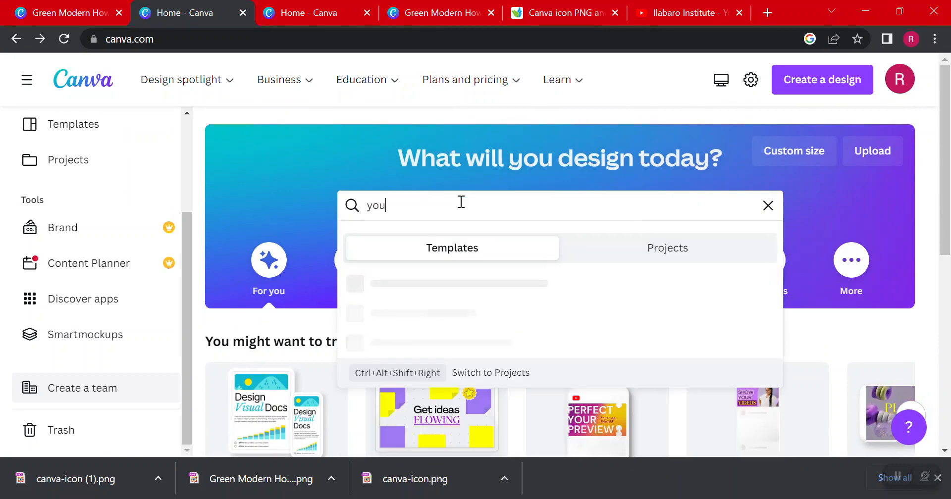
pyautogui.write('tube thumbnai')
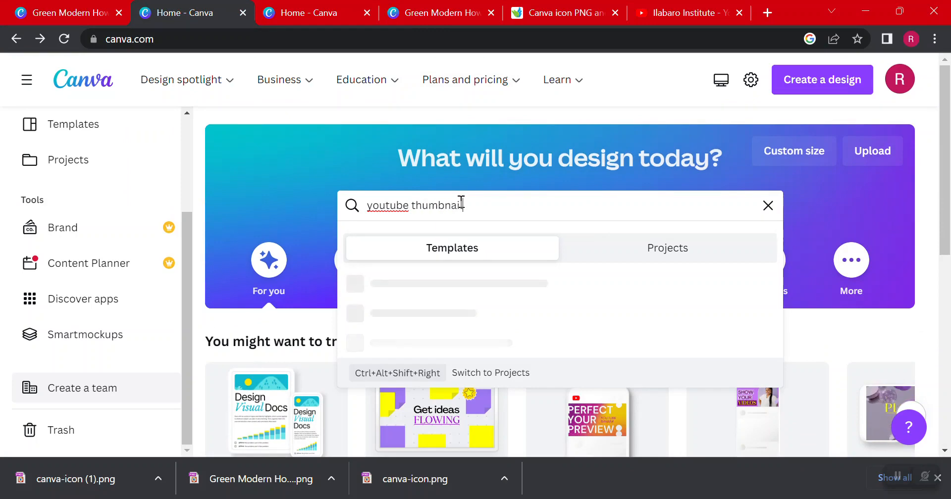
pyautogui.press('Return')
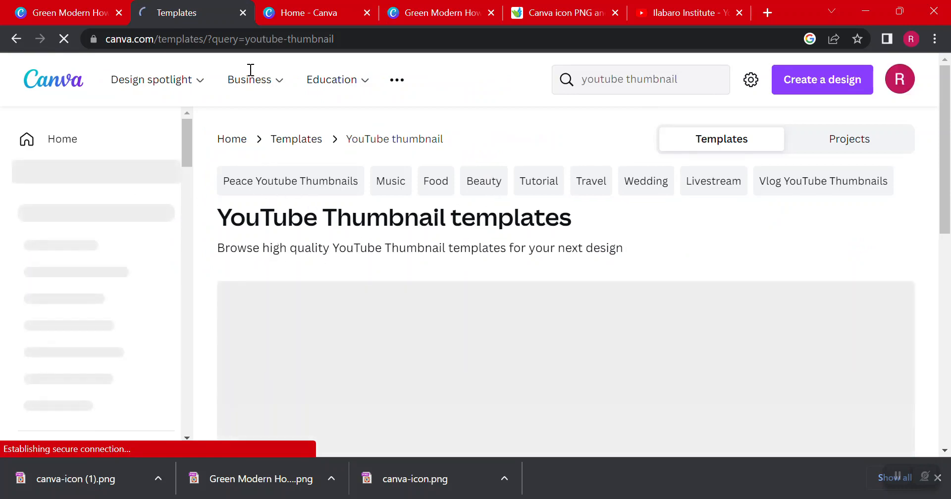
pyautogui.click(676, 13)
pyautogui.scroll(10, 480, 160)
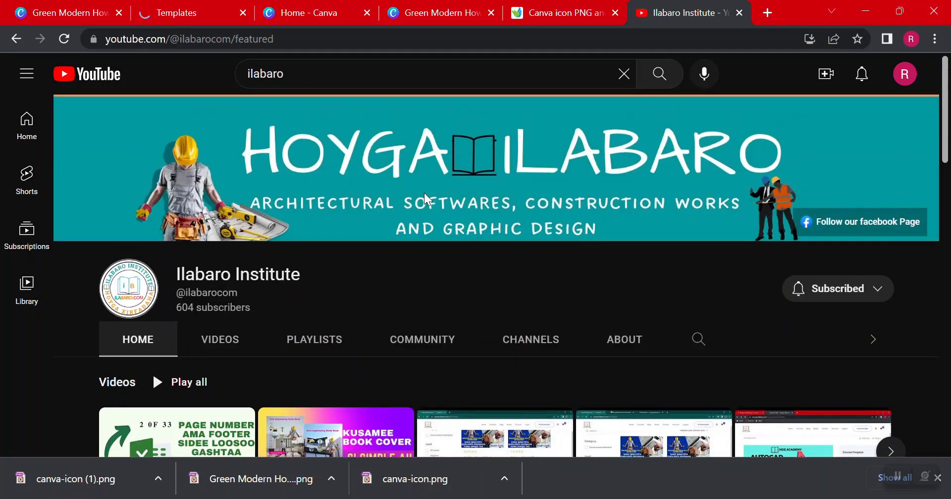
pyautogui.click(181, 10)
# Pick the "Yellow & Black Earn Money YouTube Thumbnail" template from the results and open it for customizing
pyautogui.scroll(-1, 476, 320)
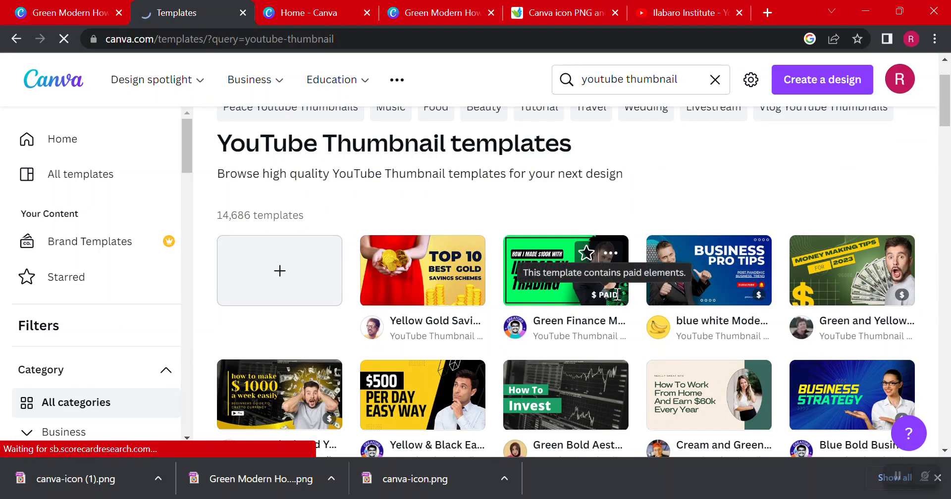
pyautogui.scroll(-1, 448, 272)
pyautogui.scroll(-1, 447, 272)
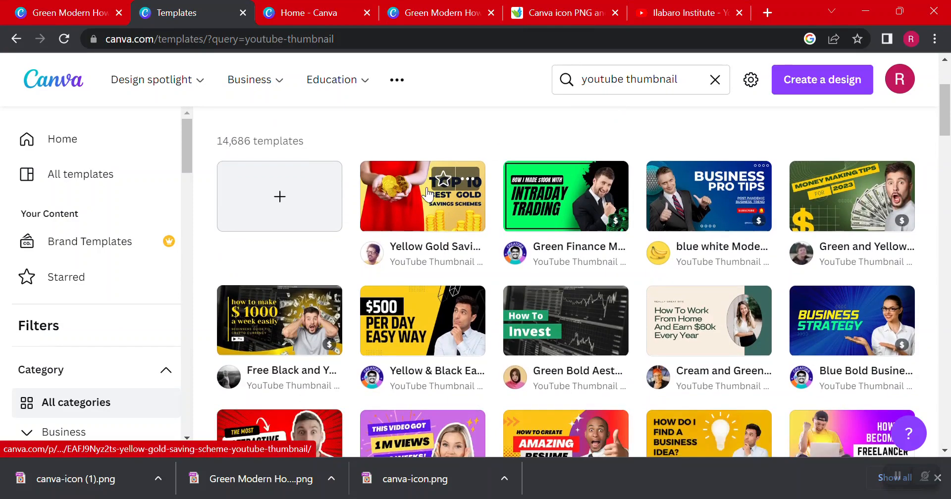
pyautogui.scroll(-3, 481, 219)
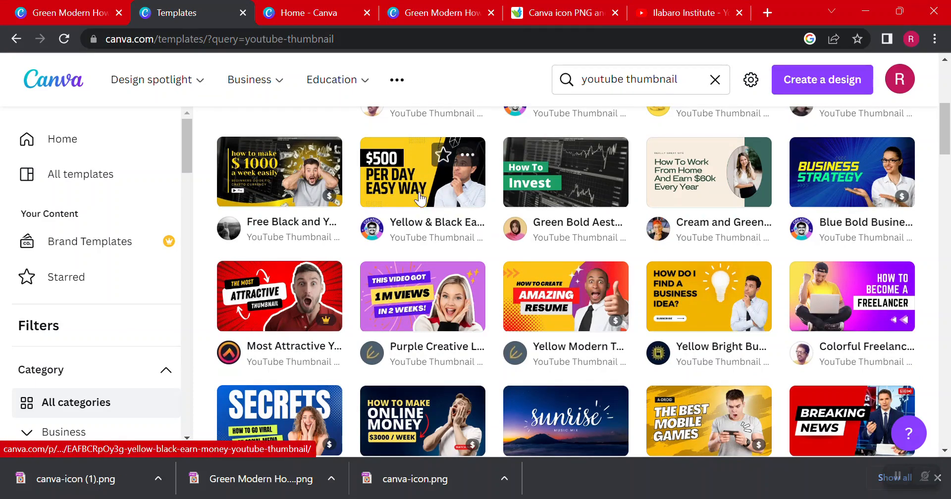
pyautogui.click(416, 177)
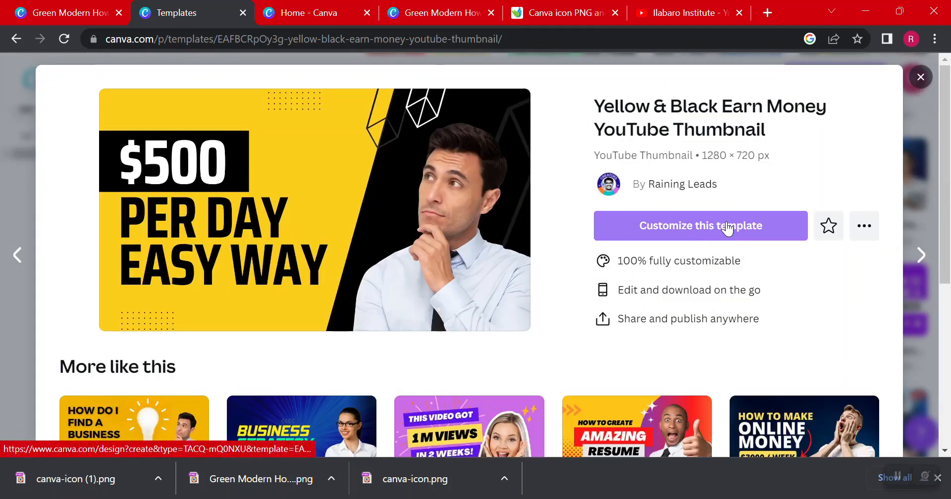
pyautogui.click(727, 229)
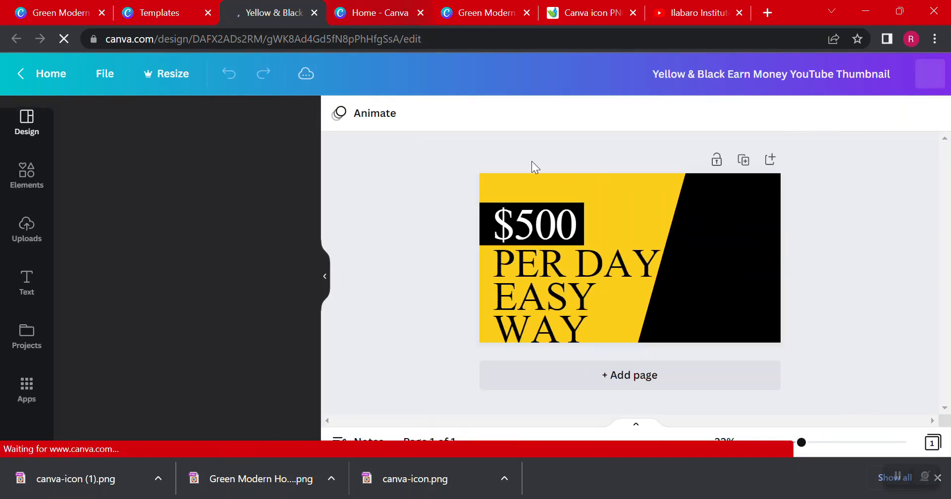
# Change the amount in the thumbnail's black label to $200
pyautogui.click(539, 229)
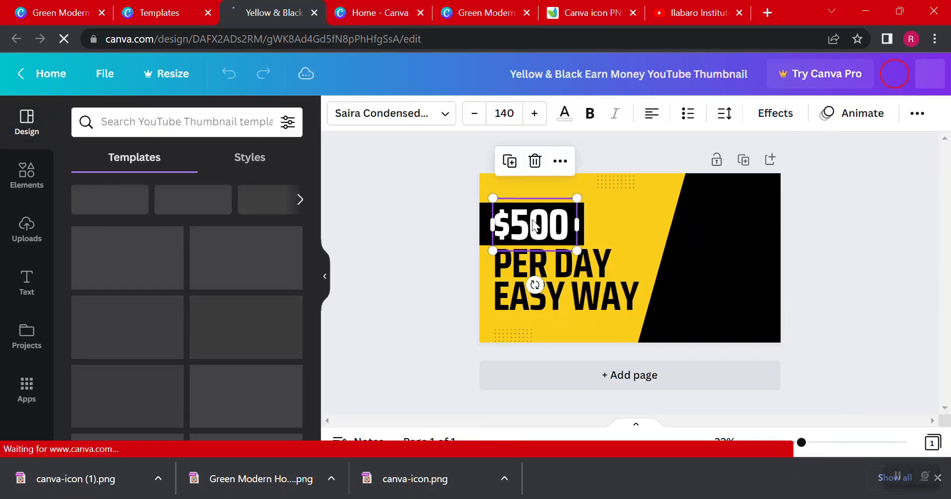
pyautogui.doubleClick(533, 226)
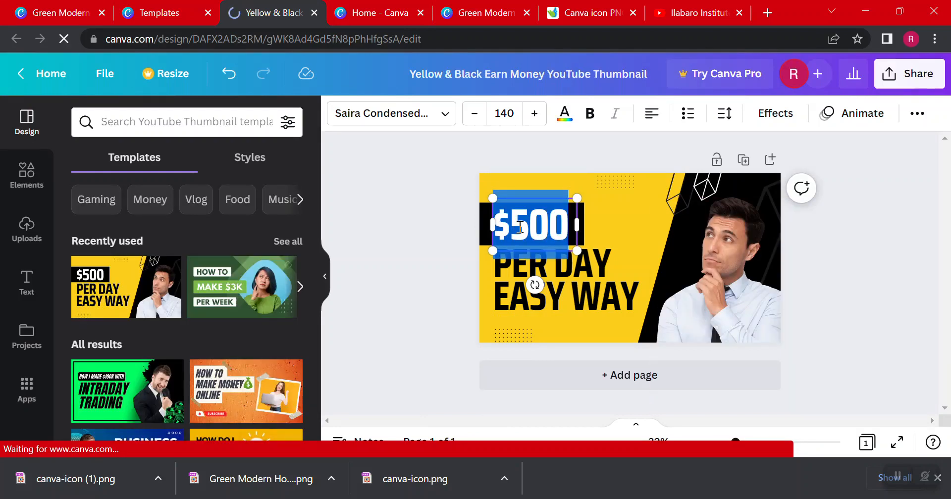
pyautogui.press('End')
pyautogui.press('BackSpace')
pyautogui.press('BackSpace')
pyautogui.press('BackSpace')
pyautogui.write('20')
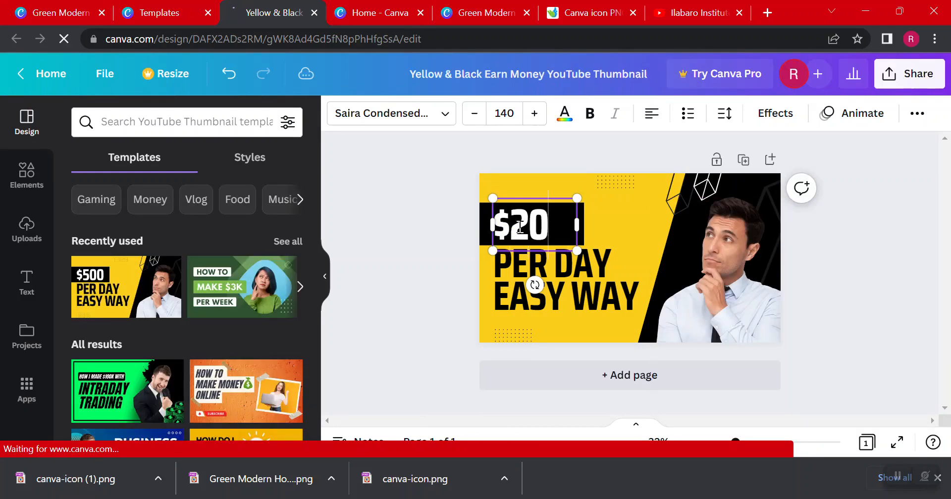
pyautogui.write('0')
pyautogui.click(457, 215)
# Replace the "PER DAY" line below the black label with "MALINWALBA"
pyautogui.click(540, 270)
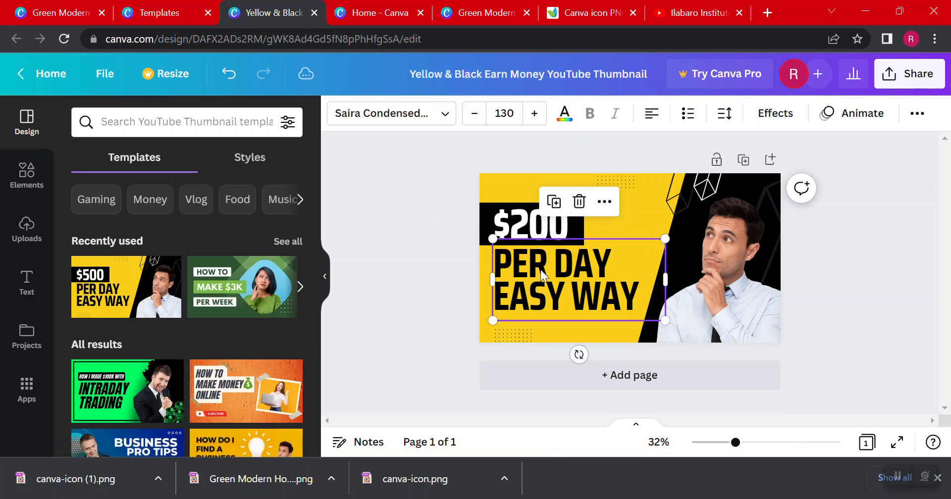
pyautogui.doubleClick(540, 270)
pyautogui.click(545, 269)
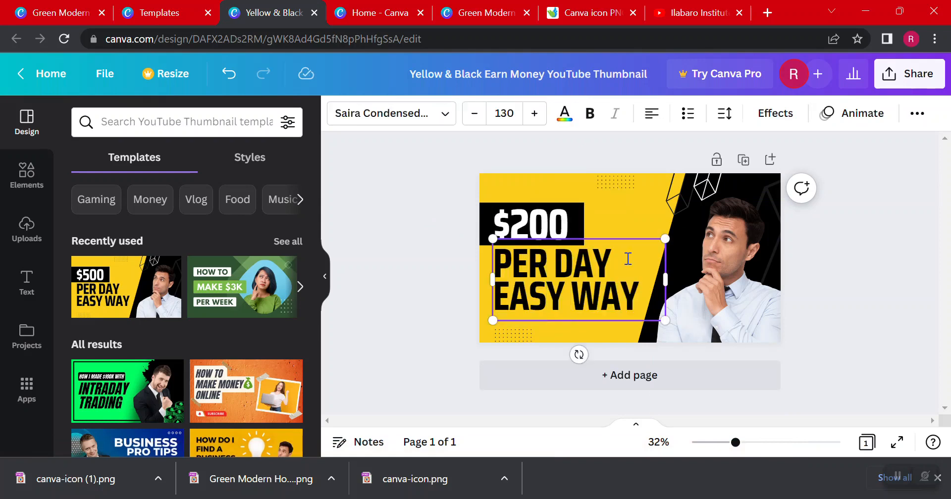
pyautogui.moveTo(628, 258); pyautogui.dragTo(498, 258)
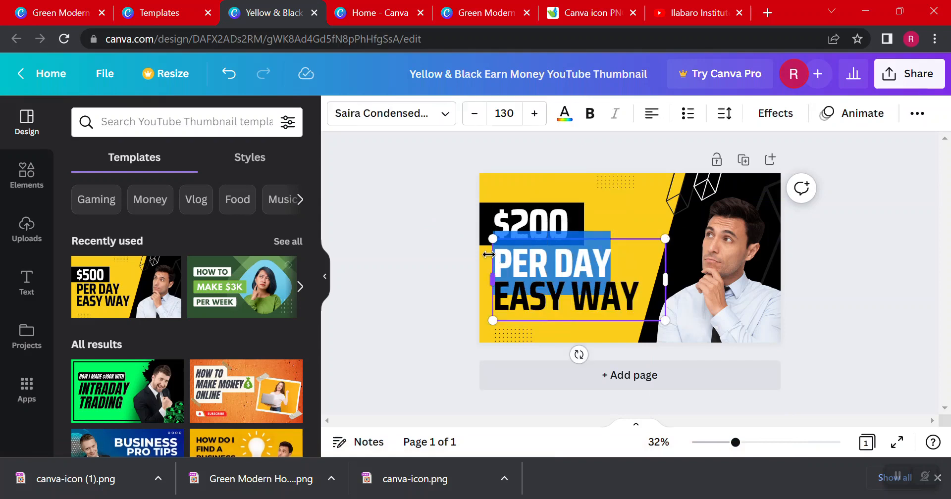
pyautogui.write('MALINWAL BA')
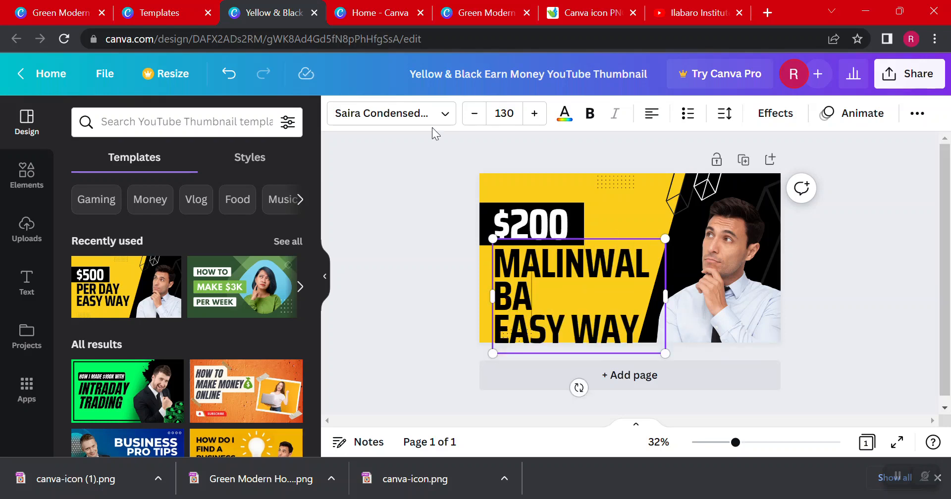
# Reduce the font size of "MALINWALBA" and extend its text box to the left so the word fits on one line
pyautogui.click(474, 110)
pyautogui.click(474, 110)
pyautogui.click(474, 110)
pyautogui.click(474, 110)
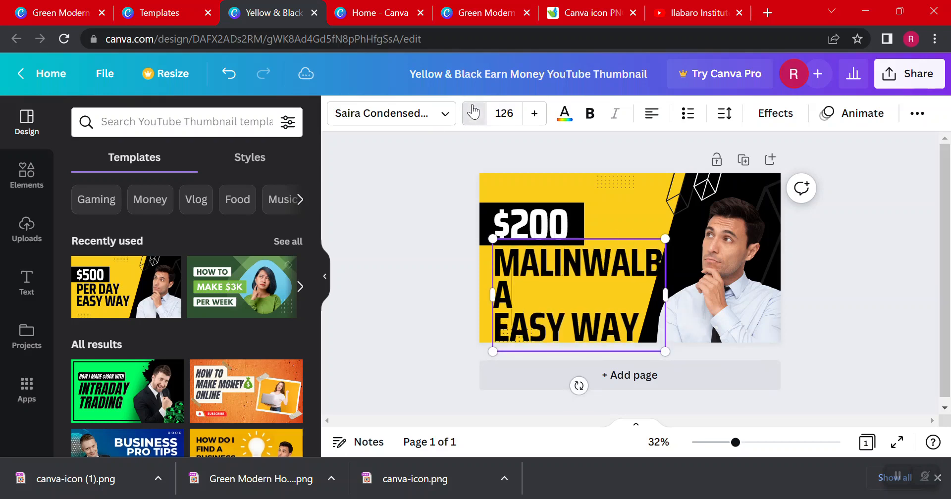
pyautogui.click(474, 110)
pyautogui.click(474, 110)
pyautogui.click(476, 110)
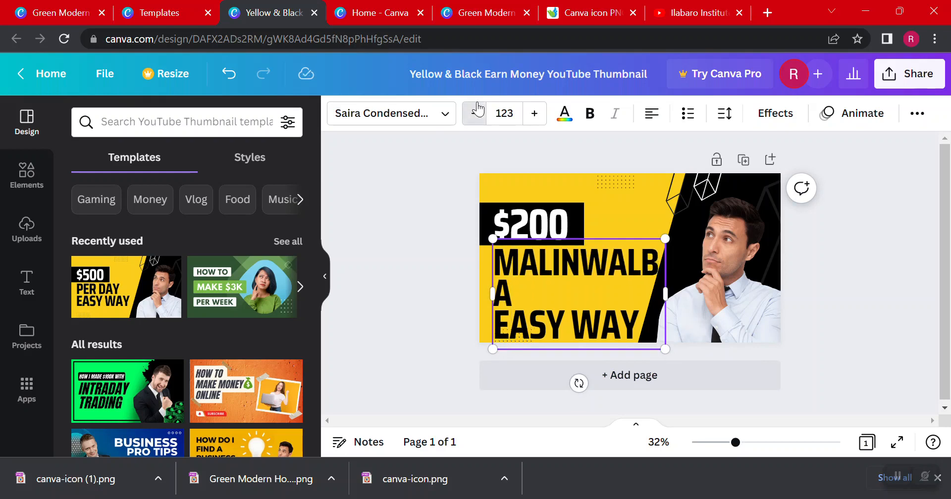
pyautogui.click(475, 110)
pyautogui.click(475, 110)
pyautogui.click(475, 110)
pyautogui.click(475, 110)
pyautogui.moveTo(492, 293); pyautogui.dragTo(477, 278)
# Replace "EASY WAY" with "KA SHAQAYSO" and extend the text box to the right so the phrase fits on one line
pyautogui.doubleClick(520, 284)
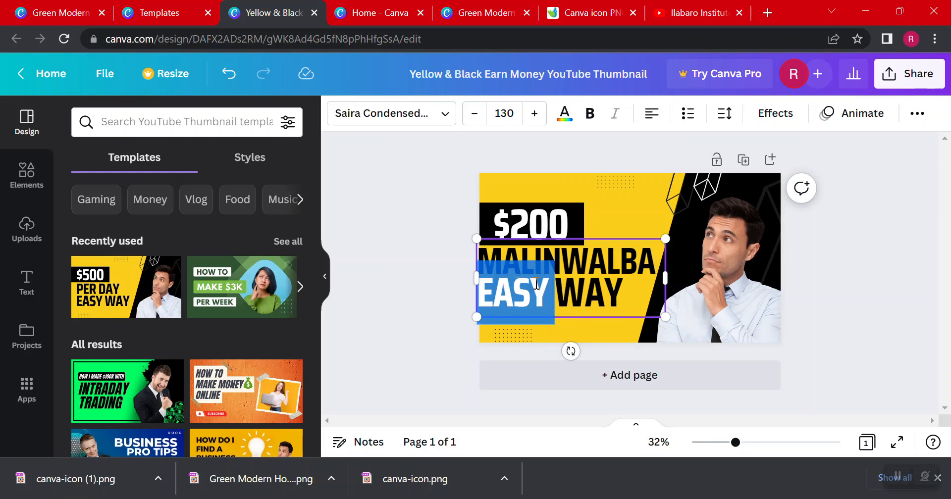
pyautogui.click(627, 296)
pyautogui.press('BackSpace')
pyautogui.press('BackSpace')
pyautogui.press('BackSpace')
pyautogui.press('BackSpace')
pyautogui.press('BackSpace')
pyautogui.press('BackSpace')
pyautogui.press('BackSpace')
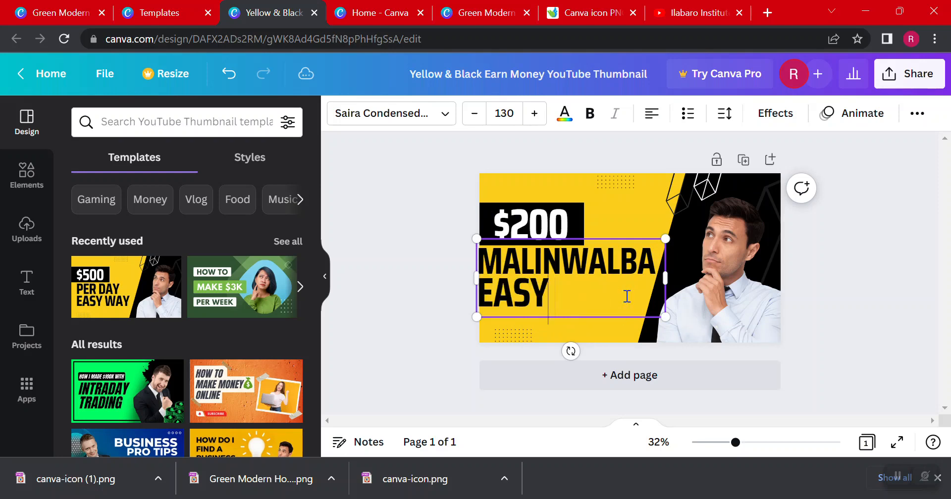
pyautogui.write('KA SHA')
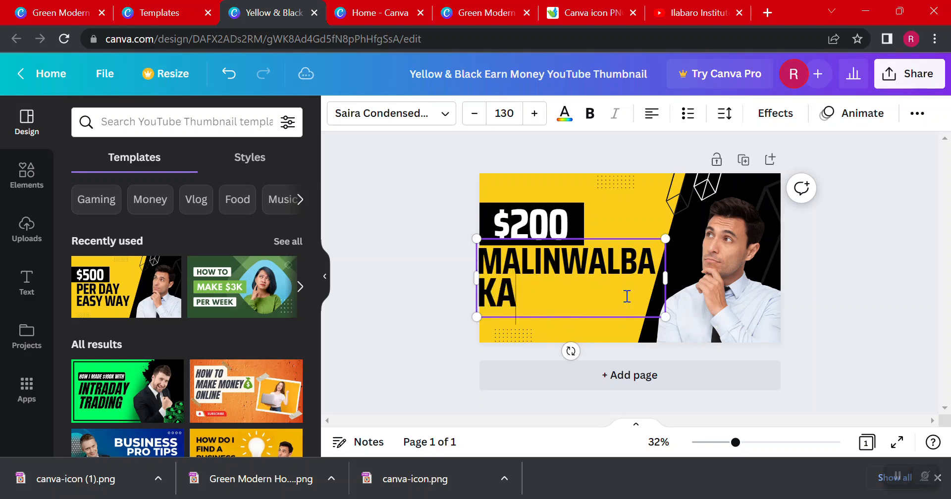
pyautogui.write('QAYSO')
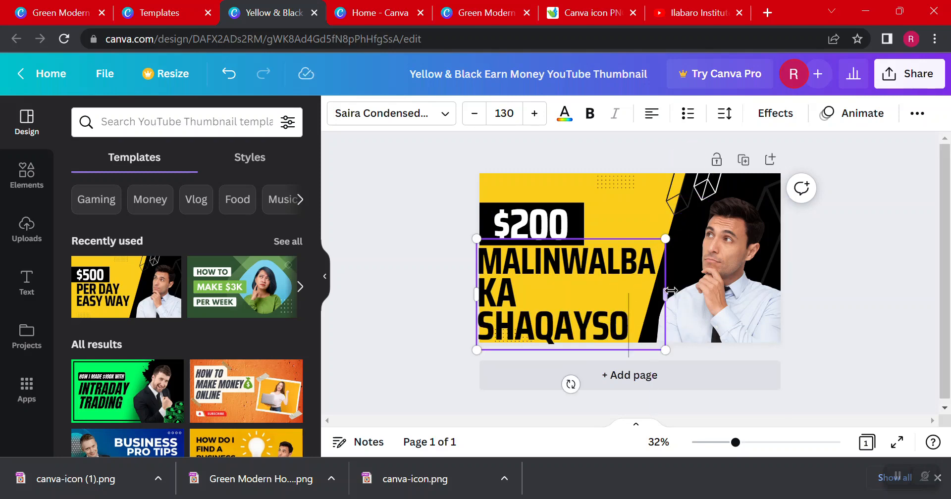
pyautogui.click(655, 297)
pyautogui.moveTo(693, 293); pyautogui.dragTo(690, 294)
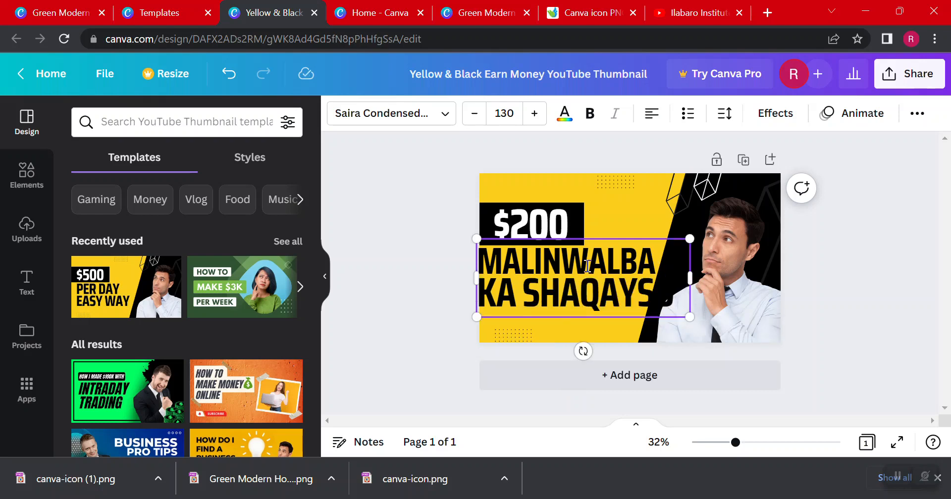
# Move the "MALINWALBA KA SHAQAYSO" text down, clear of the $200 label, and enlarge it slightly
pyautogui.click(408, 229)
pyautogui.click(621, 240)
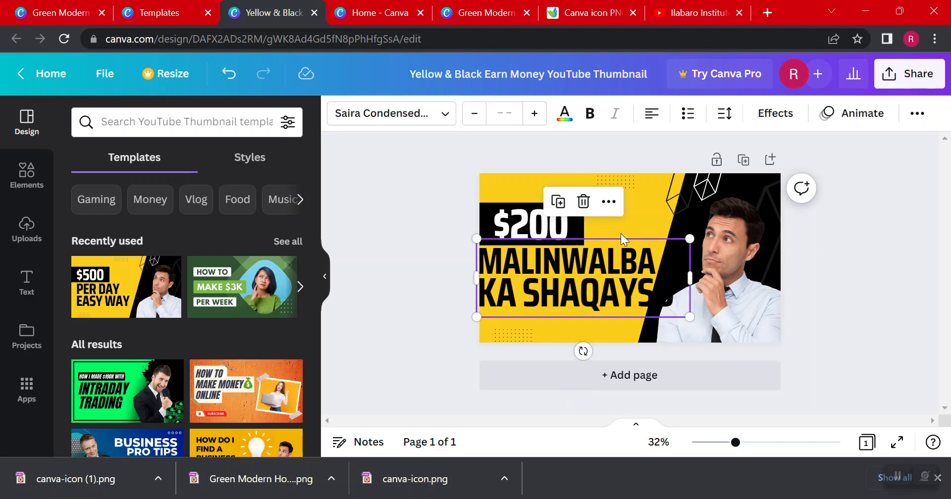
pyautogui.moveTo(614, 272); pyautogui.dragTo(618, 286)
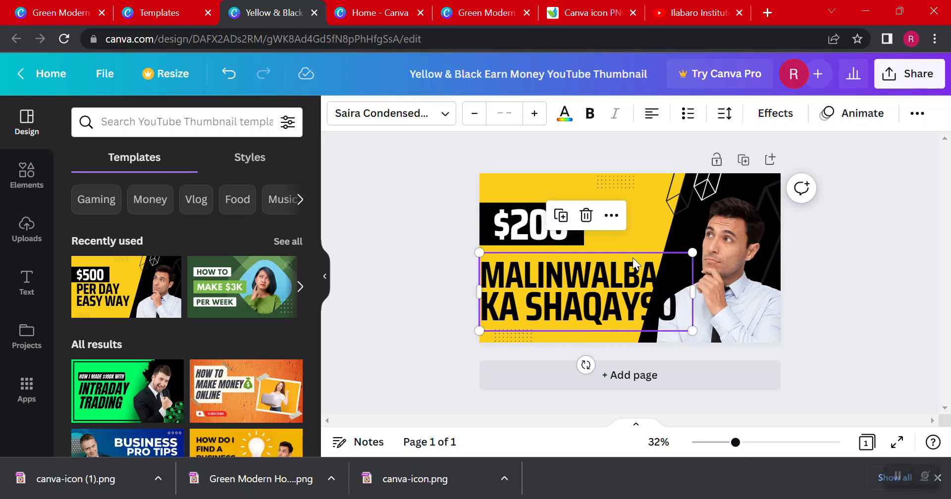
pyautogui.moveTo(698, 249); pyautogui.dragTo(702, 247)
# Change the text color of both lines, "MALINWALBA KA SHAQAYSO", to white
pyautogui.doubleClick(608, 299)
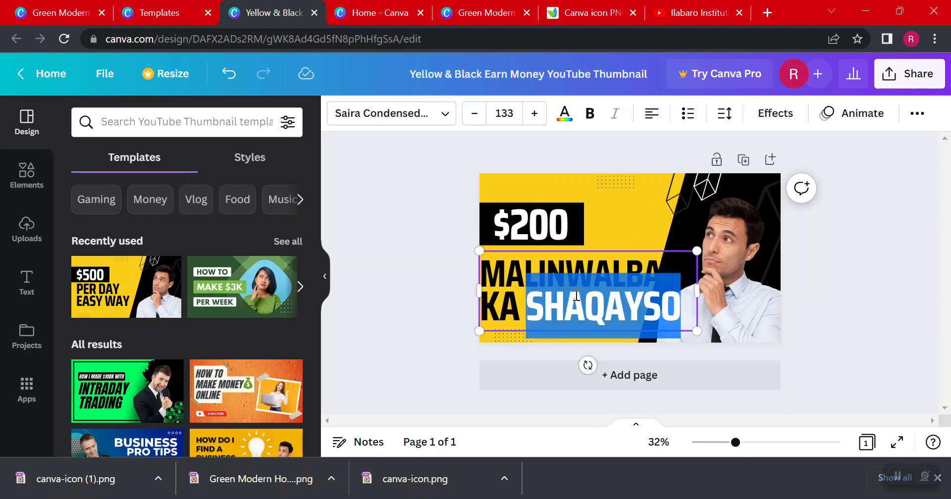
pyautogui.click(547, 296)
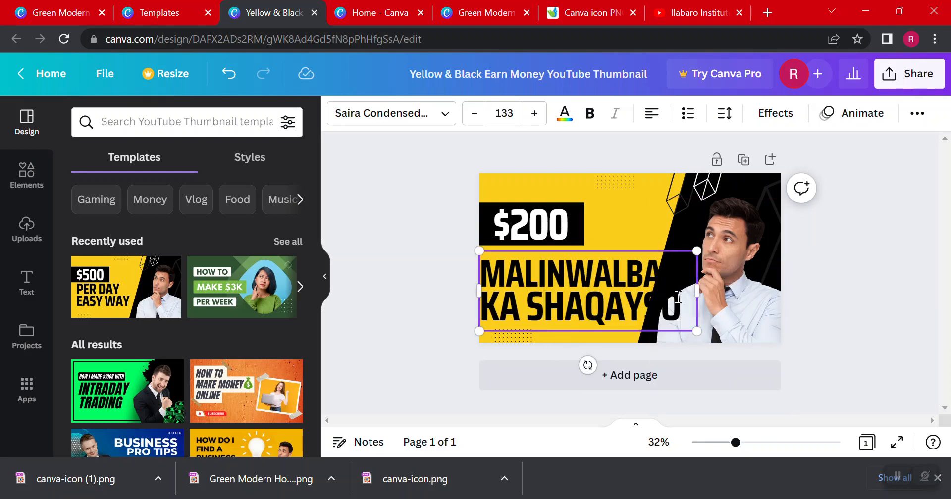
pyautogui.moveTo(679, 297); pyautogui.dragTo(483, 260)
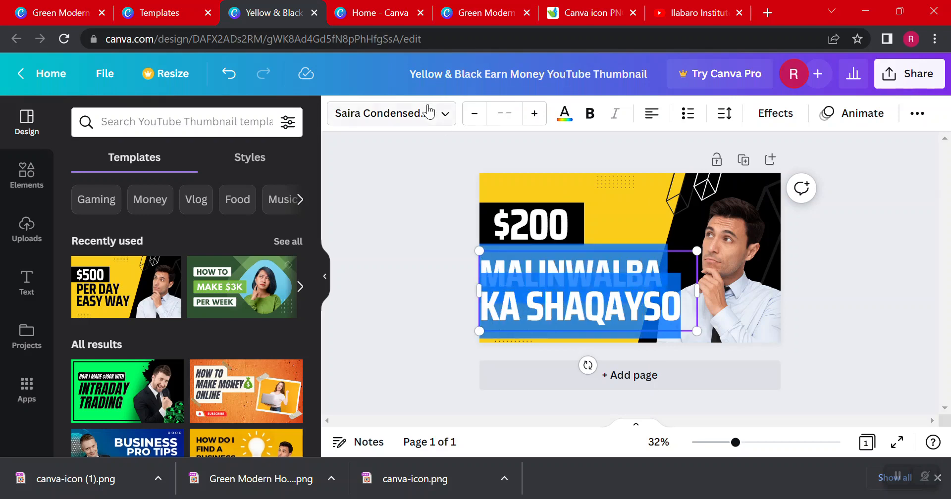
pyautogui.click(572, 117)
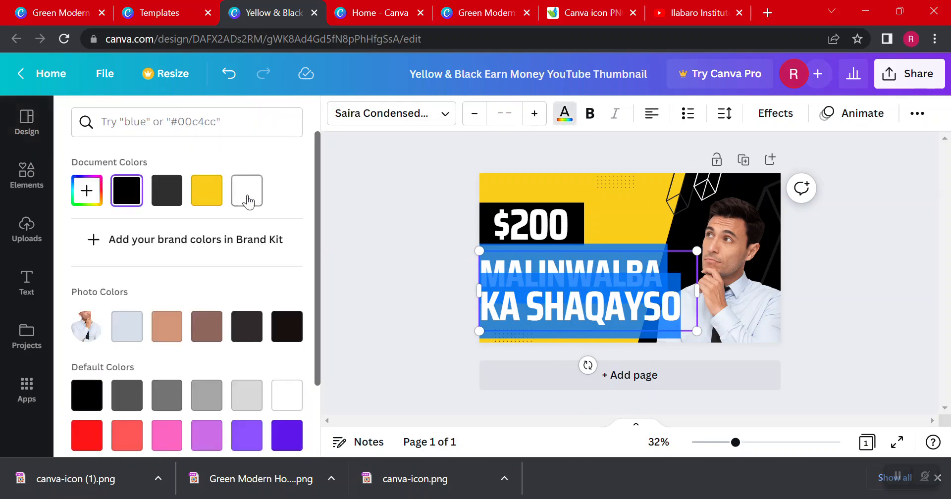
pyautogui.click(367, 222)
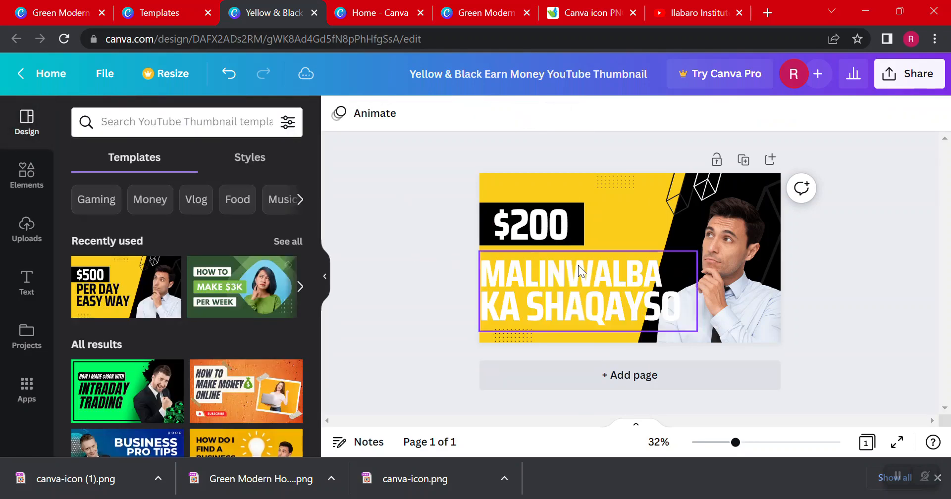
# Color only the last two letters, "SO", of "SHAQAYSO" black
pyautogui.click(665, 300)
pyautogui.doubleClick(666, 300)
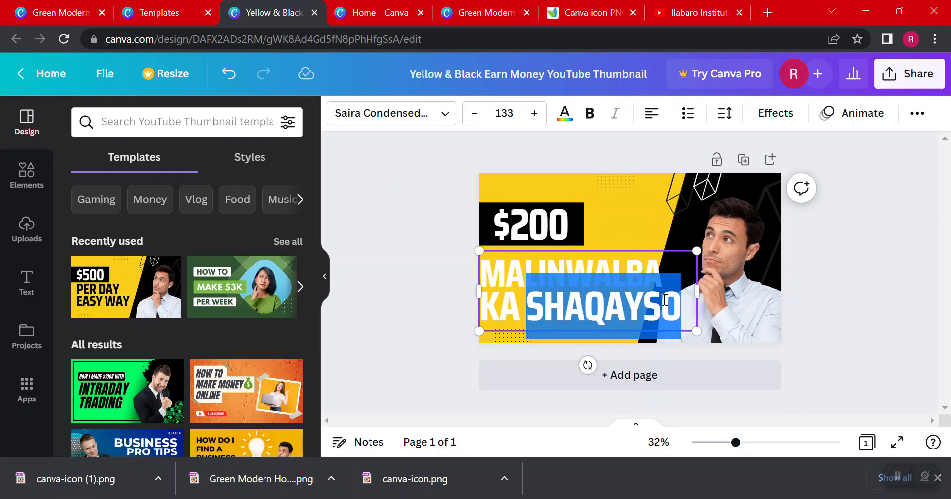
pyautogui.click(669, 302)
pyautogui.moveTo(676, 305); pyautogui.dragTo(650, 304)
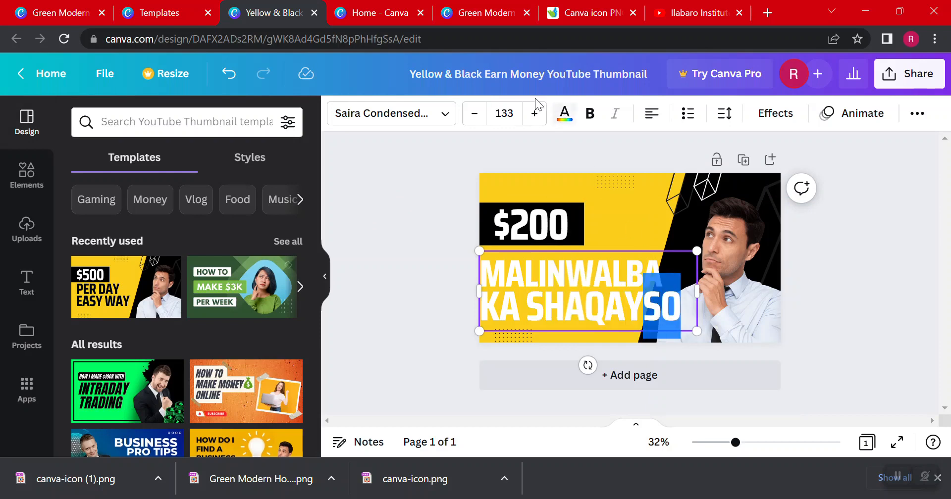
pyautogui.click(566, 114)
pyautogui.click(127, 191)
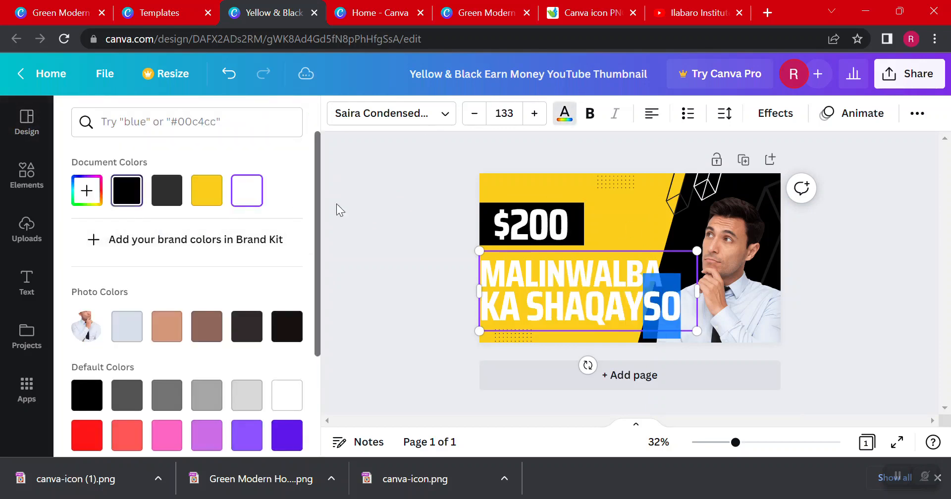
pyautogui.click(411, 193)
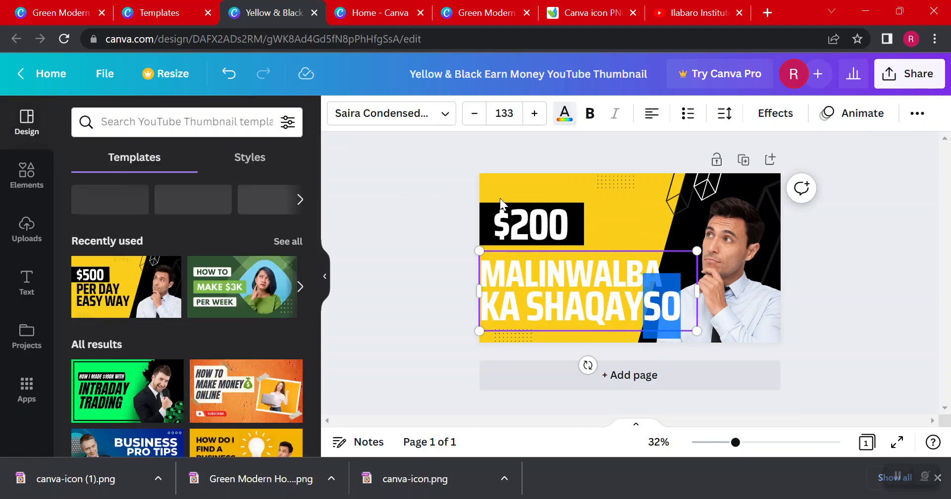
# Color the letters "SO" at the end of "SHAQAYSO" red from the default colors
pyautogui.click(666, 304)
pyautogui.click(669, 308)
pyautogui.moveTo(678, 303); pyautogui.dragTo(651, 303)
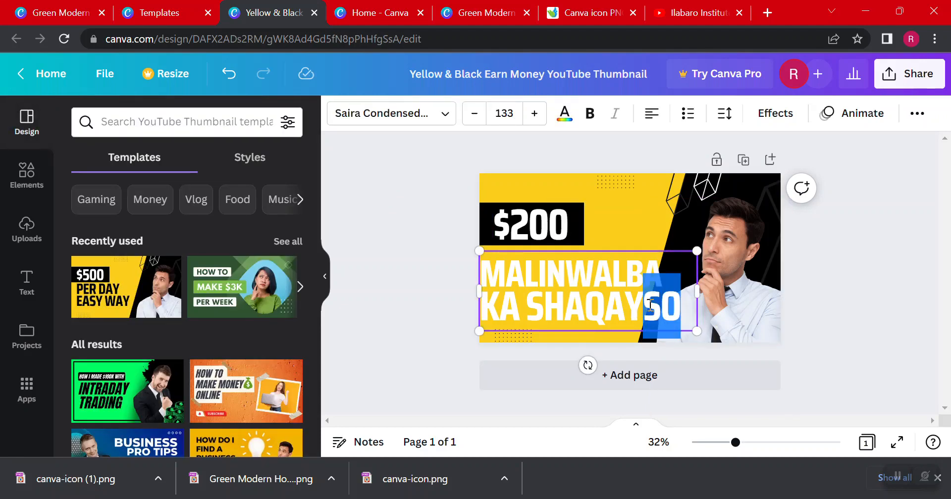
pyautogui.click(565, 113)
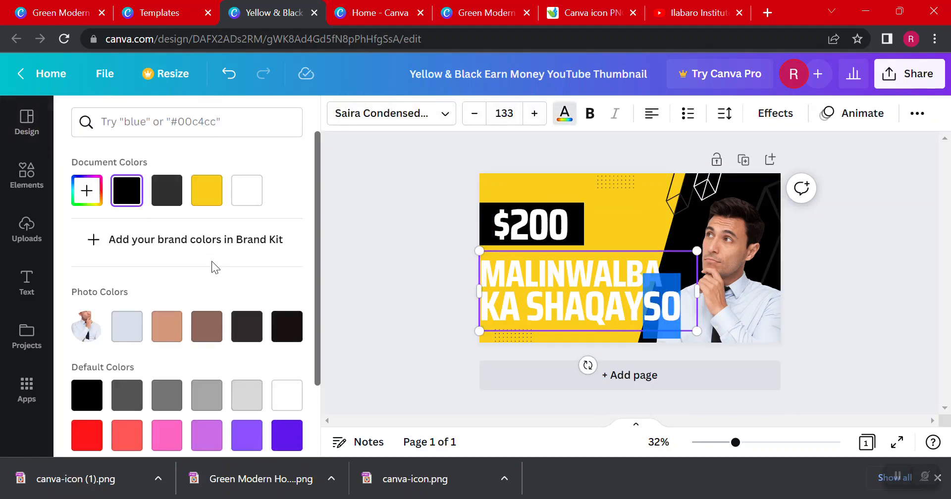
pyautogui.click(98, 436)
pyautogui.click(396, 221)
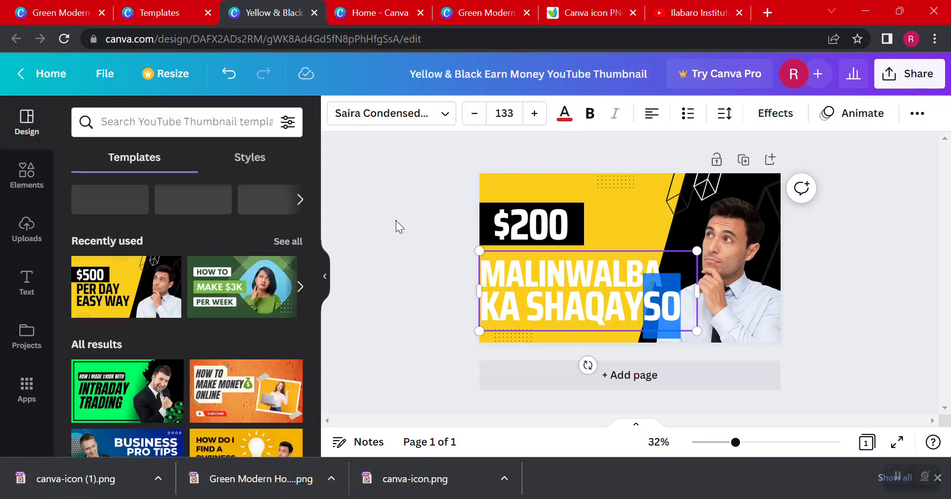
# Delete the photo of the thinking man from the thumbnail
pyautogui.click(745, 231)
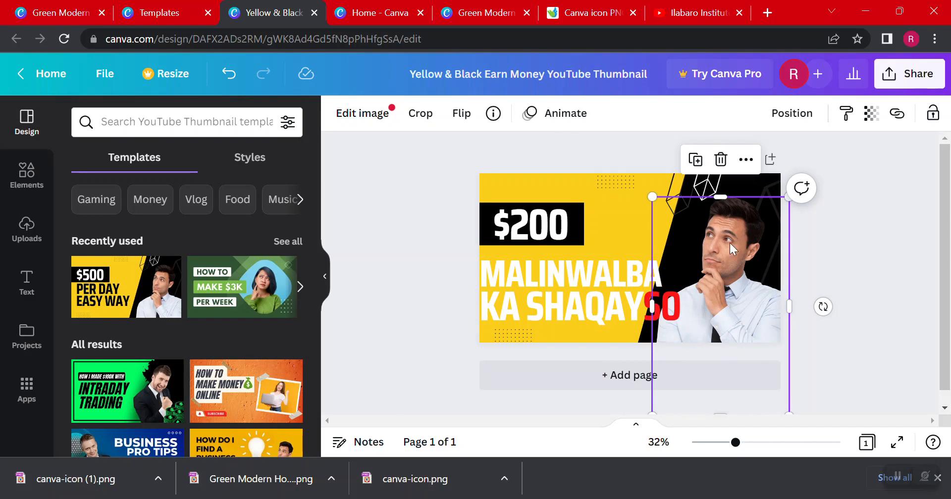
pyautogui.press('Delete')
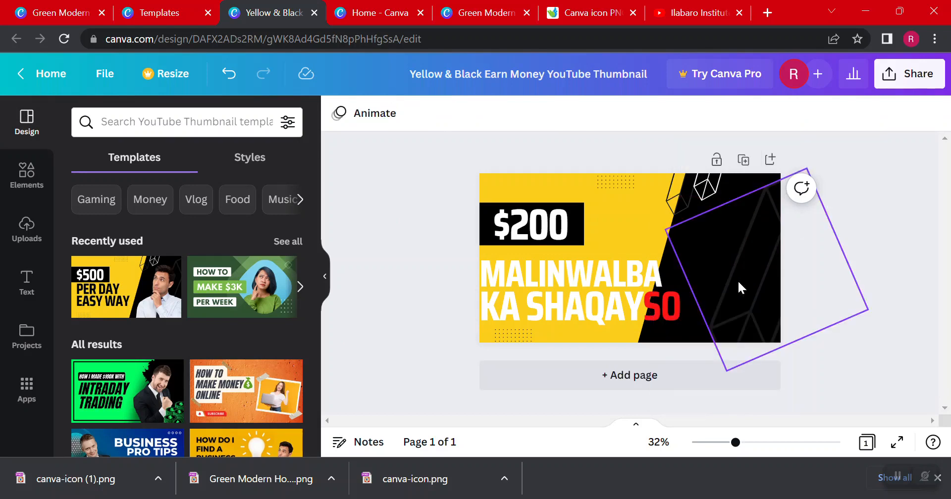
# Try turquoise, blue and purple fills from the default colors on the black slanted panel
pyautogui.click(673, 214)
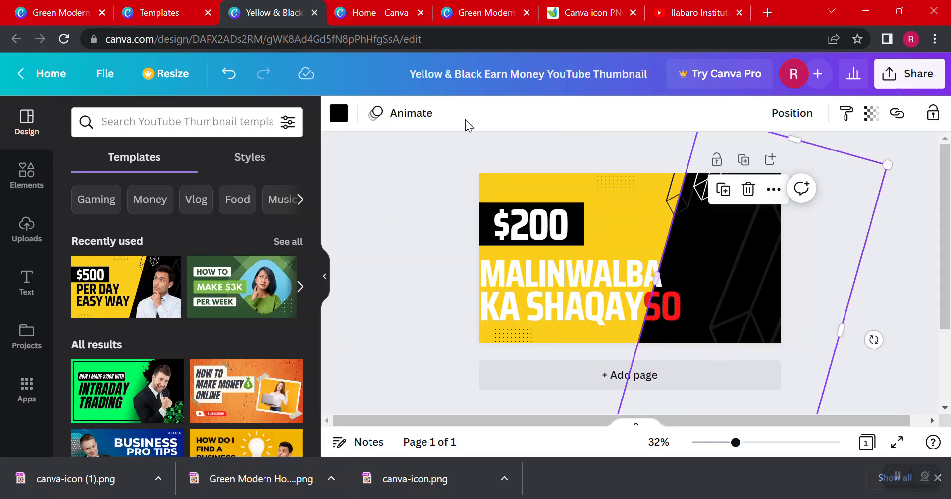
pyautogui.click(340, 115)
pyautogui.scroll(-1, 138, 271)
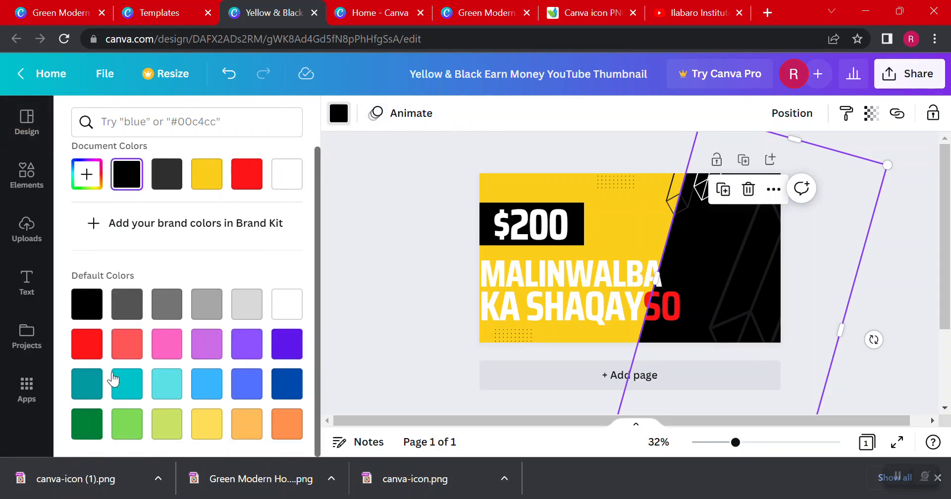
pyautogui.click(128, 383)
pyautogui.click(167, 384)
pyautogui.click(247, 384)
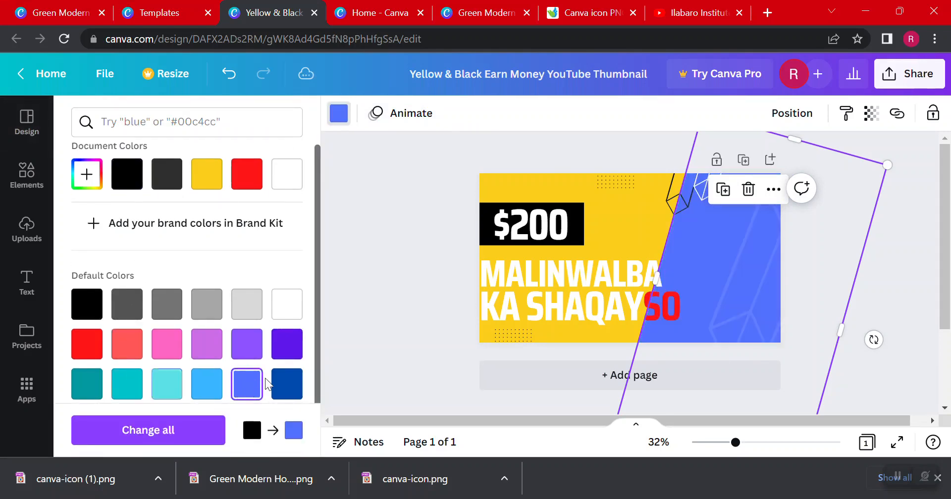
pyautogui.scroll(-1, 292, 329)
pyautogui.click(292, 330)
pyautogui.click(286, 296)
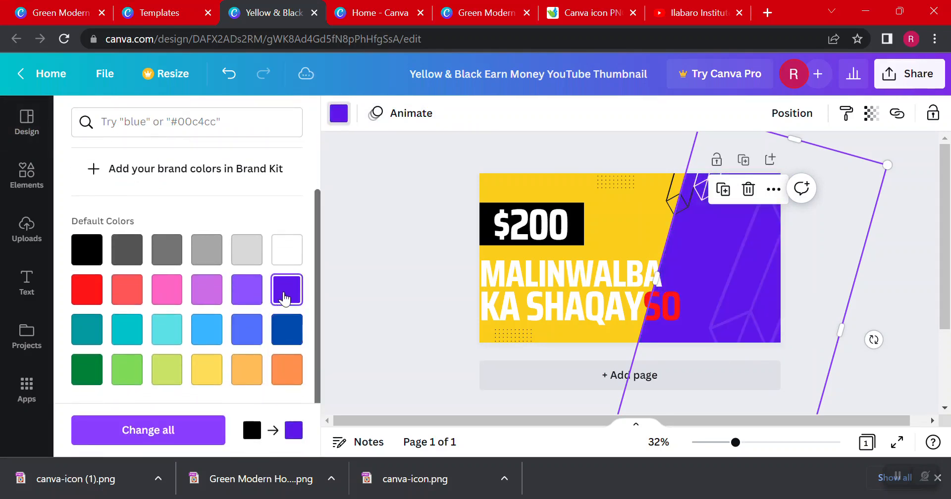
# Try orange and several gray fills on the slanted panel and set it back to black
pyautogui.click(275, 381)
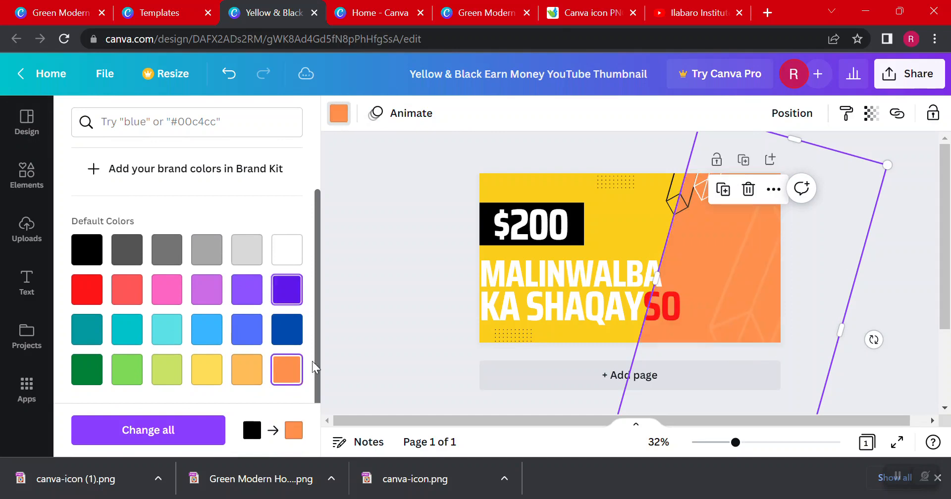
pyautogui.click(207, 250)
pyautogui.click(246, 251)
pyautogui.click(167, 249)
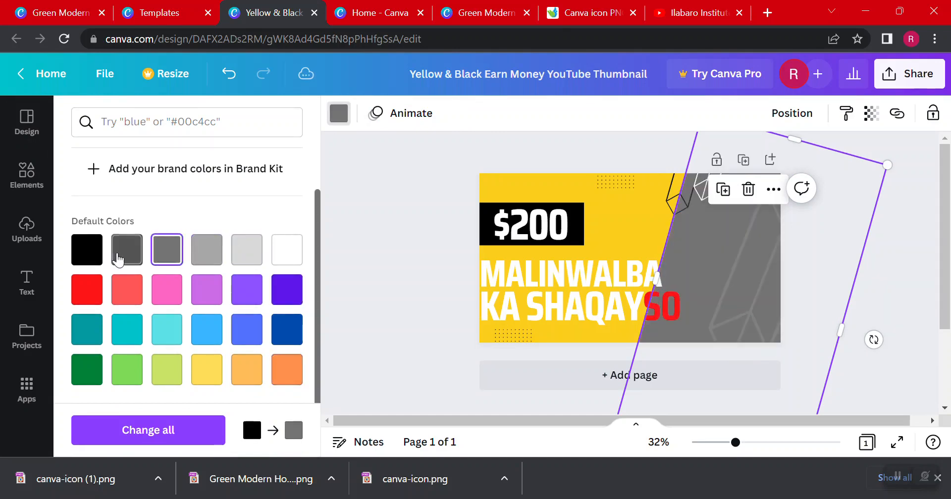
pyautogui.click(118, 256)
pyautogui.click(82, 252)
pyautogui.click(467, 220)
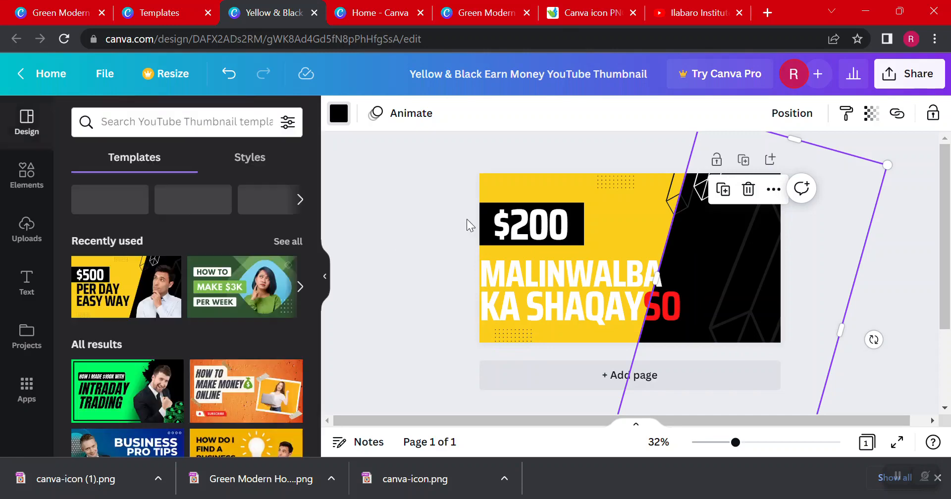
# Change the thumbnail's yellow background to the red already used in the document
pyautogui.click(536, 164)
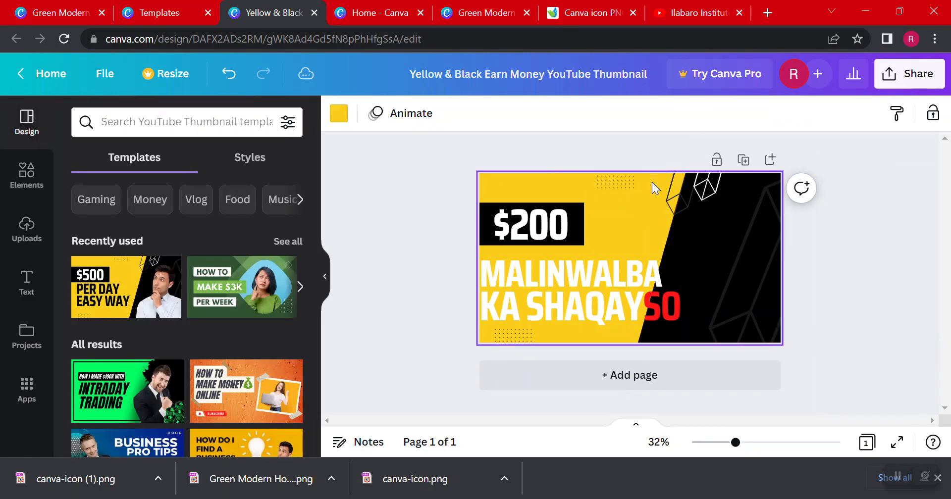
pyautogui.click(339, 114)
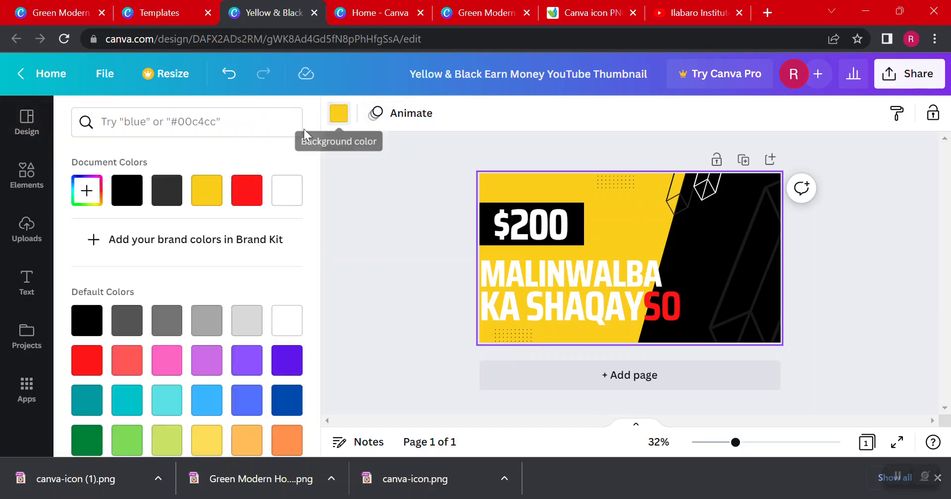
pyautogui.click(244, 203)
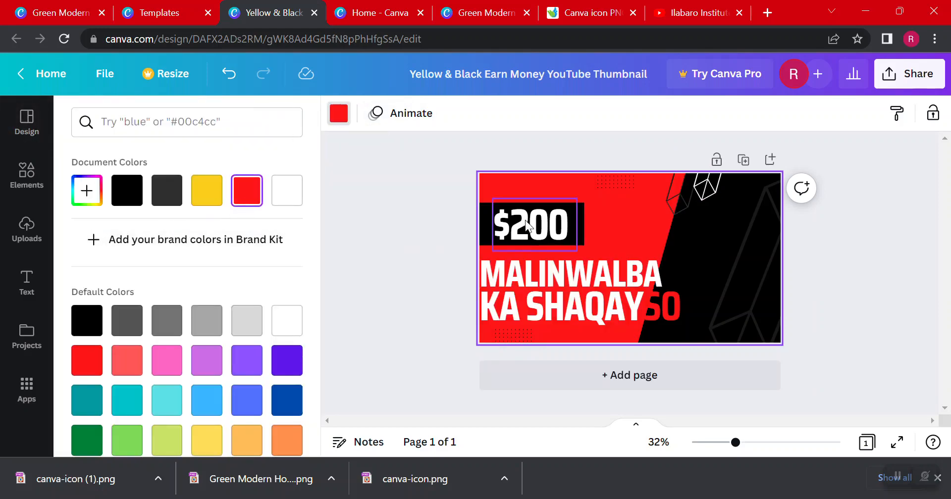
# Widen the "MALINWALBA KA SHAQAYSO" text box and move it to the right, toward the middle of the thumbnail
pyautogui.click(611, 284)
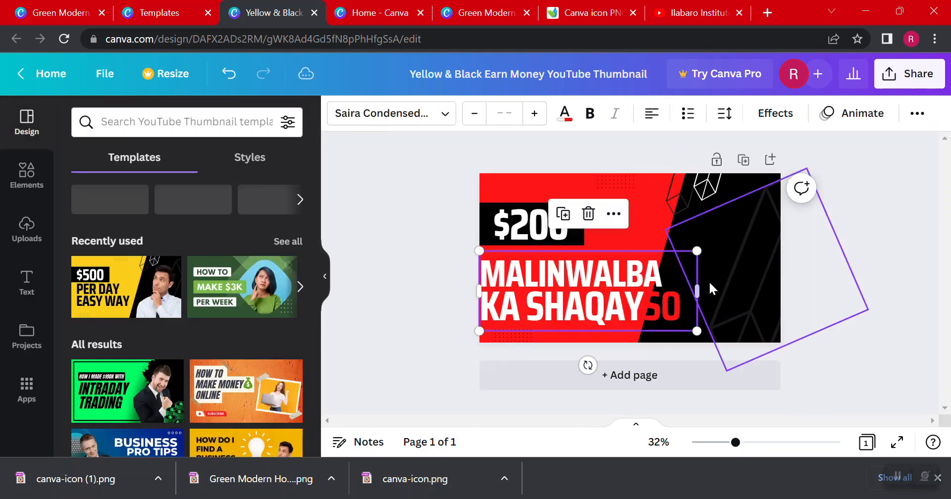
pyautogui.moveTo(698, 287); pyautogui.dragTo(736, 292)
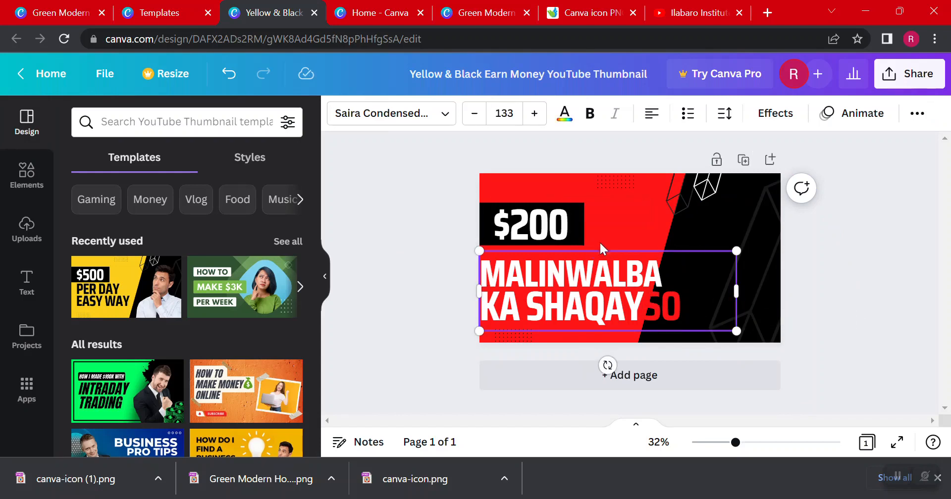
pyautogui.moveTo(604, 248); pyautogui.dragTo(638, 248)
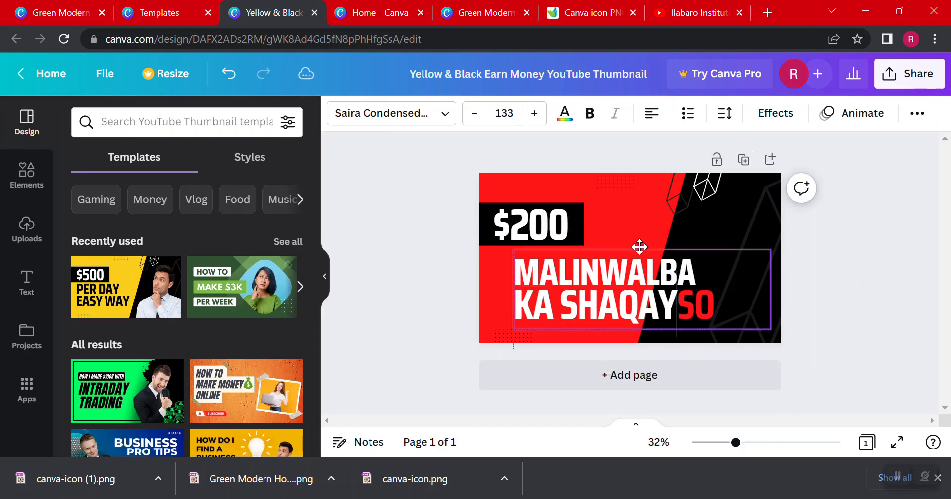
# Center-align the "KA SHAQAYSO" line within its text box
pyautogui.click(653, 115)
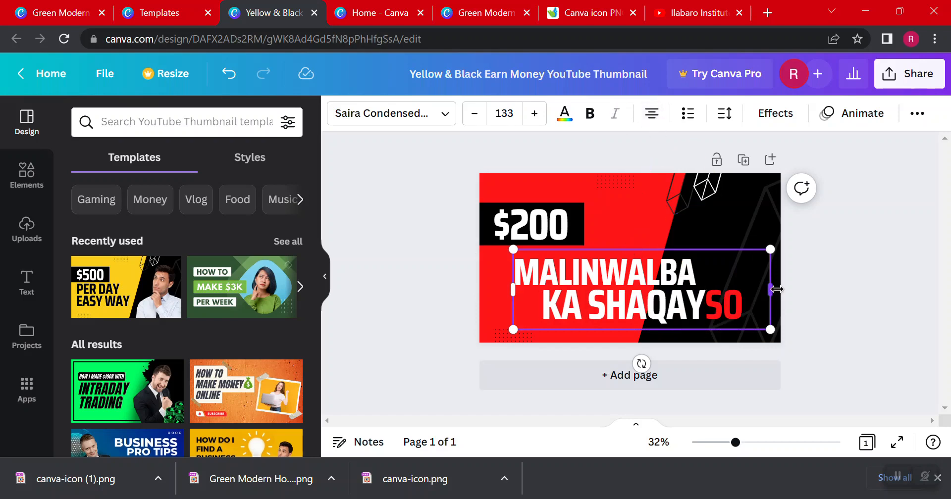
pyautogui.doubleClick(746, 300)
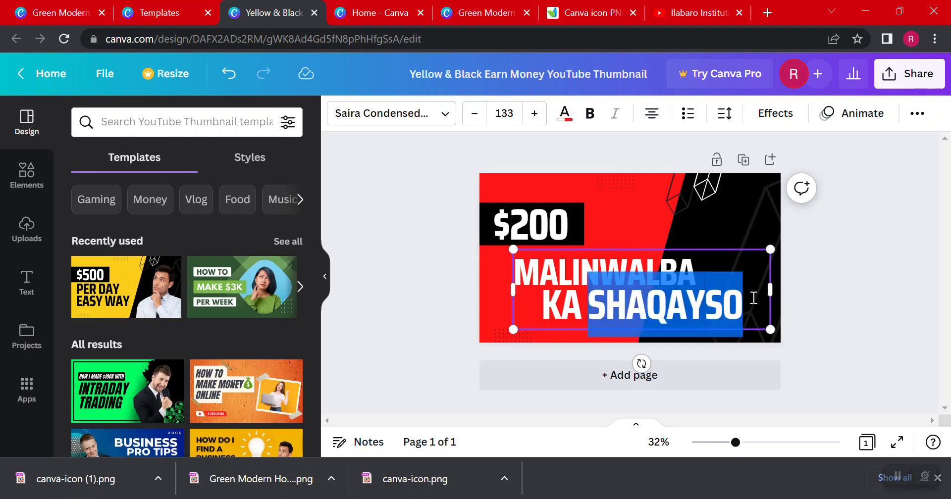
pyautogui.click(848, 248)
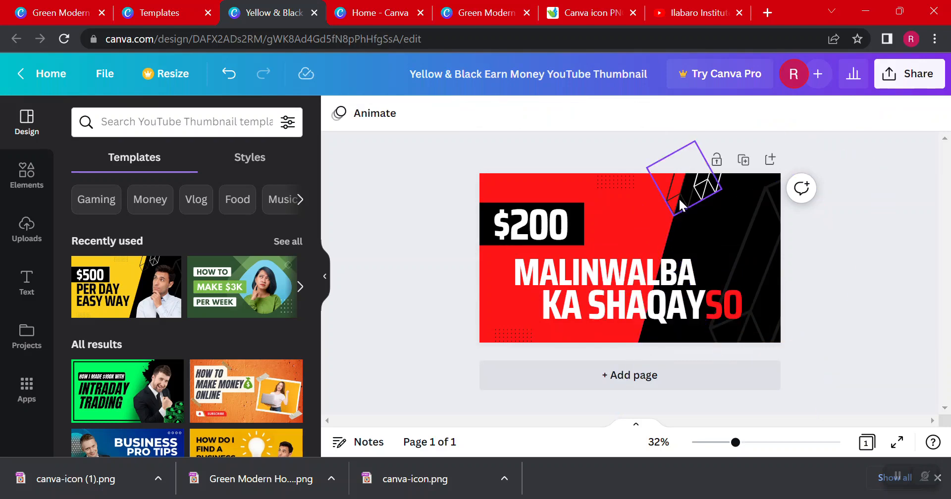
pyautogui.click(711, 180)
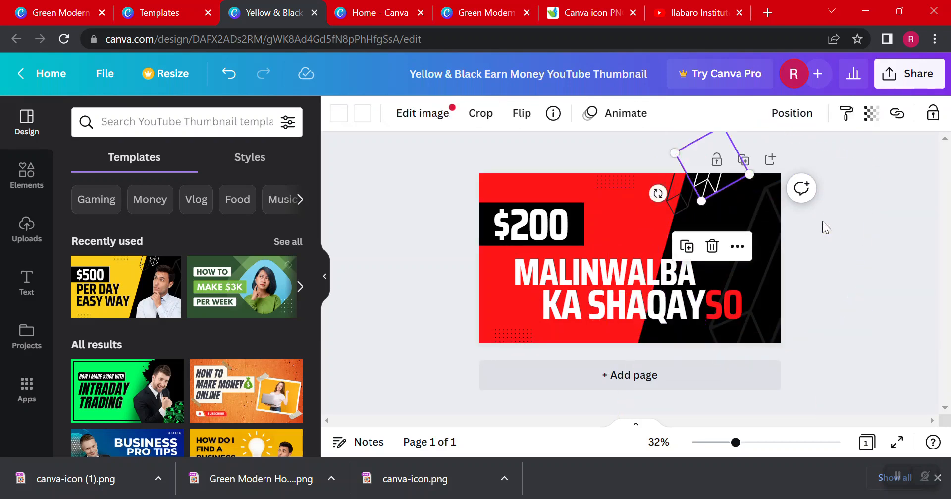
pyautogui.click(852, 223)
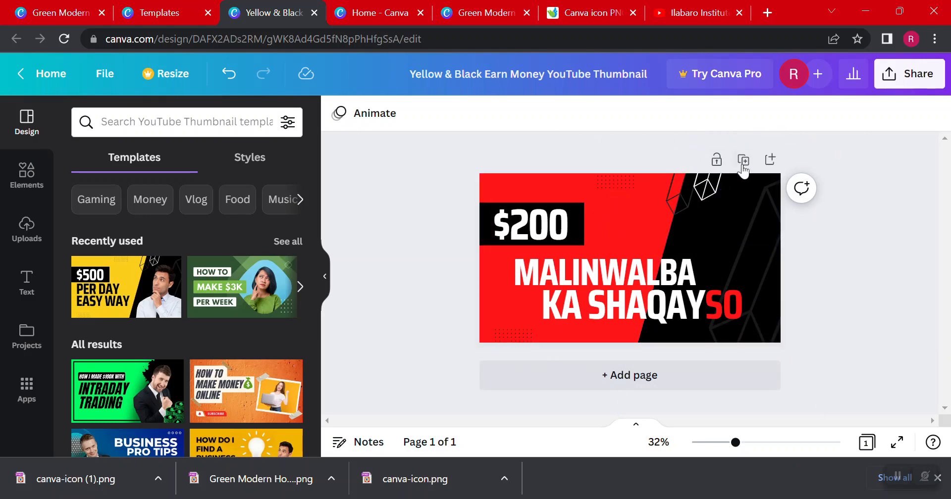
pyautogui.click(712, 189)
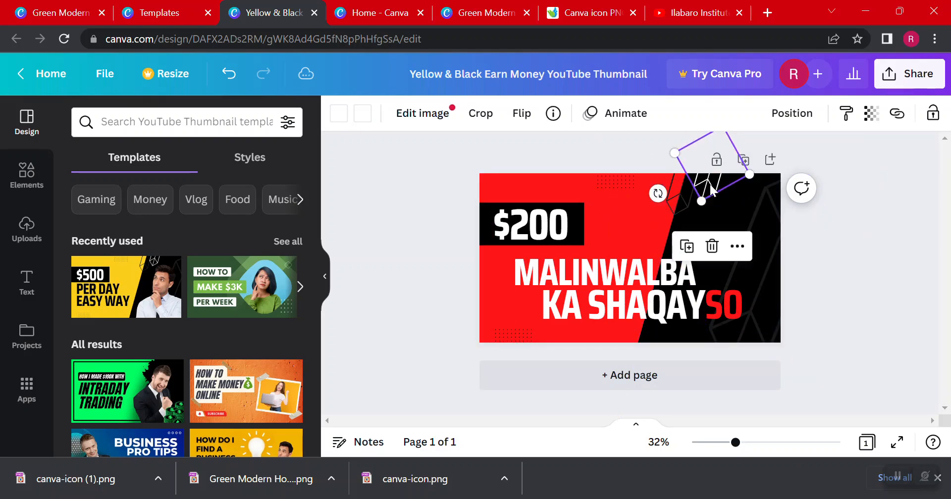
pyautogui.click(659, 191)
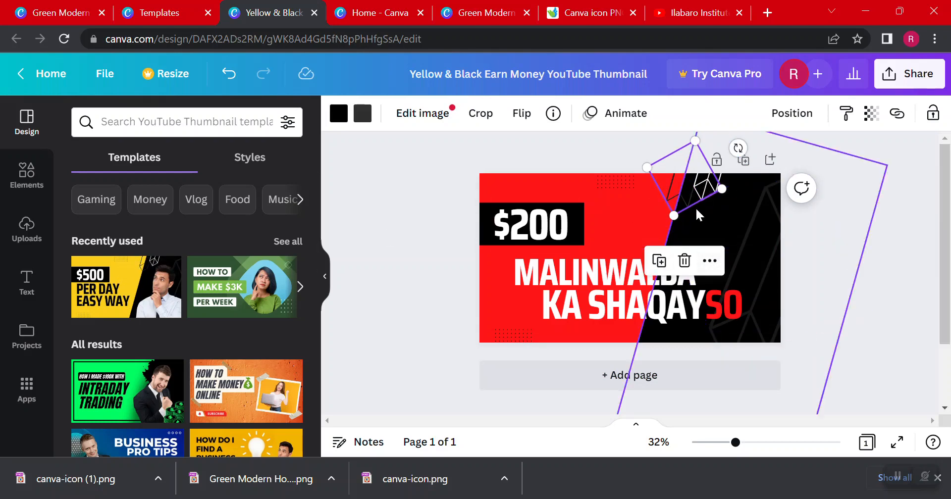
pyautogui.click(755, 212)
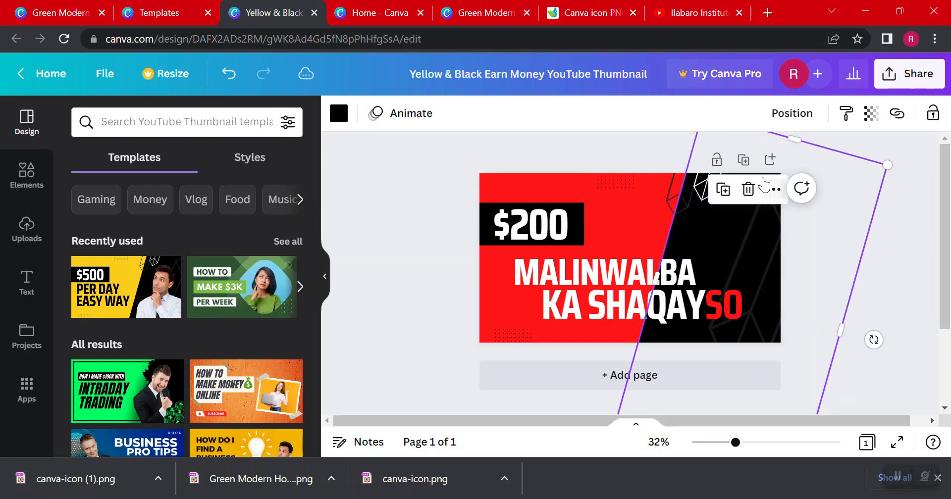
# Duplicate the slanted black panel, shift the copy to the left, and send it to the back
pyautogui.click(771, 200)
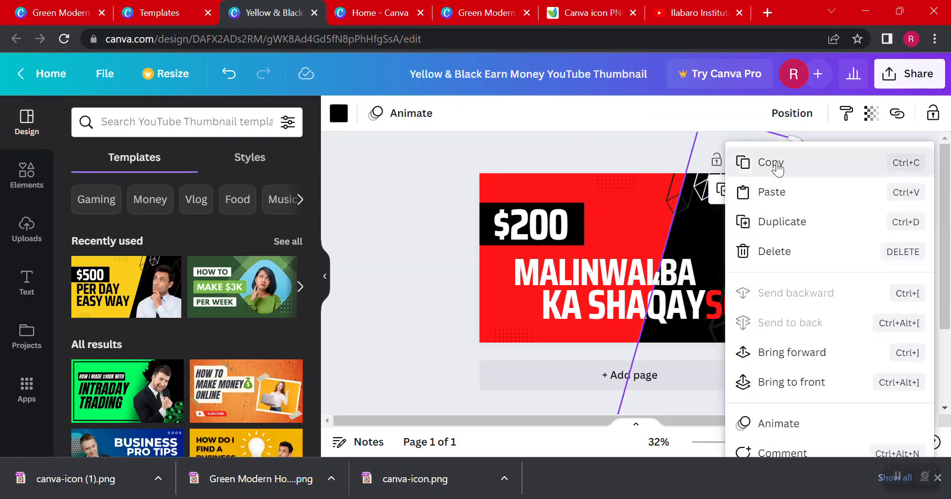
pyautogui.click(774, 161)
pyautogui.rightClick(514, 153)
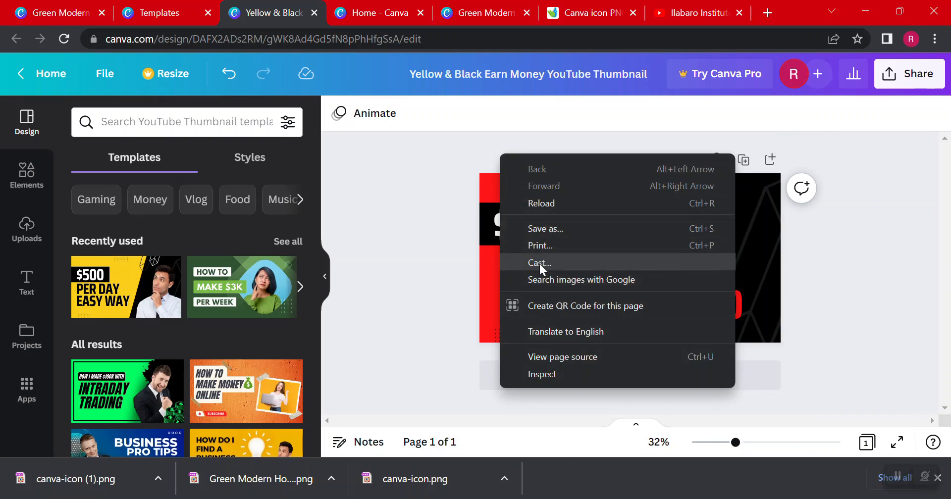
pyautogui.click(444, 259)
pyautogui.hotkey('ctrl', 'v')
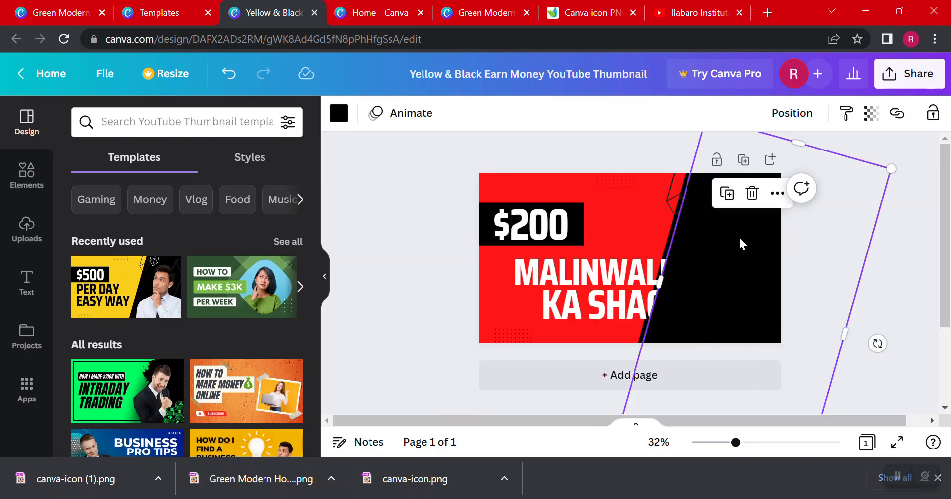
pyautogui.moveTo(739, 244); pyautogui.dragTo(705, 245)
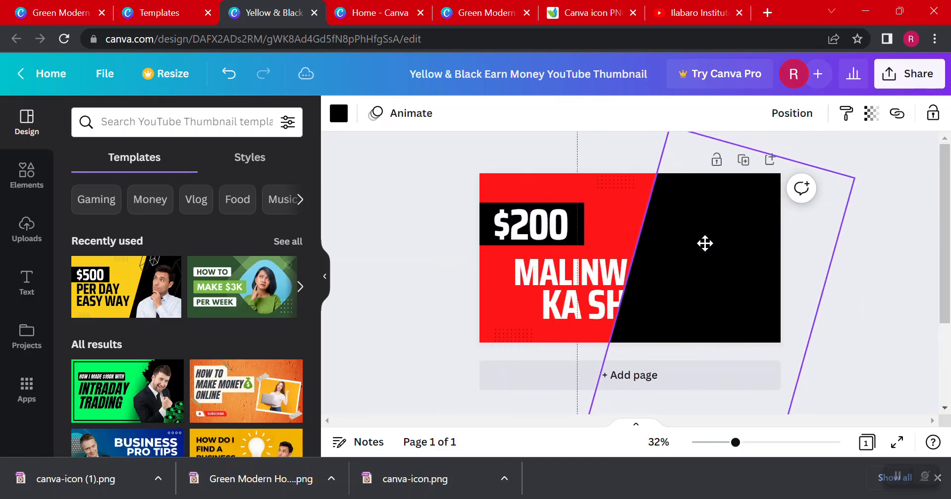
pyautogui.rightClick(698, 246)
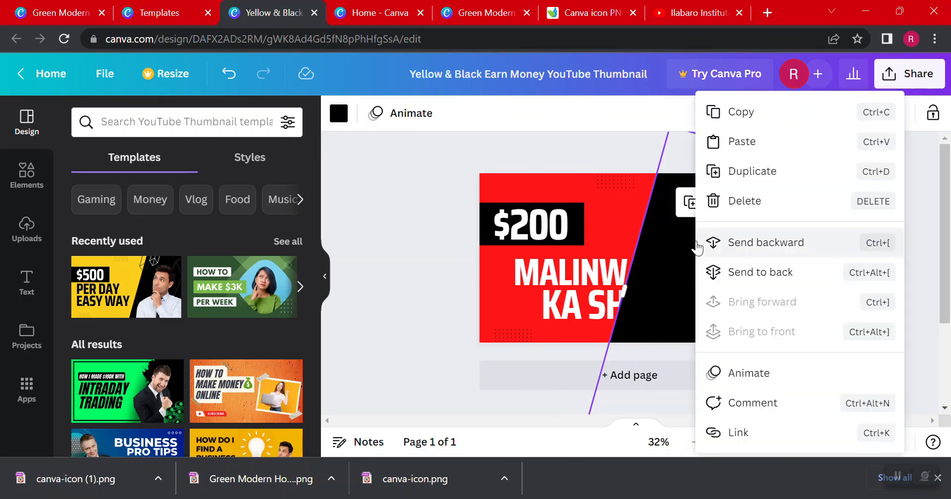
pyautogui.click(782, 273)
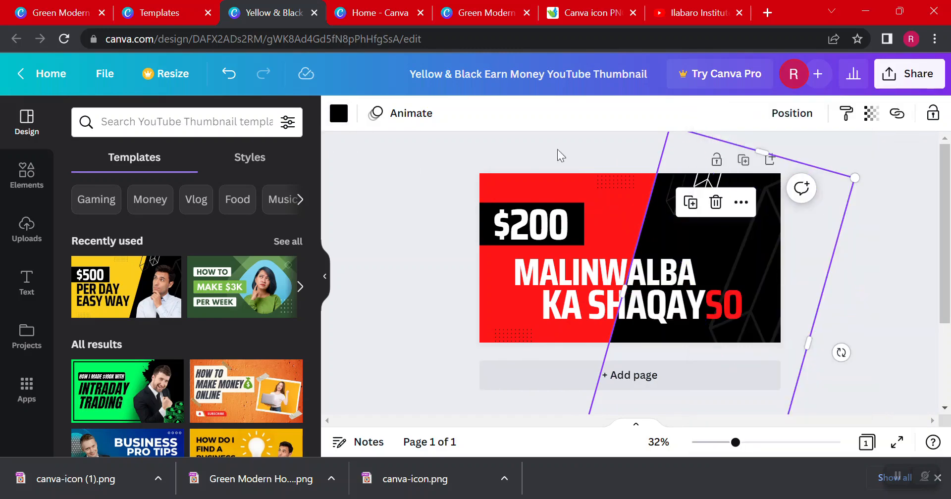
# Try purple, yellow, lime green and teal fills on the slanted panel copy behind the black one
pyautogui.click(339, 113)
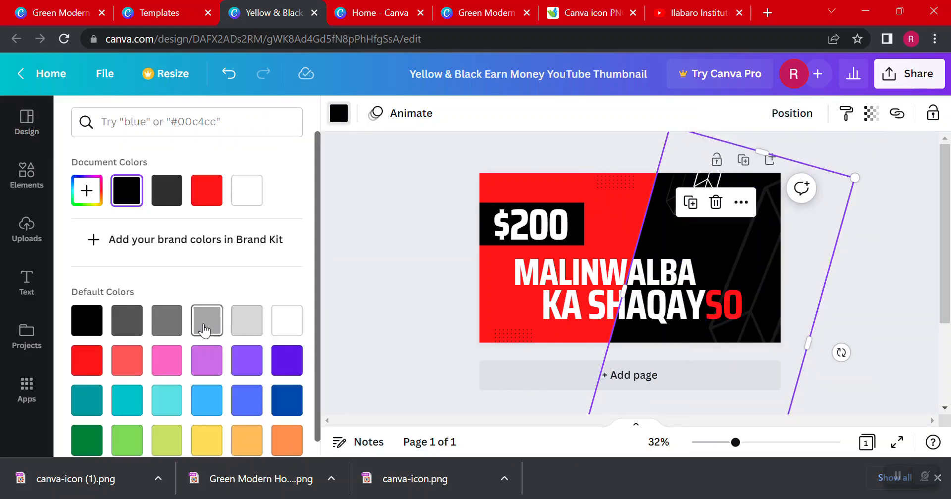
pyautogui.click(290, 363)
pyautogui.scroll(-2, 160, 368)
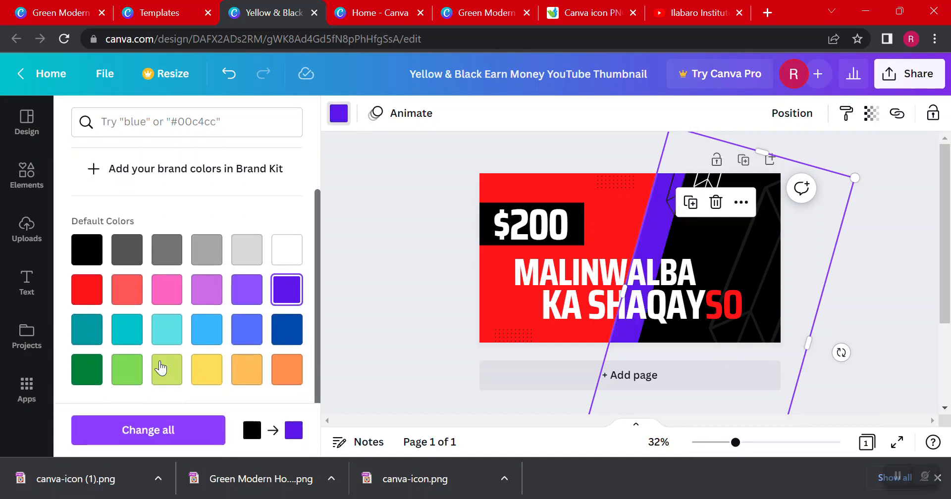
pyautogui.click(166, 370)
pyautogui.click(200, 370)
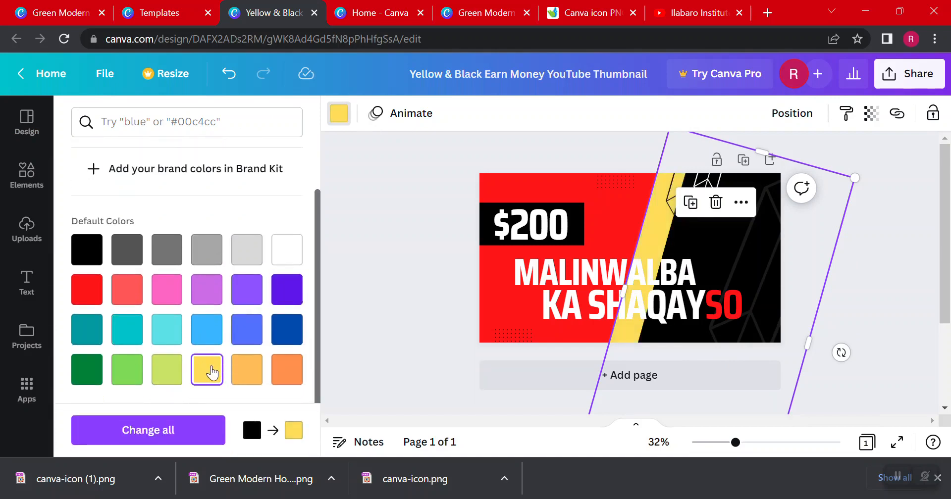
pyautogui.click(167, 370)
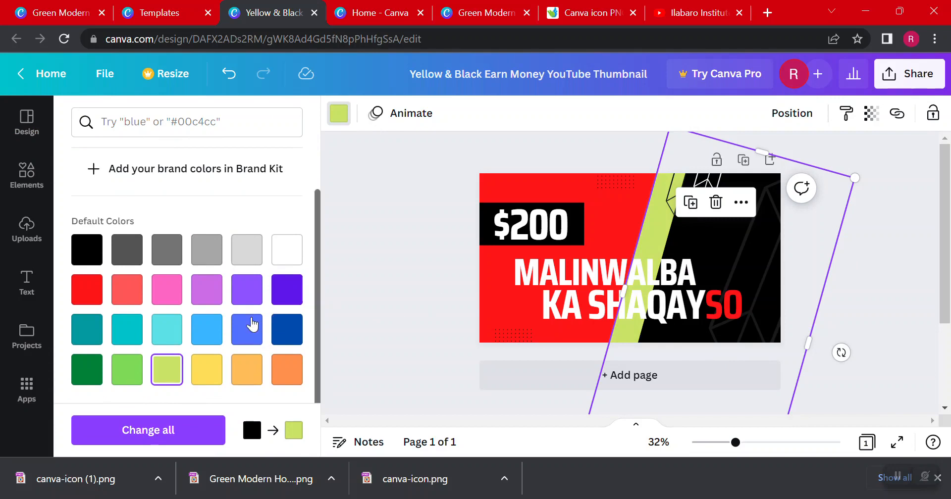
pyautogui.click(97, 334)
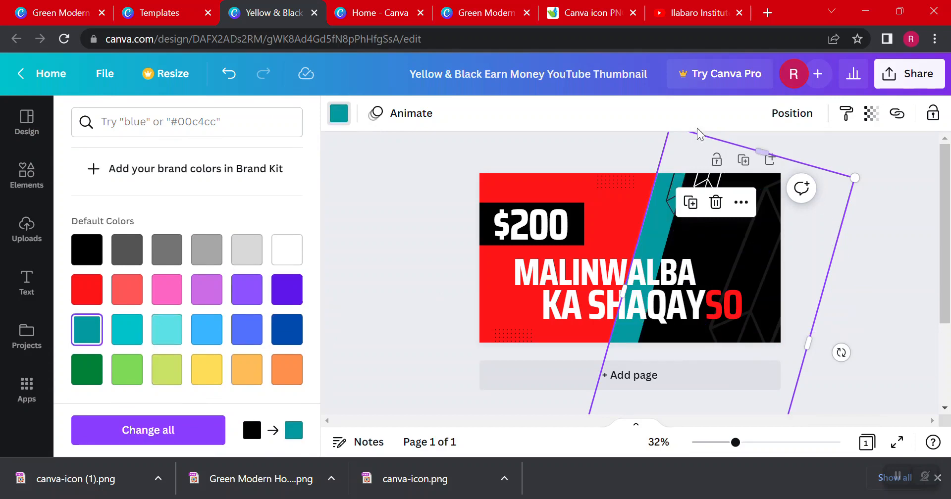
# Move the rear slanted panel right to leave a thin strip, fill it white, and preview the thumbnail full screen
pyautogui.moveTo(659, 231); pyautogui.dragTo(674, 238)
pyautogui.click(287, 253)
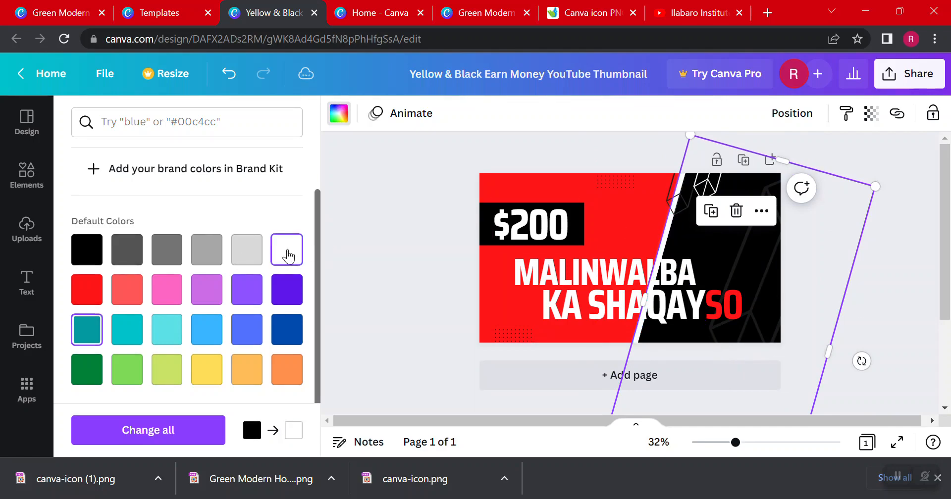
pyautogui.click(398, 237)
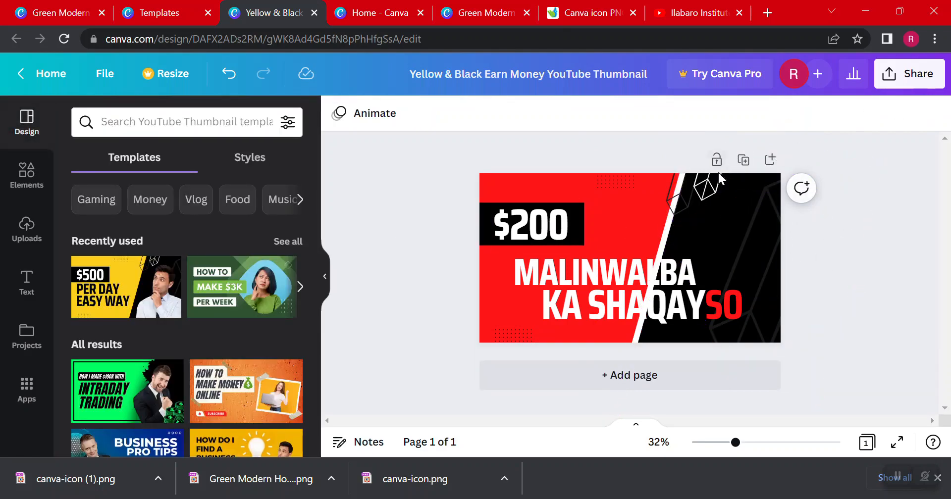
pyautogui.click(895, 446)
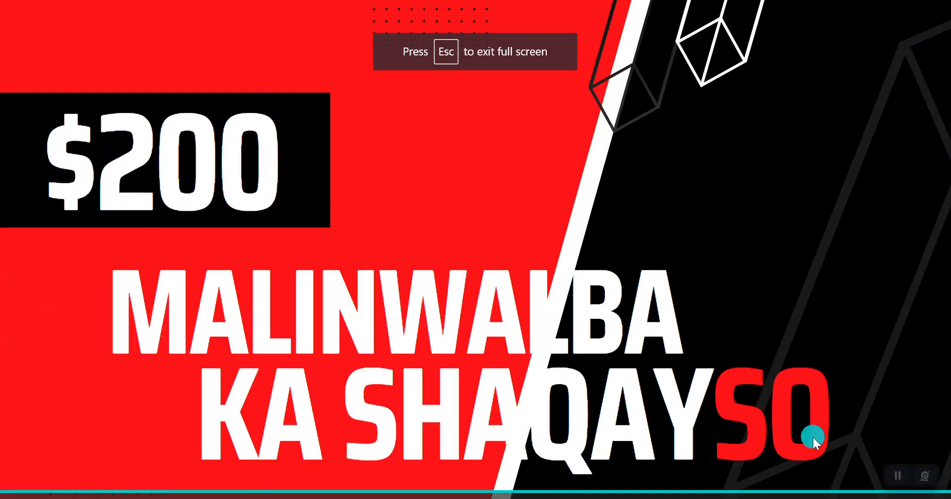
pyautogui.press('Escape')
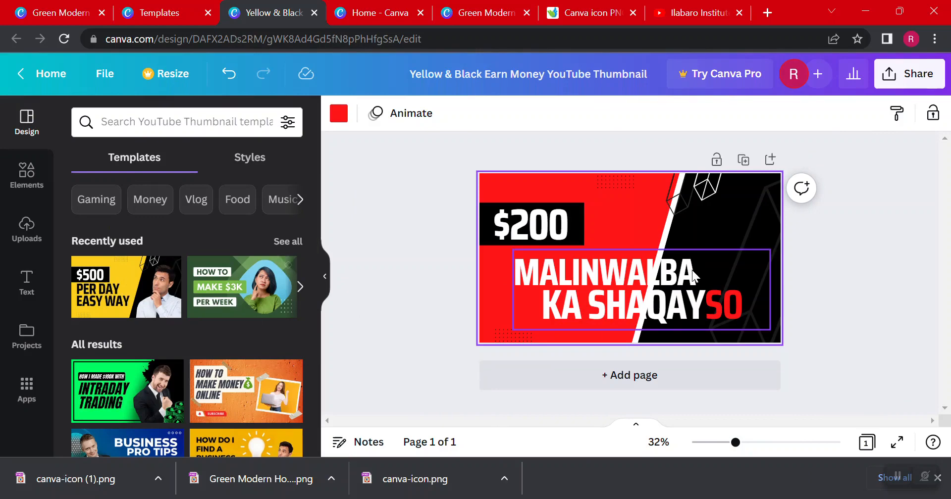
# Add a square shape and stretch it into a thin dark gray bar along the thumbnail's top edge
pyautogui.click(30, 184)
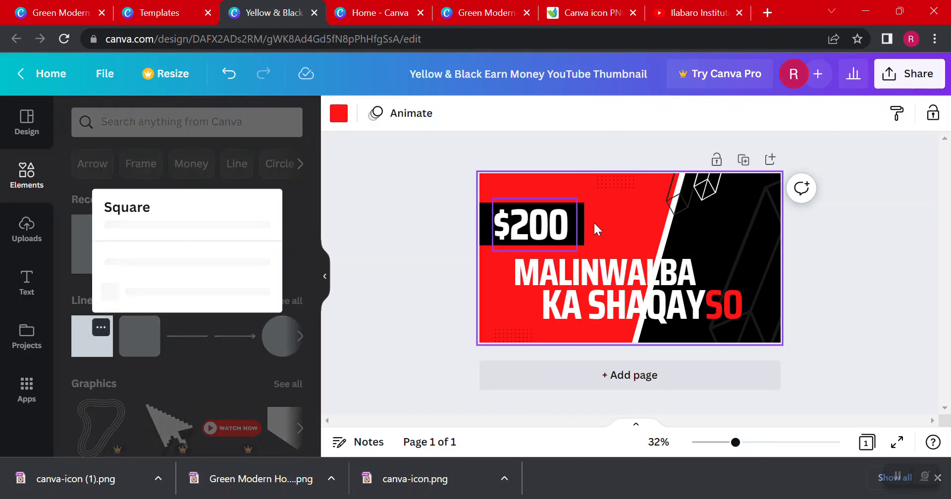
pyautogui.click(138, 359)
pyautogui.click(98, 352)
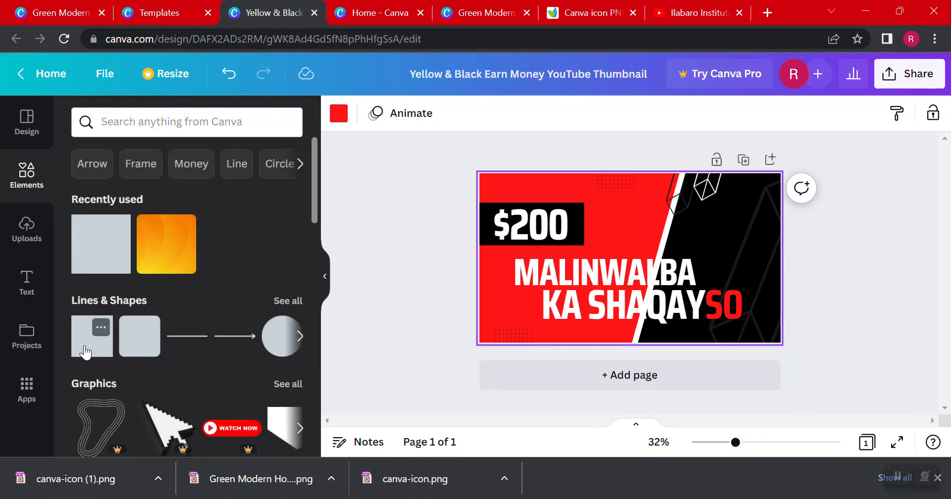
pyautogui.click(630, 247)
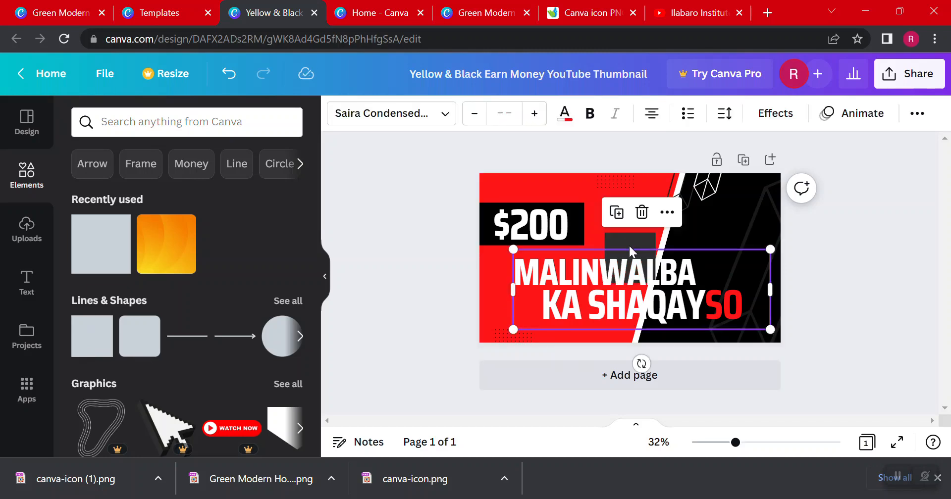
pyautogui.click(629, 241)
pyautogui.moveTo(627, 242); pyautogui.dragTo(713, 199)
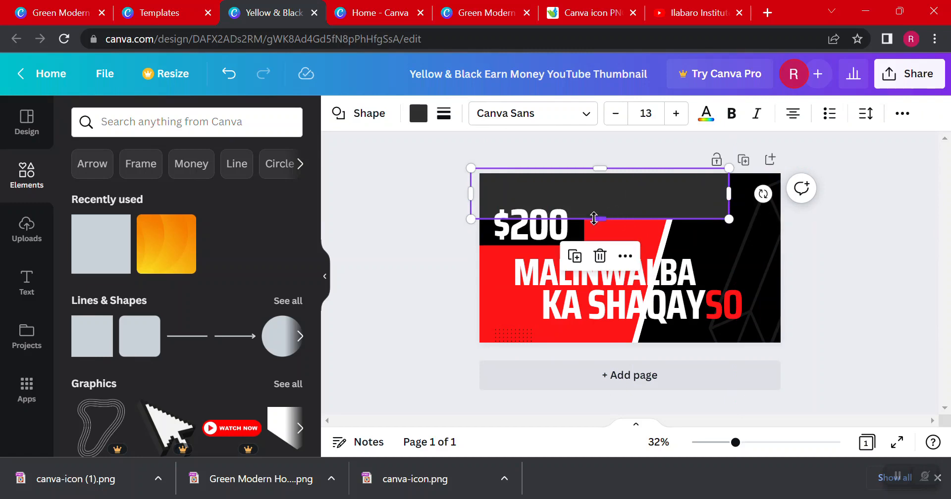
pyautogui.moveTo(600, 218); pyautogui.dragTo(609, 180)
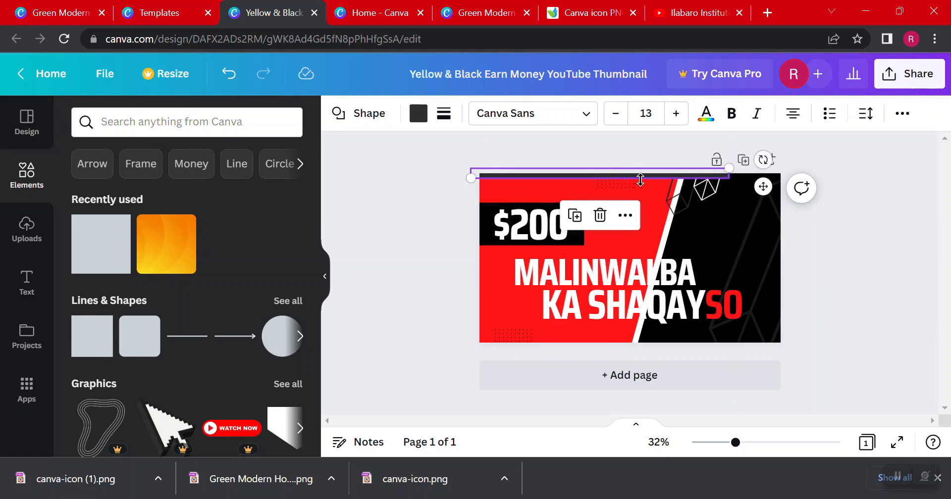
pyautogui.click(398, 144)
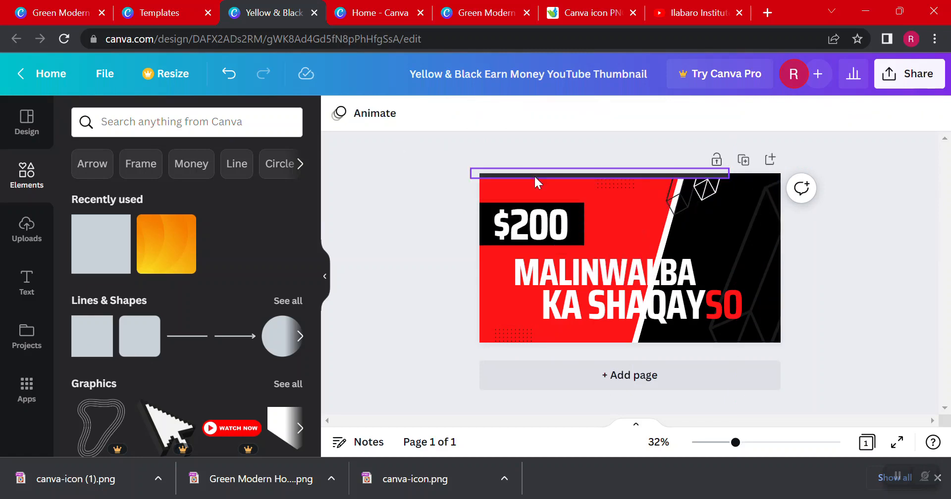
# Duplicate the thin dark gray bar and place the copy along the thumbnail's bottom edge
pyautogui.click(534, 175)
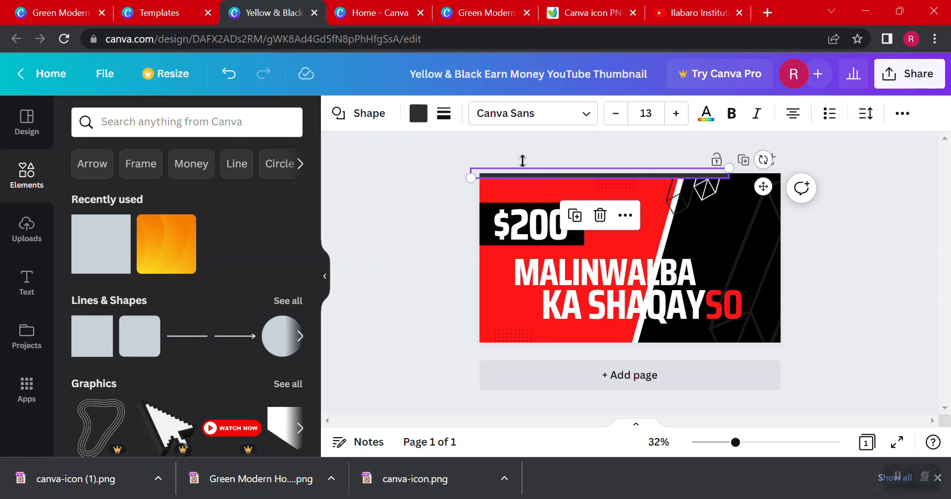
pyautogui.click(525, 153)
pyautogui.click(531, 174)
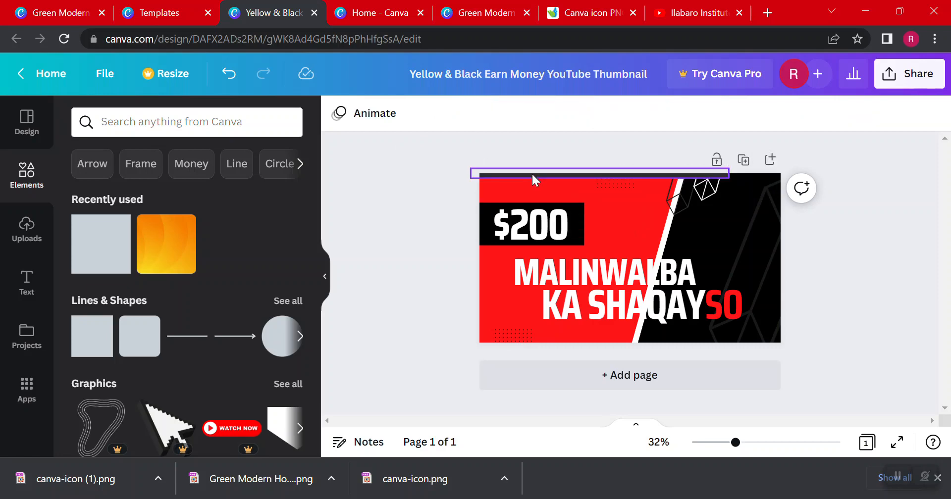
pyautogui.click(435, 167)
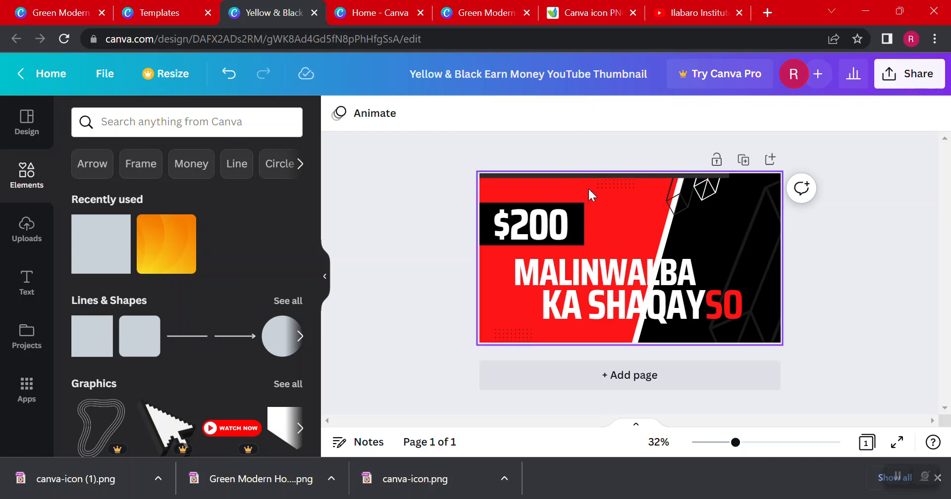
pyautogui.click(582, 176)
pyautogui.moveTo(581, 176); pyautogui.dragTo(583, 340)
pyautogui.click(773, 260)
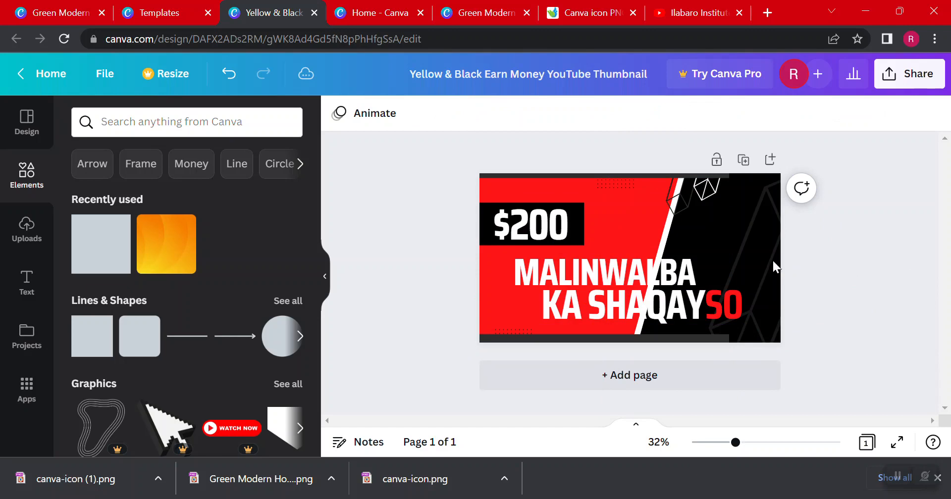
# Duplicate the white geometric outline graphic twice and place the copies diagonally down the black panel
pyautogui.click(707, 186)
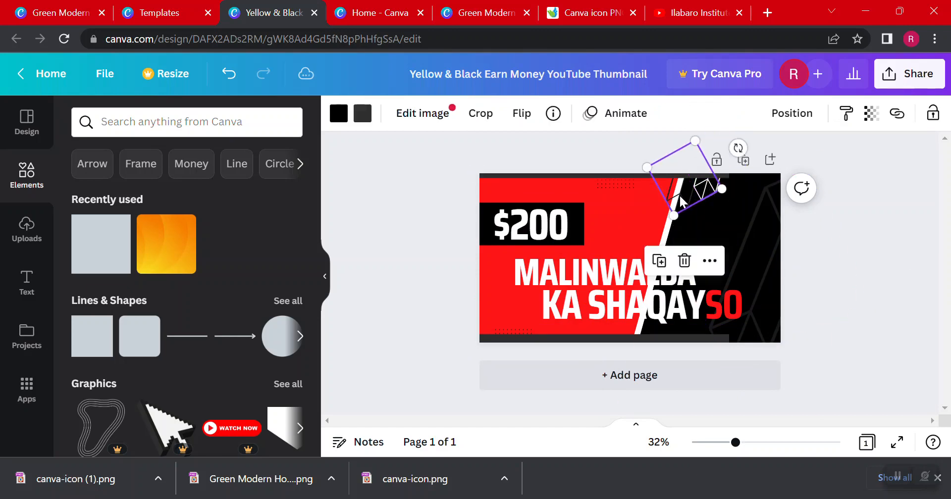
pyautogui.click(840, 294)
pyautogui.click(711, 194)
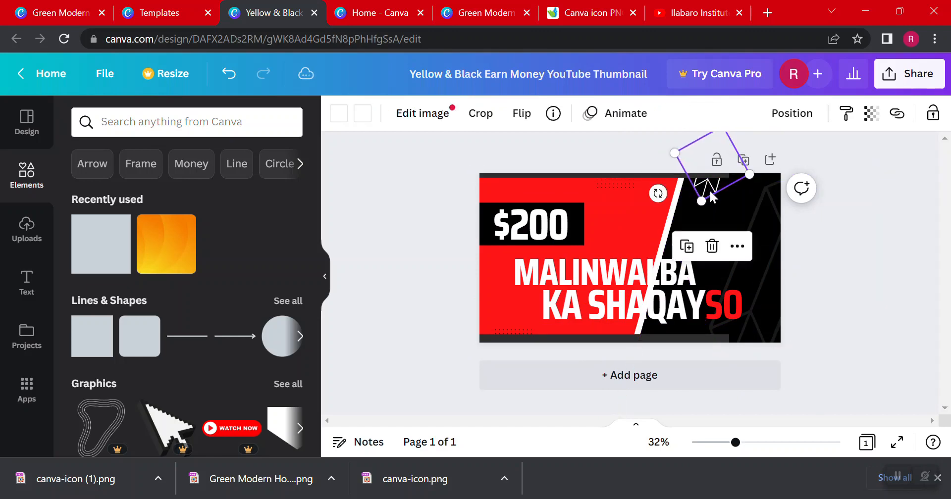
pyautogui.moveTo(712, 198); pyautogui.dragTo(749, 252)
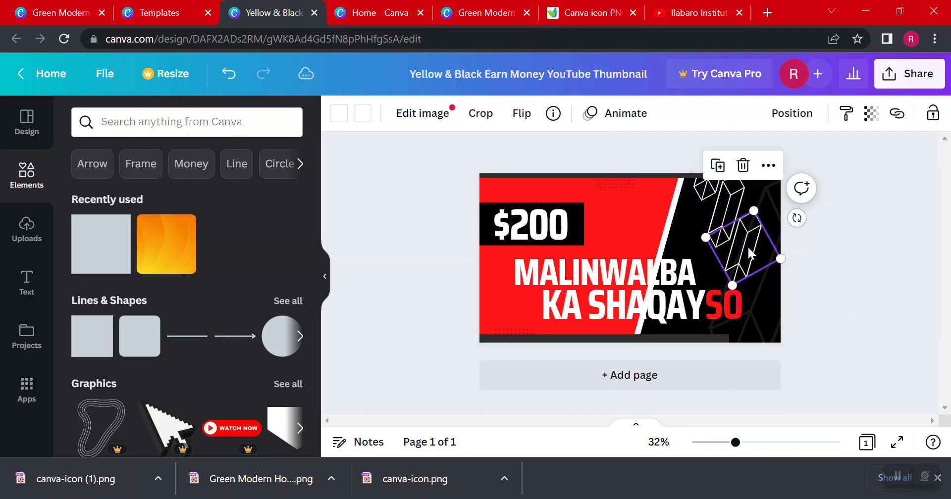
pyautogui.click(860, 184)
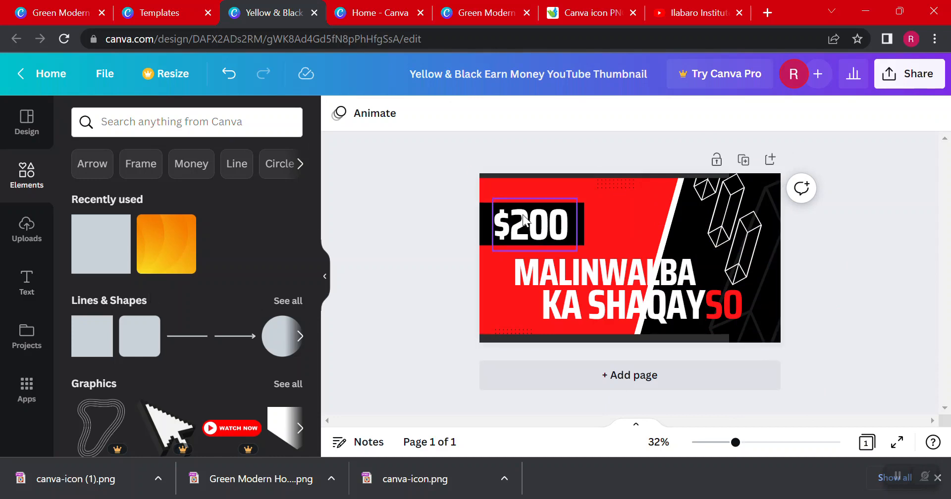
# Browse the element library's graphics, full lines and shapes collection and Line suggestions for a decoration suited to the thumbnail
pyautogui.scroll(-3, 185, 237)
pyautogui.scroll(-1, 197, 290)
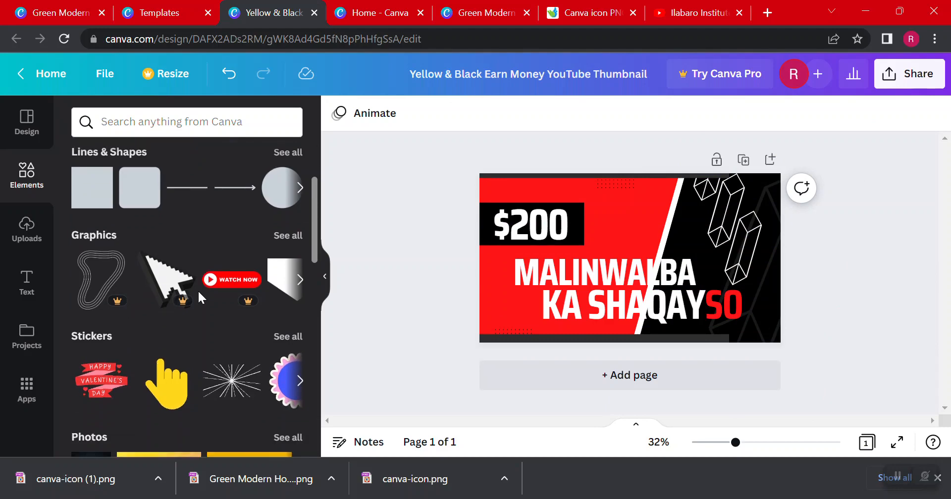
pyautogui.scroll(5, 168, 228)
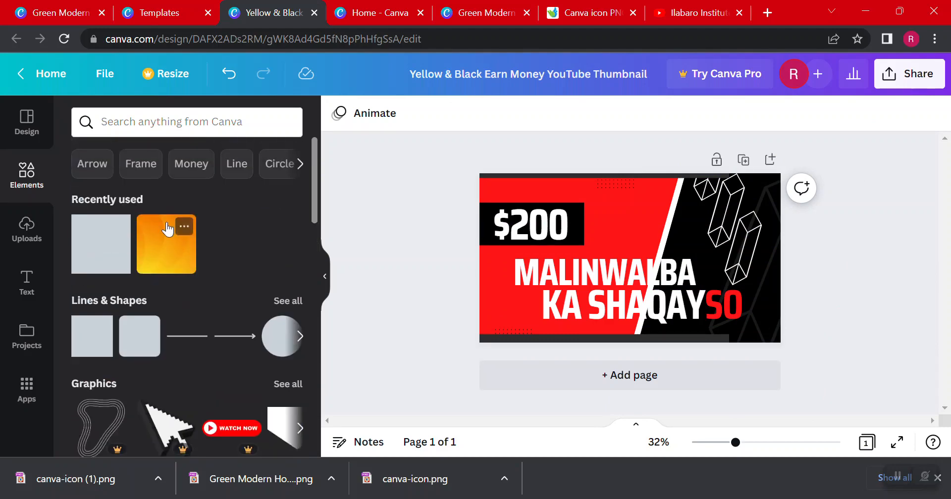
pyautogui.click(24, 237)
pyautogui.click(25, 173)
pyautogui.click(300, 339)
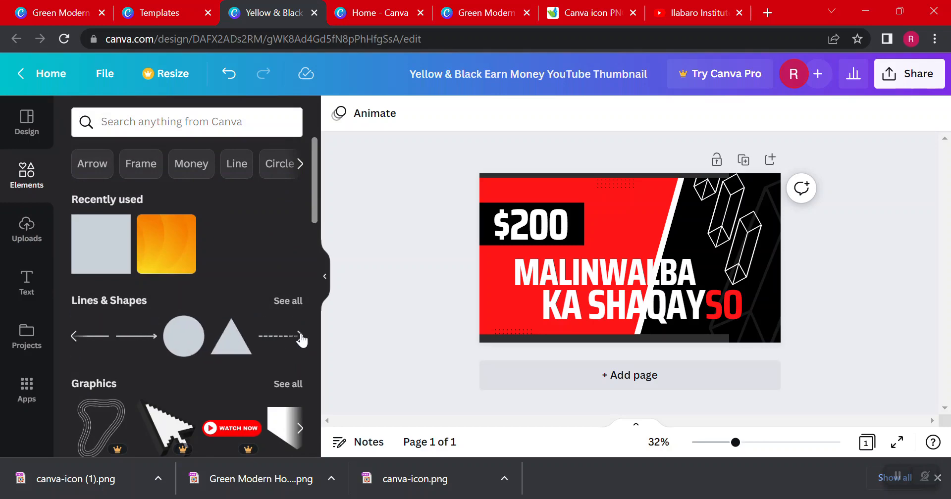
pyautogui.scroll(-4, 220, 333)
pyautogui.scroll(4, 218, 325)
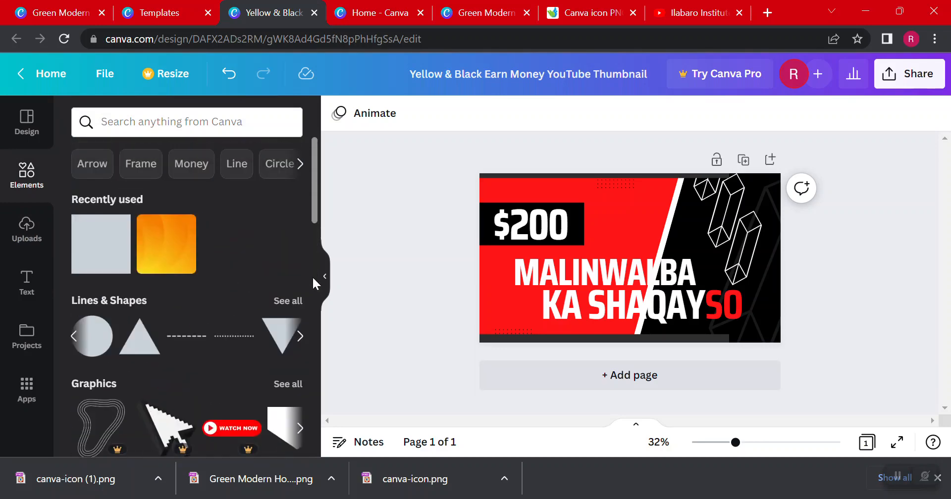
pyautogui.click(293, 300)
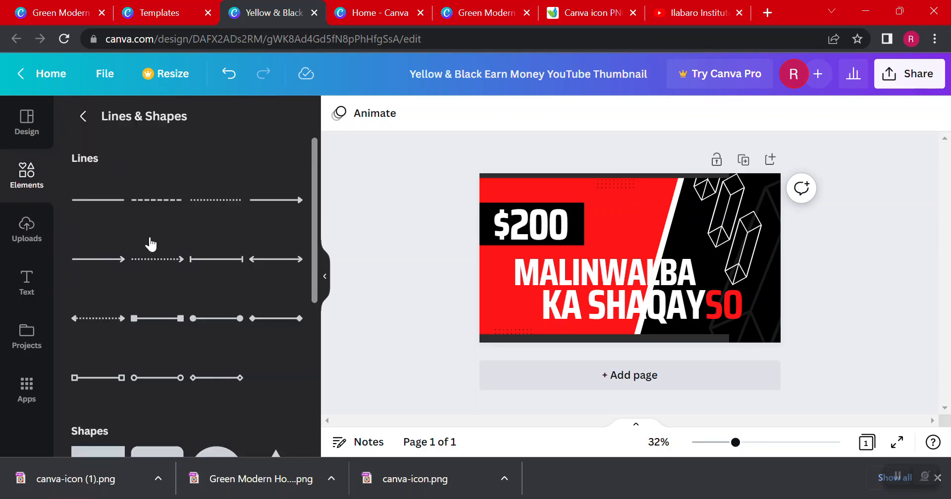
pyautogui.scroll(-10, 126, 273)
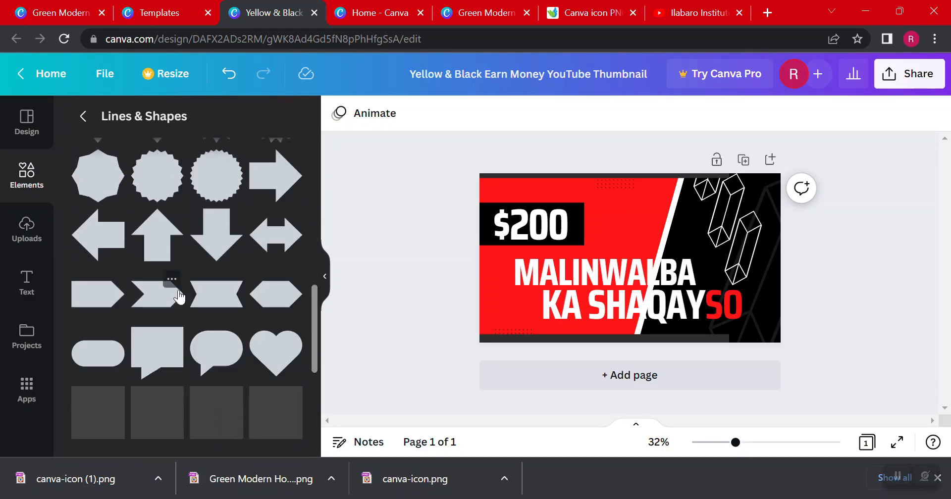
pyautogui.scroll(-2, 155, 284)
pyautogui.scroll(12, 75, 206)
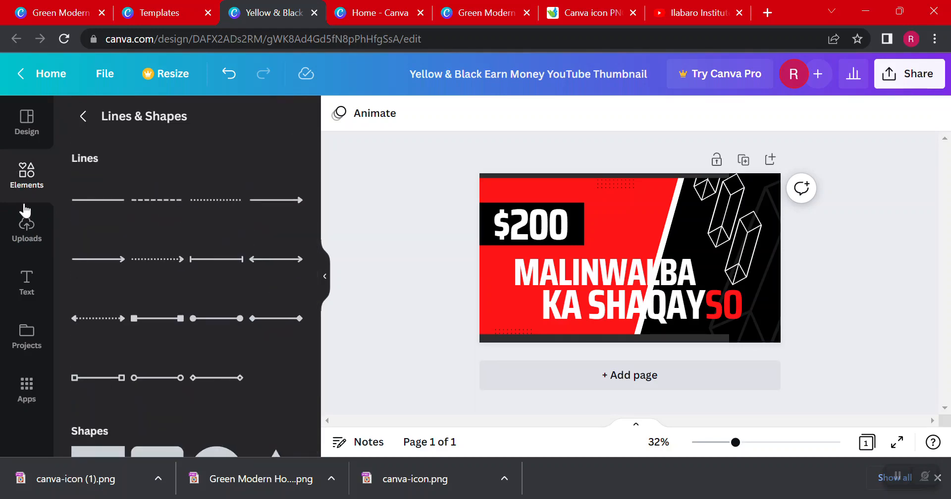
pyautogui.click(26, 184)
pyautogui.click(26, 183)
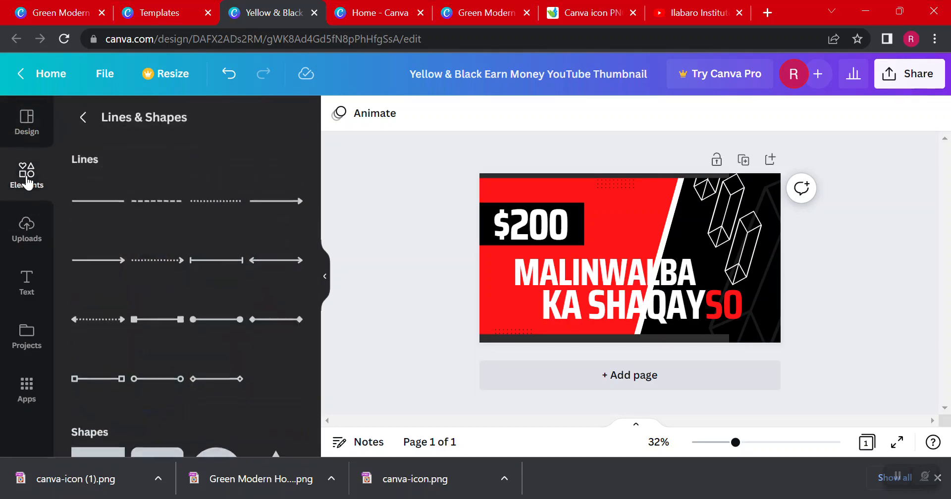
pyautogui.click(95, 120)
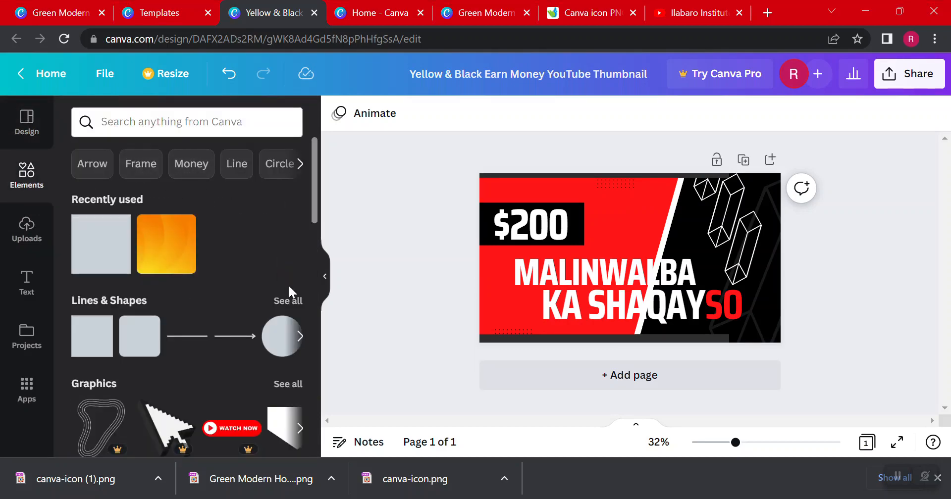
pyautogui.click(299, 337)
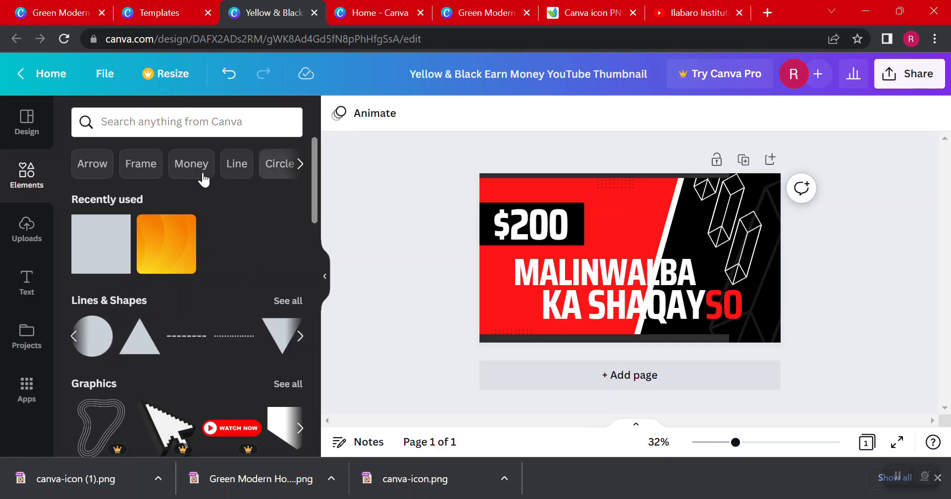
pyautogui.click(237, 168)
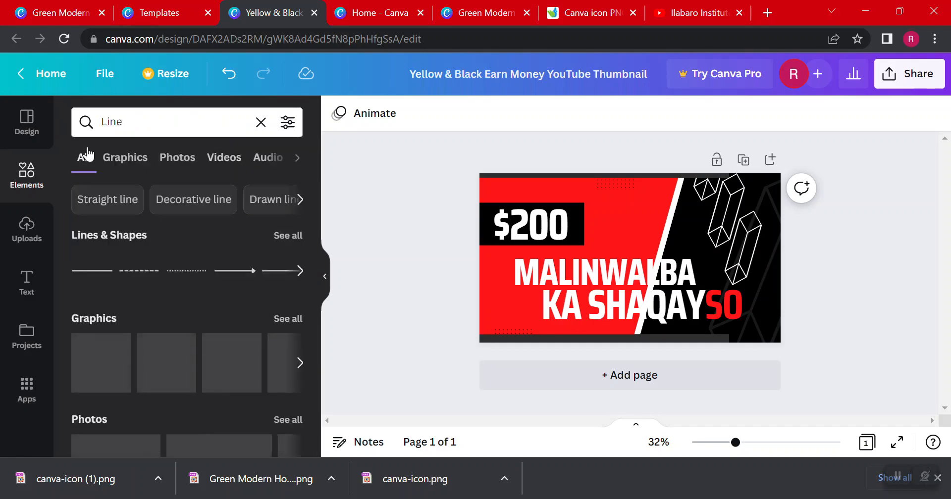
pyautogui.click(42, 174)
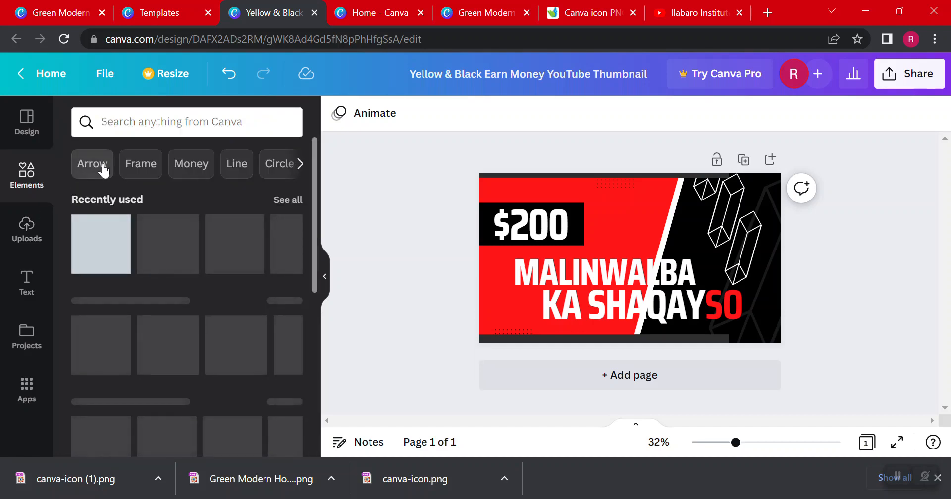
# Find elements under the Arrow suggestion, try the thin curved white arrow on the thumbnail and delete it
pyautogui.click(93, 165)
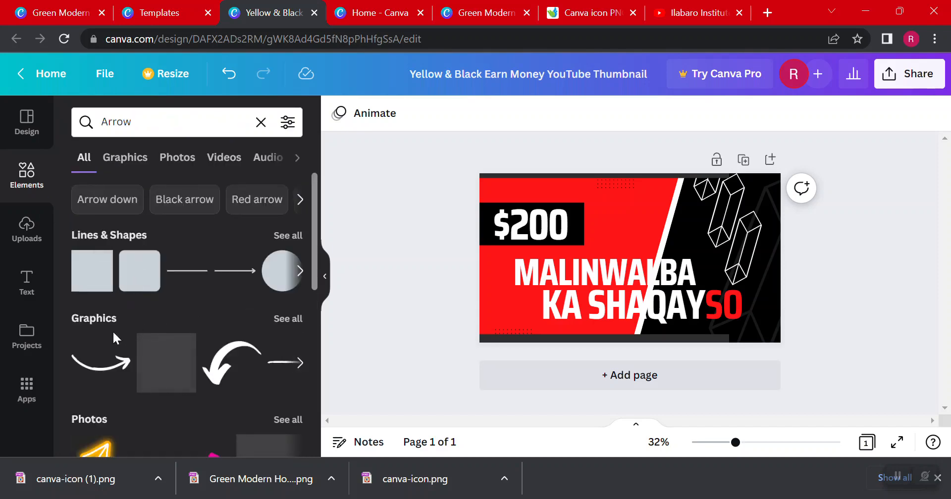
pyautogui.click(104, 375)
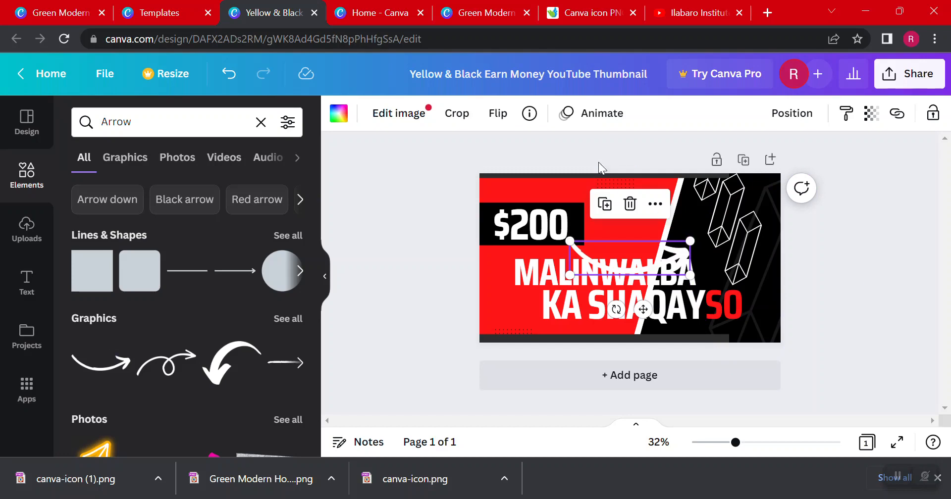
pyautogui.click(630, 204)
# Add the thick curved white arrow, shrink it above the end of "$200" so it points down at the text, and preview the thumbnail full screen
pyautogui.click(218, 372)
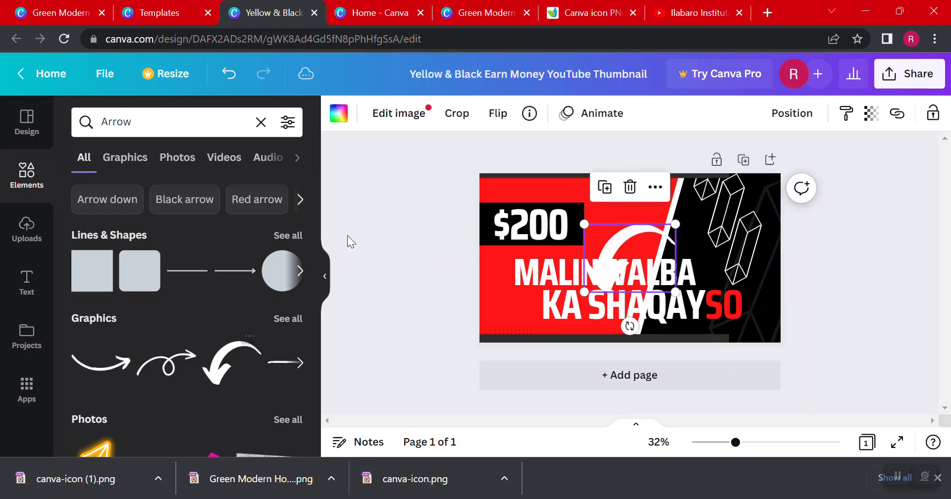
pyautogui.moveTo(631, 235); pyautogui.dragTo(610, 180)
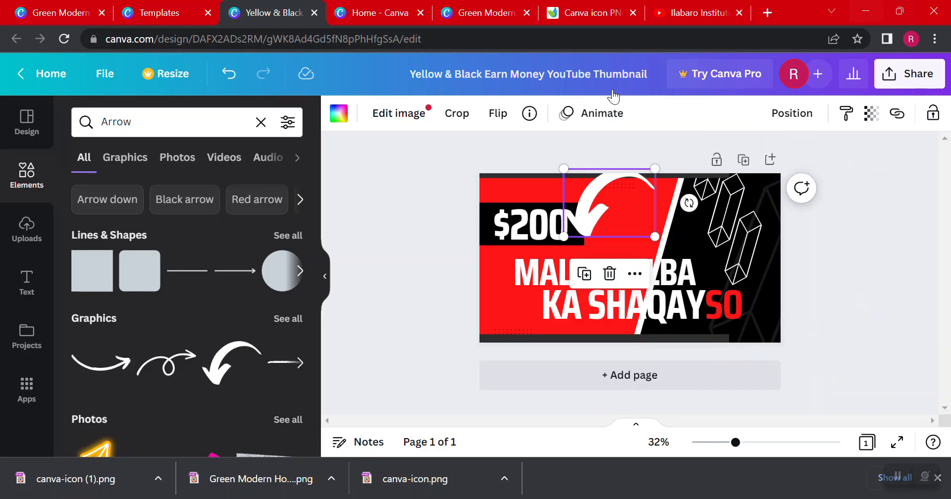
pyautogui.click(373, 185)
pyautogui.click(590, 189)
pyautogui.moveTo(658, 165); pyautogui.dragTo(577, 187)
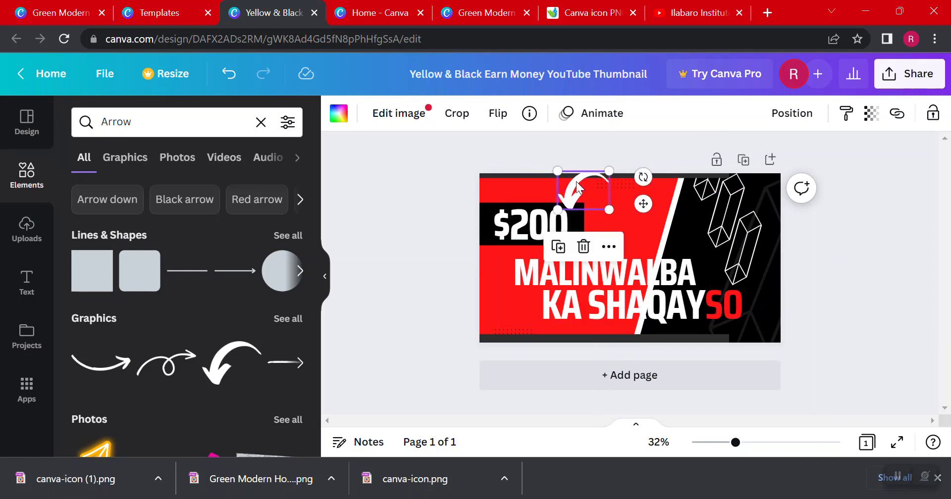
pyautogui.click(465, 195)
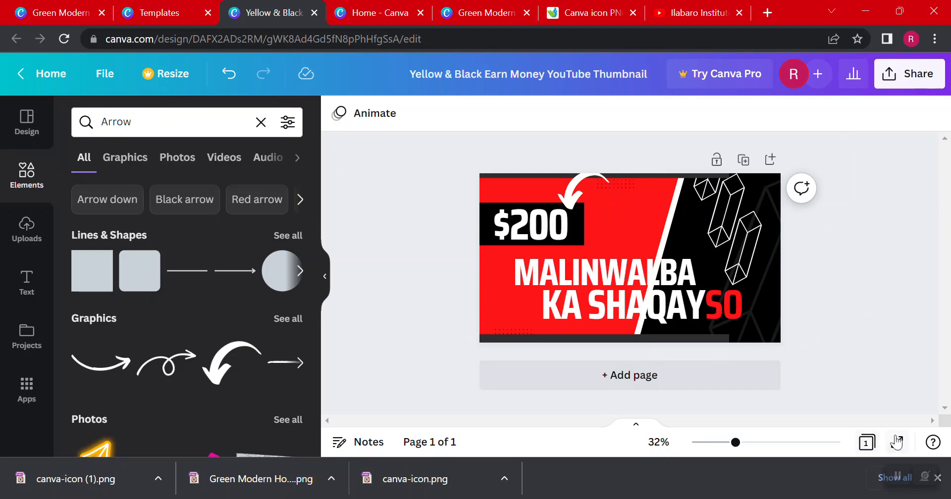
pyautogui.click(897, 443)
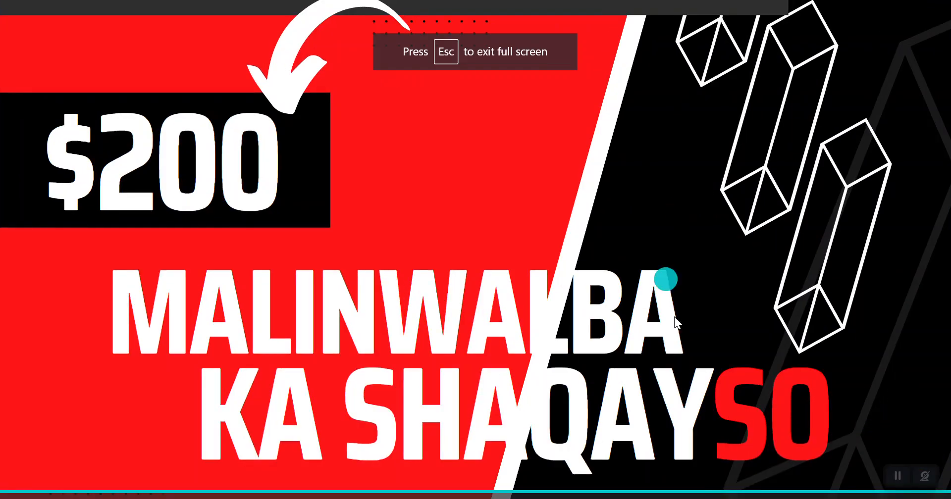
pyautogui.press('Escape')
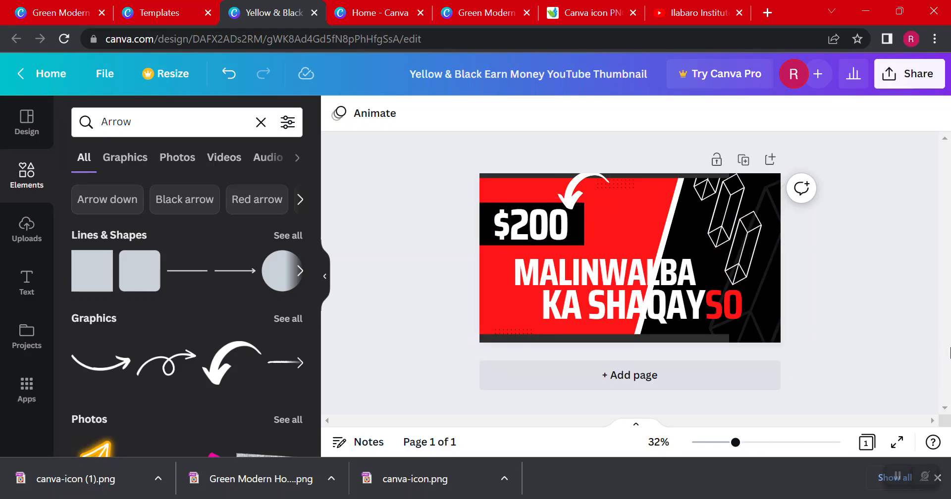
# Switch to the open YouTube page and look at the thumbnails of the Ilabaro Institute channel's videos
pyautogui.click(714, 8)
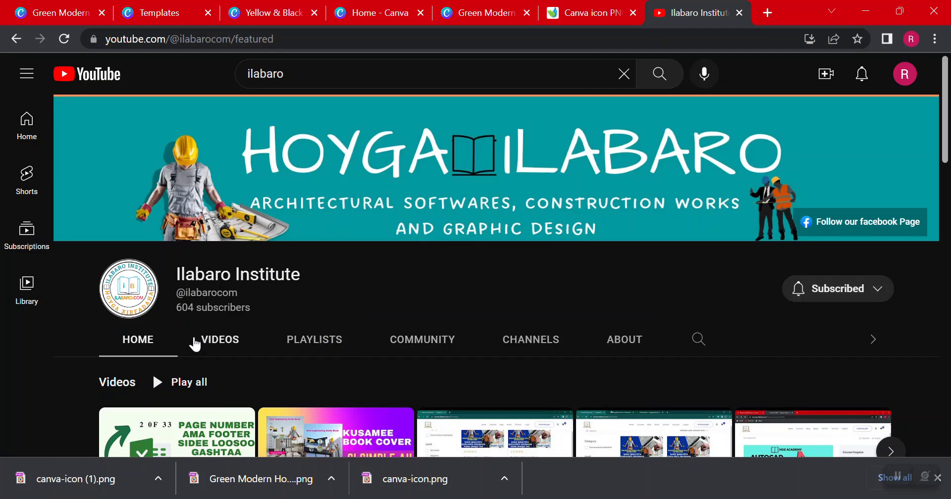
pyautogui.scroll(-1, 375, 426)
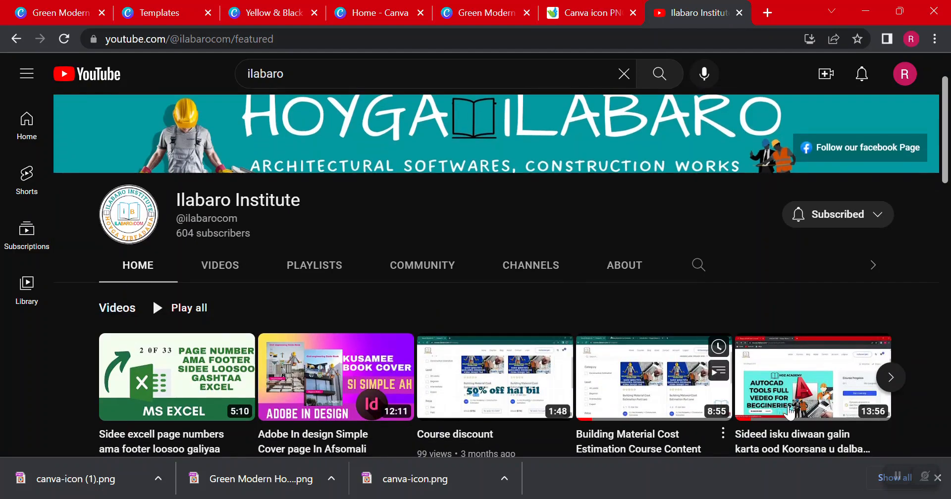